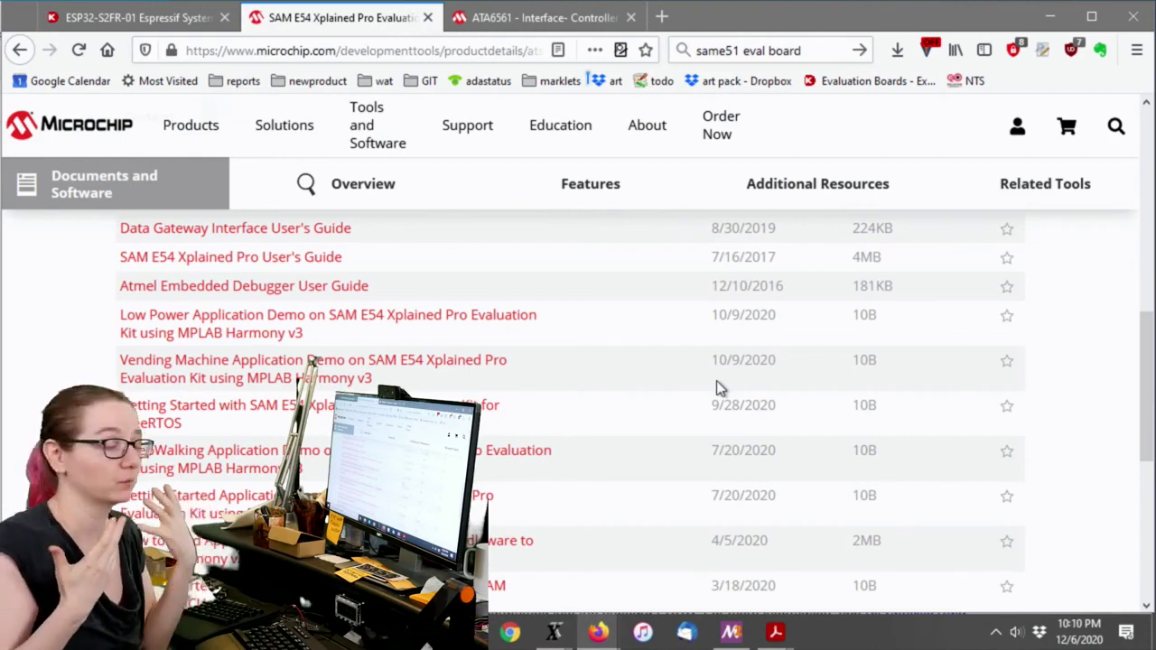
Highlight the board name SAM E54 Xplained Pro on the evaluation kit page and review its summary and document list.
{"action": "scroll", "coordinate": [520, 360], "scroll_direction": "up", "scroll_amount": 10}
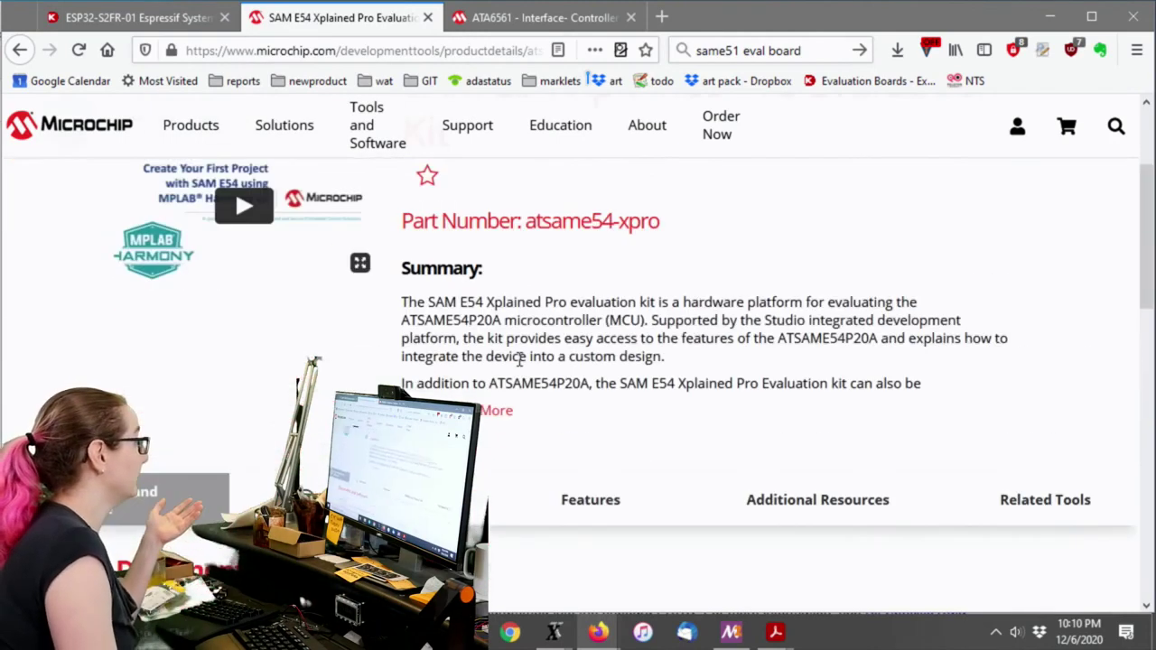
{"action": "scroll", "coordinate": [520, 360], "scroll_direction": "up", "scroll_amount": 3}
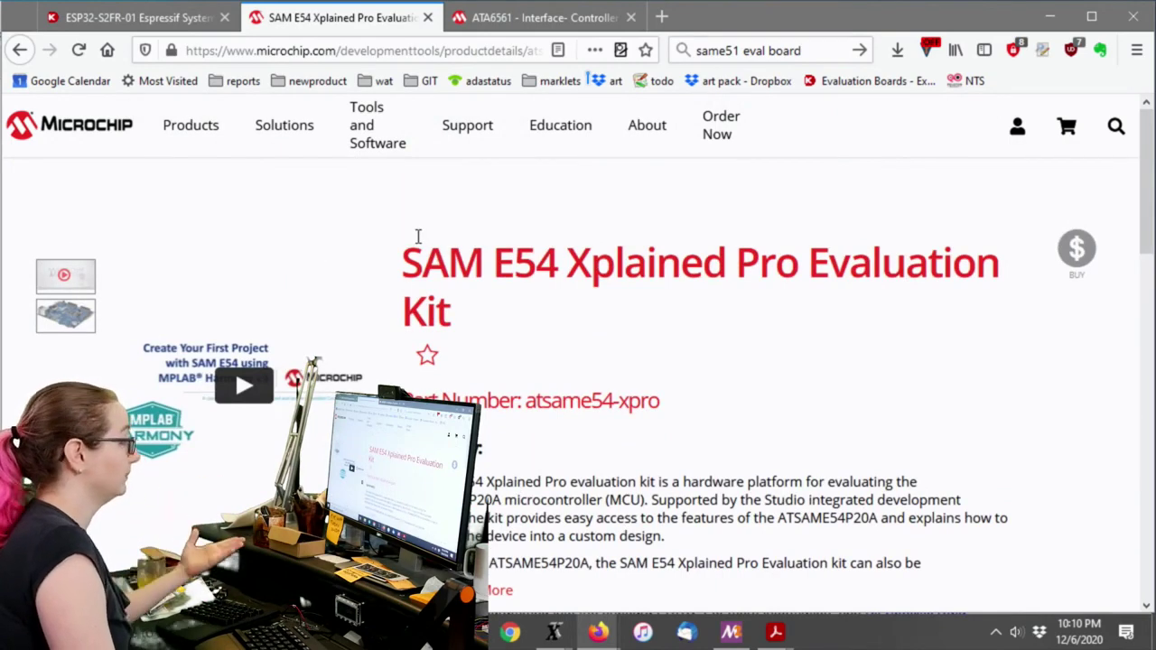
{"action": "left_click_drag", "start_coordinate": [404, 262], "coordinate": [802, 271]}
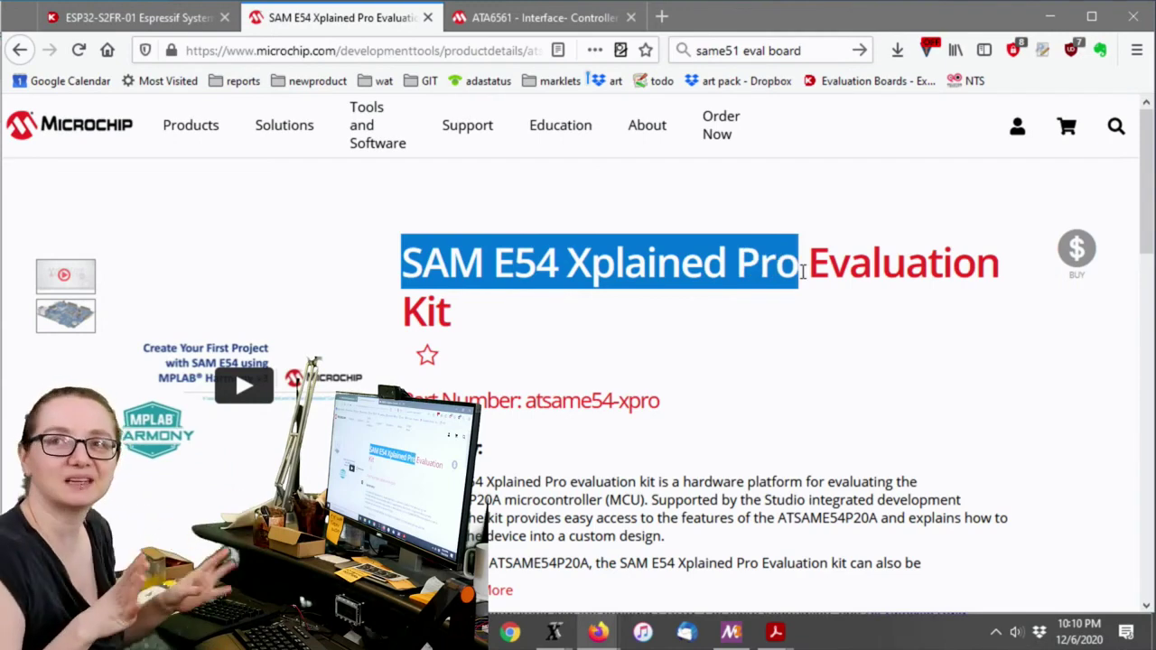
{"action": "scroll", "coordinate": [849, 390], "scroll_direction": "down", "scroll_amount": 3}
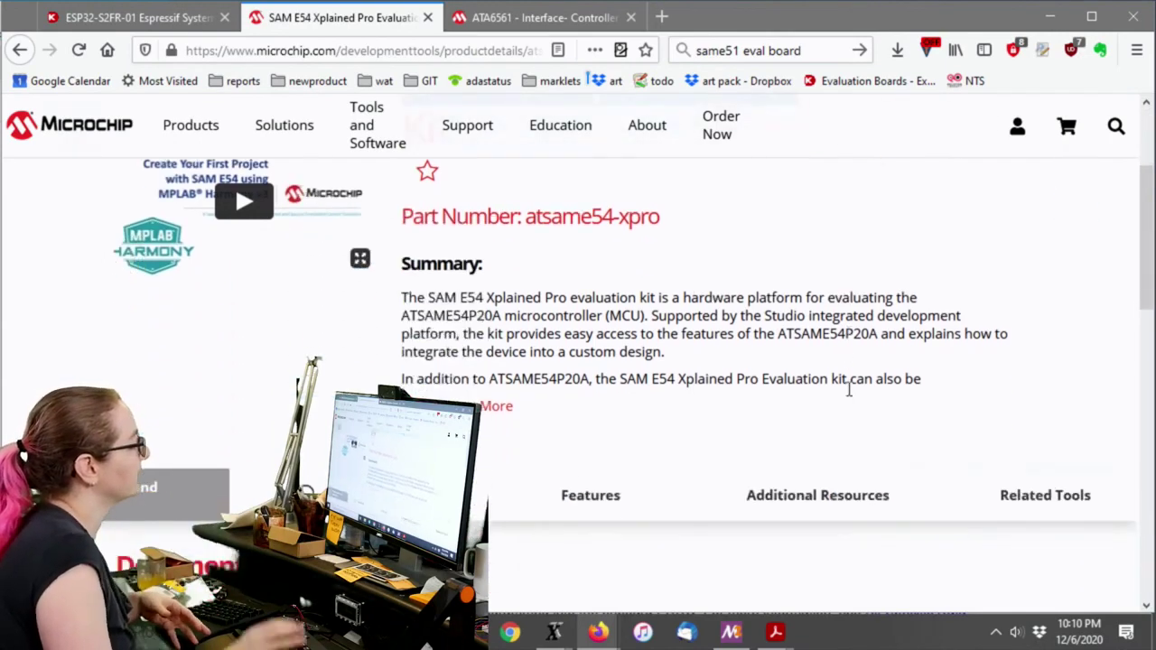
{"action": "scroll", "coordinate": [845, 380], "scroll_direction": "down", "scroll_amount": 2}
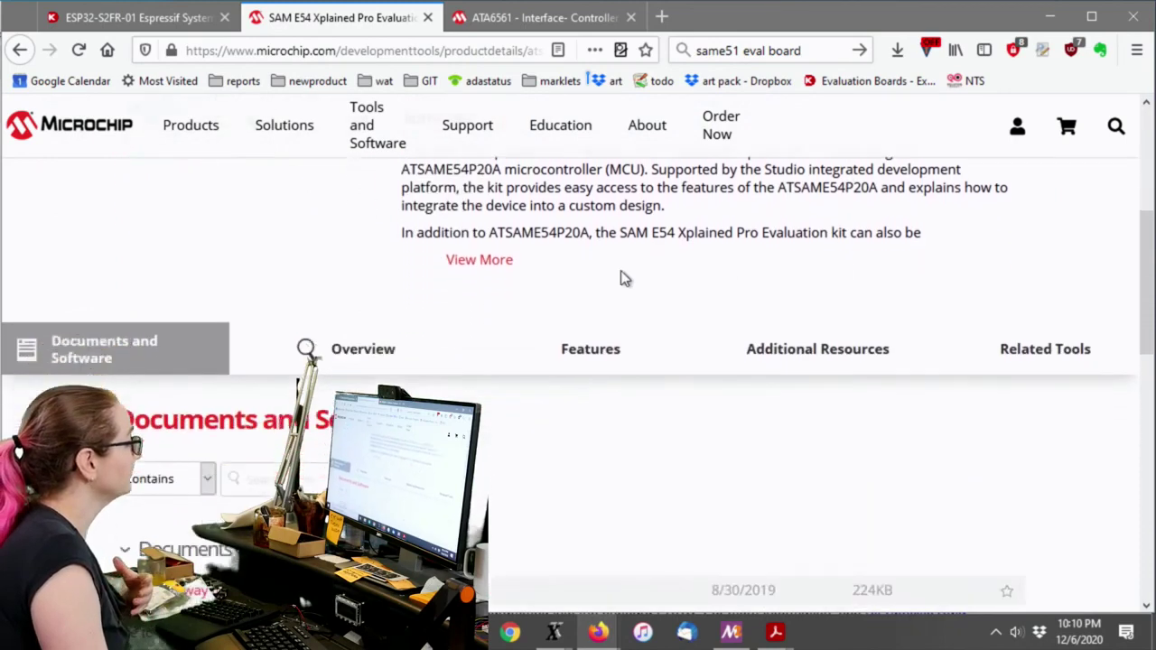
{"action": "scroll", "coordinate": [621, 279], "scroll_direction": "down", "scroll_amount": 4}
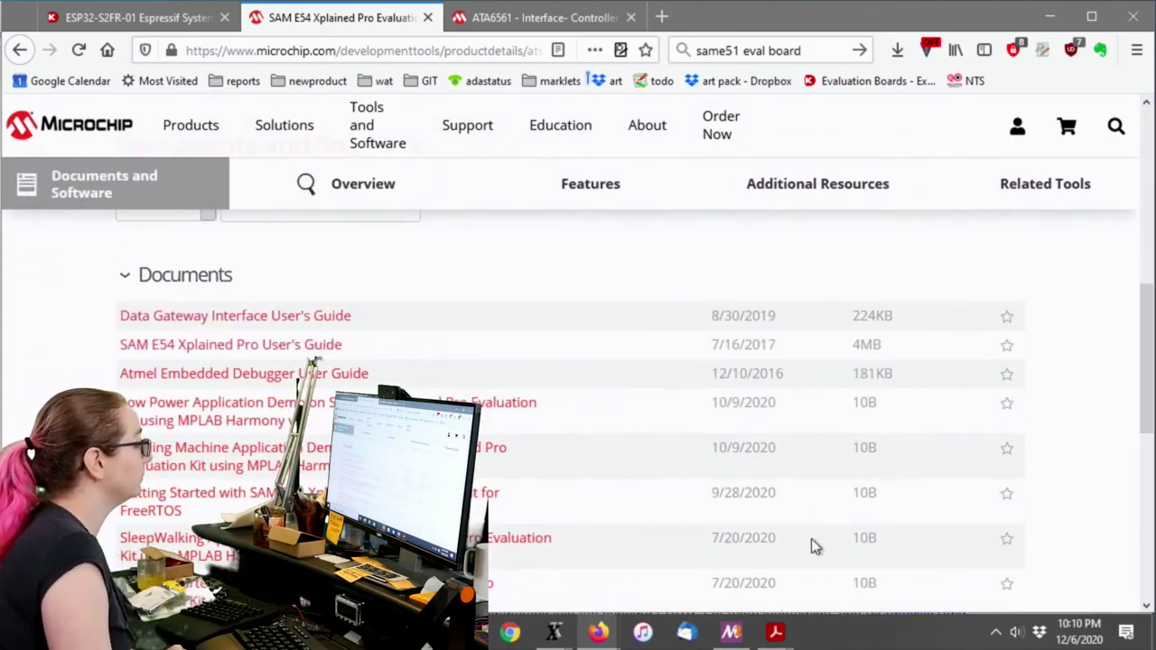
Switch to Acrobat Reader, dismiss the CAN text search, and highlight section 5.3.6 CAN in the SAM E54 Xplained Pro User's Guide.
{"action": "mouse_move", "coordinate": [775, 632]}
{"action": "left_click", "coordinate": [1060, 579]}
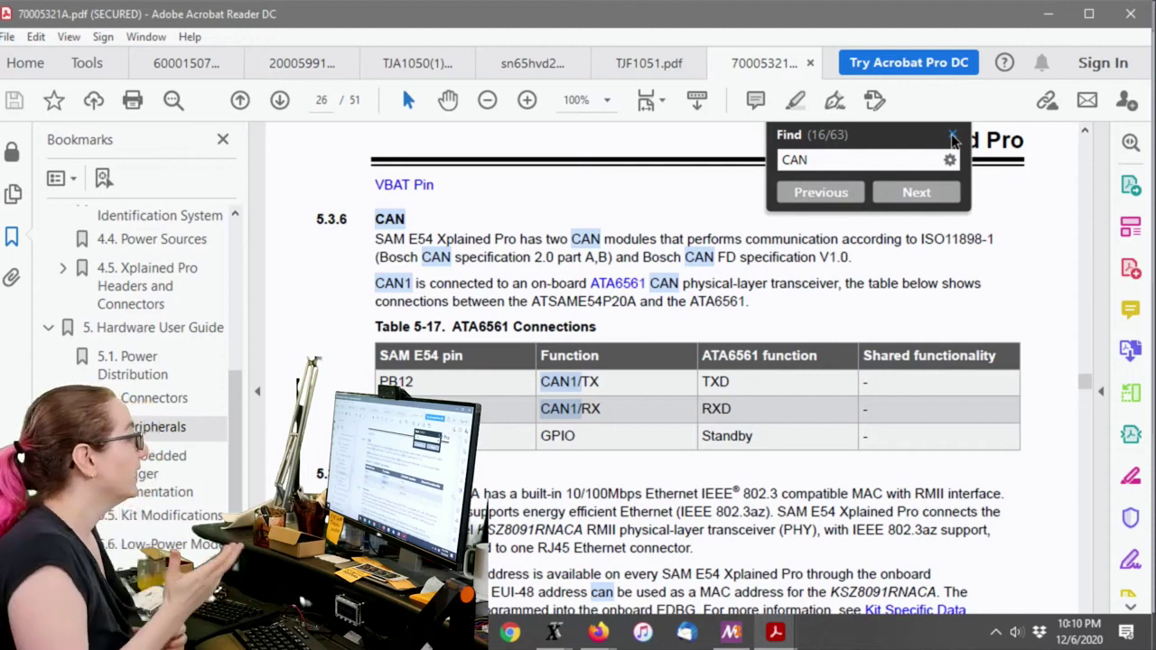
{"action": "left_click", "coordinate": [953, 136]}
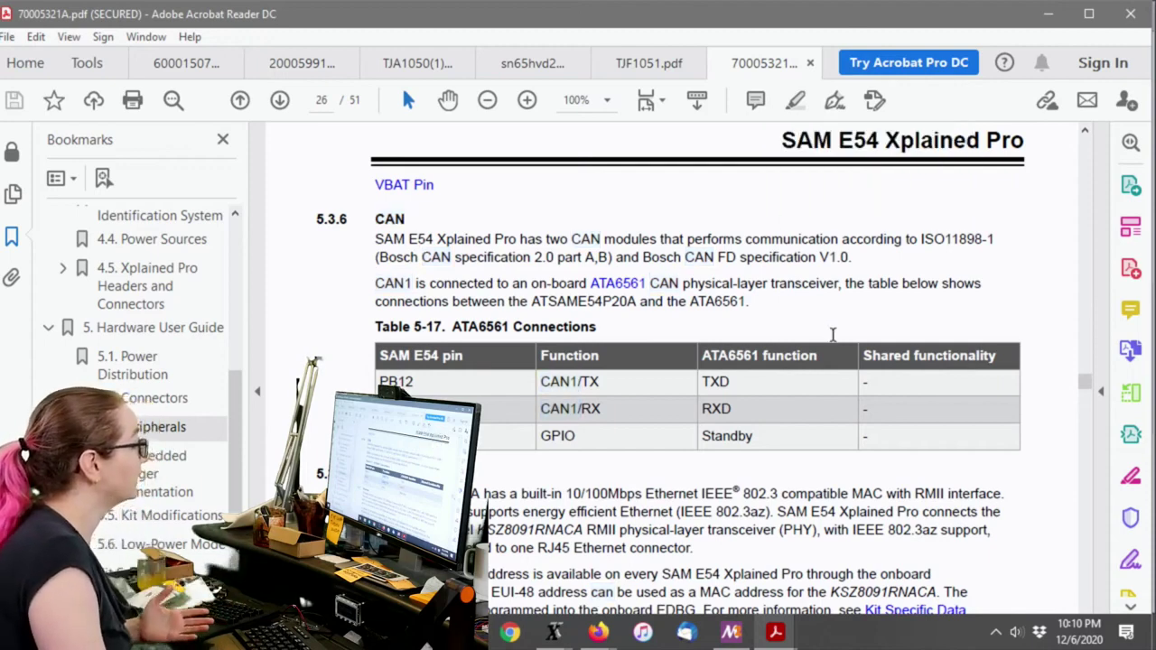
{"action": "scroll", "coordinate": [833, 334], "scroll_direction": "up", "scroll_amount": 1}
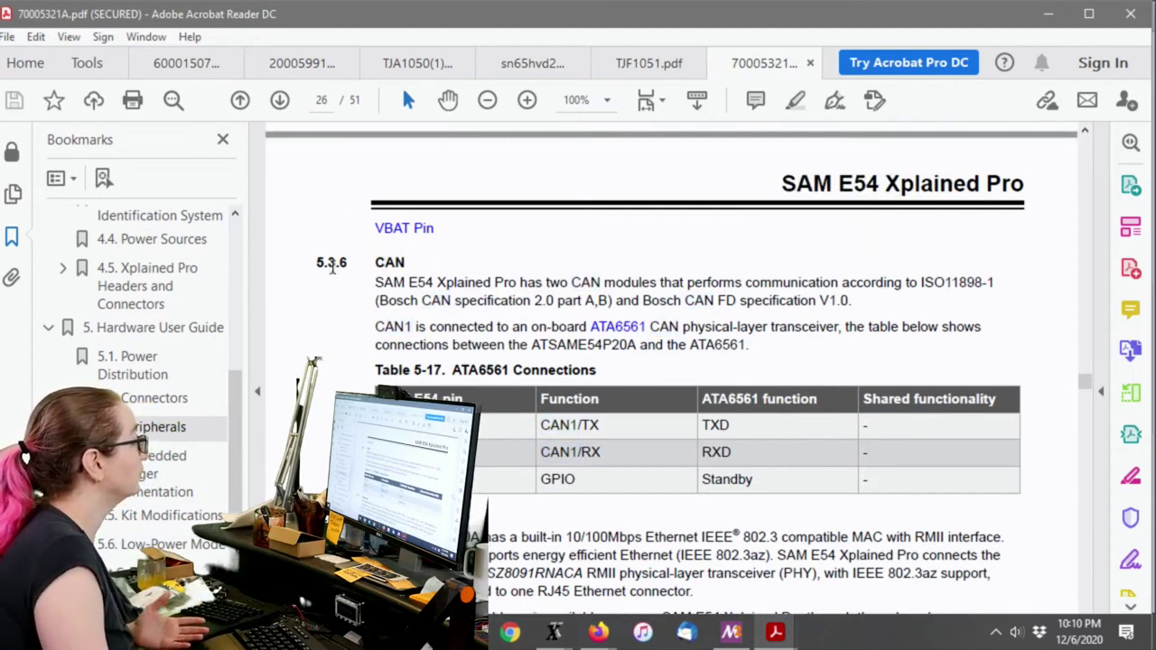
{"action": "left_click_drag", "start_coordinate": [332, 267], "coordinate": [857, 368]}
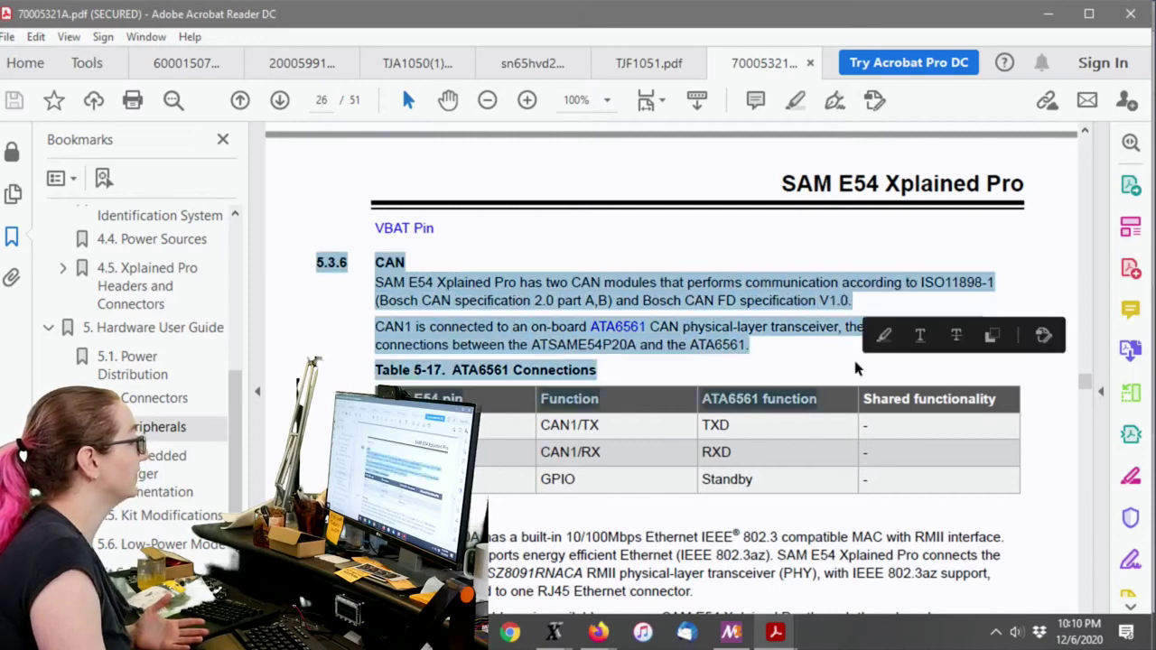
{"action": "left_click", "coordinate": [857, 368]}
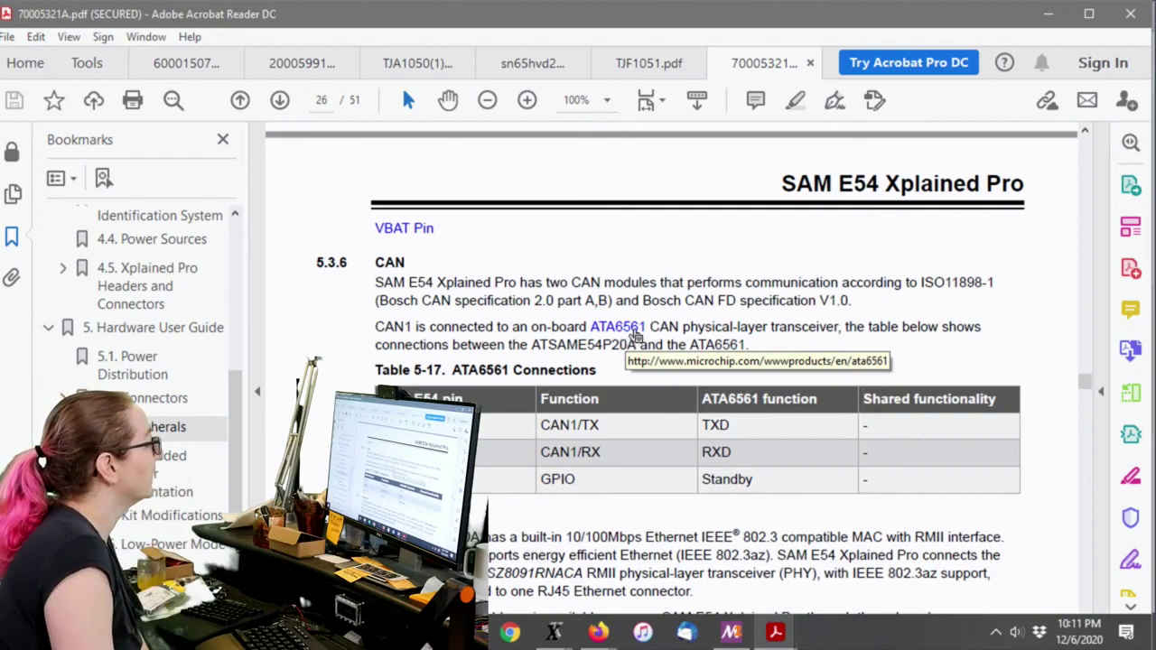
Follow the guide's ATA6561 link to Firefox, close the duplicate page it opens, and show the already open ATA6561 product page.
{"action": "left_click", "coordinate": [628, 332]}
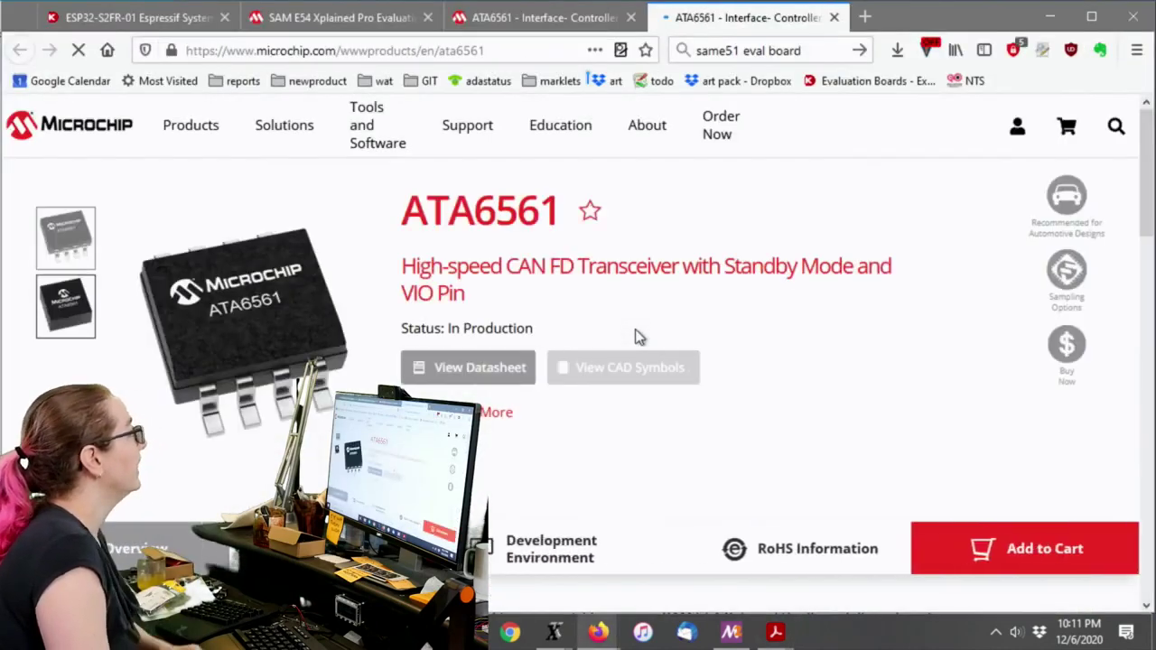
{"action": "left_click", "coordinate": [836, 18]}
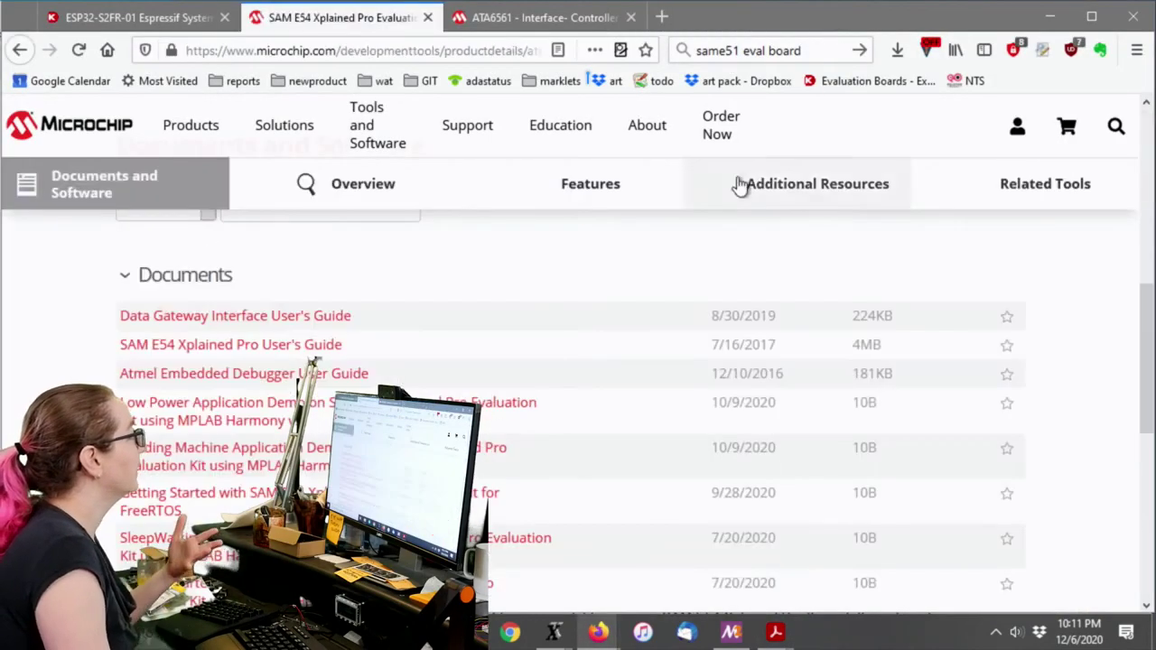
{"action": "key", "text": "ctrl+Tab"}
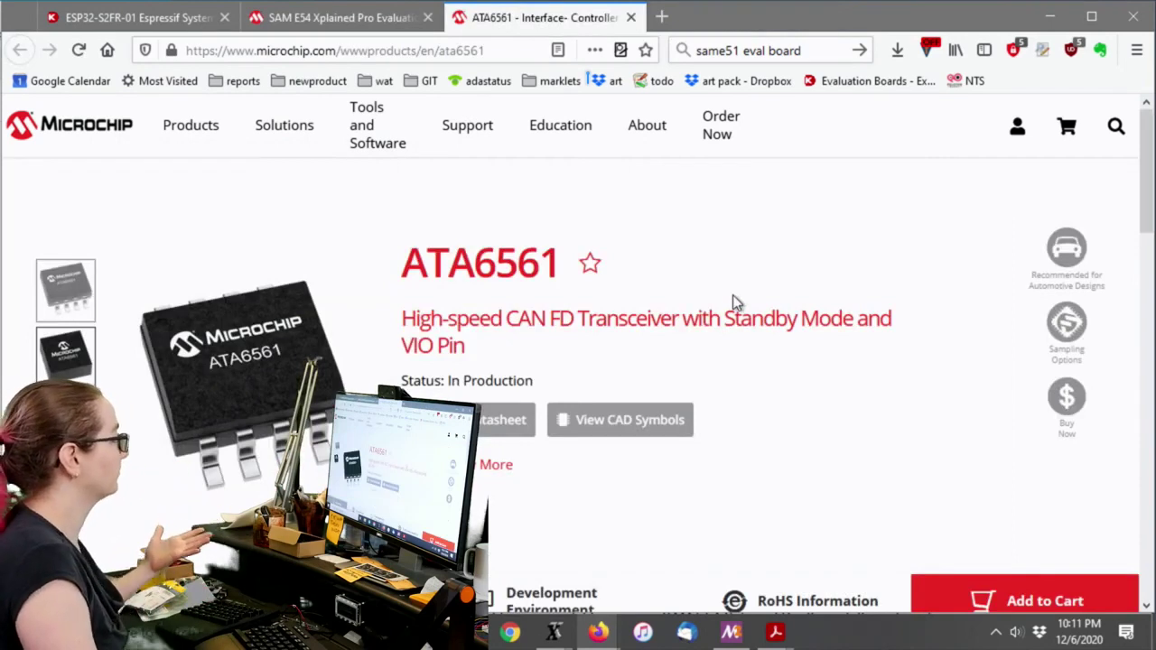
Download the ATA6560/1 High-Speed CAN Transceiver data sheet from the product's documents and open 20005991B(1).pdf.
{"action": "scroll", "coordinate": [783, 307], "scroll_direction": "down", "scroll_amount": 2}
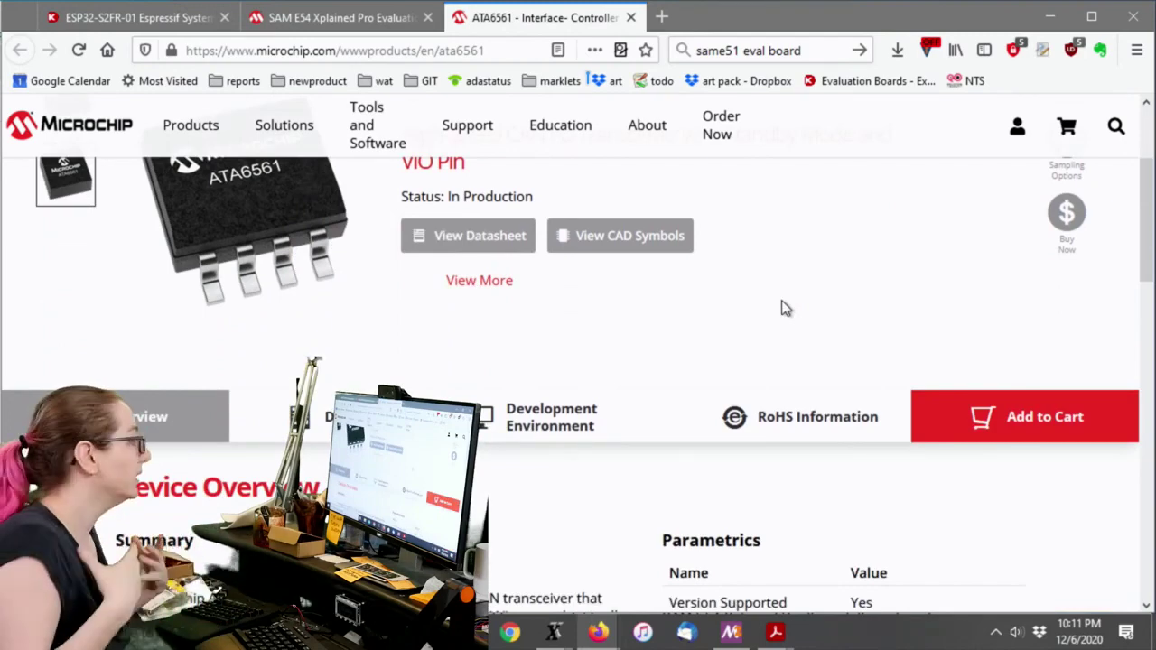
{"action": "scroll", "coordinate": [785, 308], "scroll_direction": "down", "scroll_amount": 3}
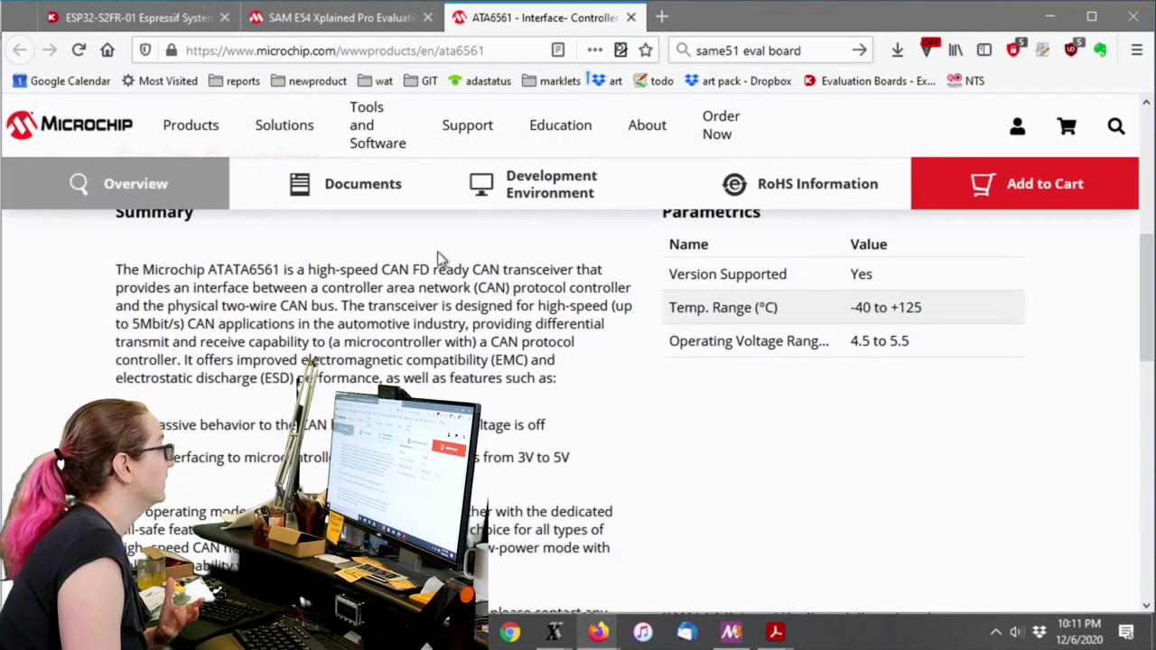
{"action": "left_click", "coordinate": [369, 190]}
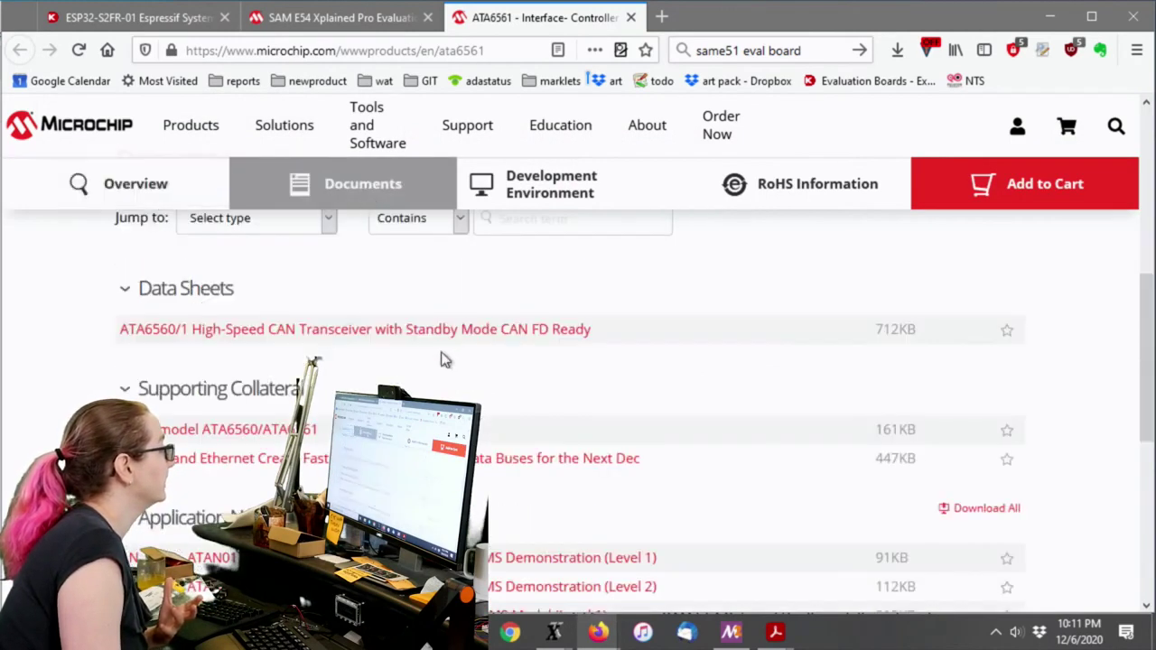
{"action": "left_click", "coordinate": [498, 333]}
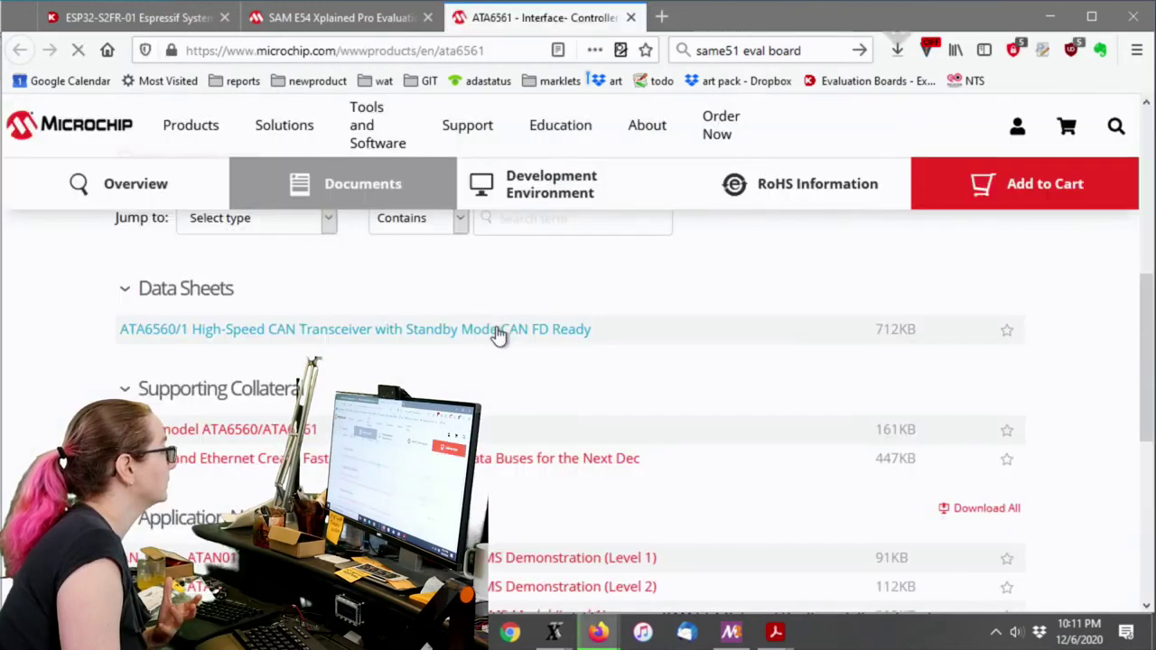
{"action": "key", "text": "ctrl+shift+y"}
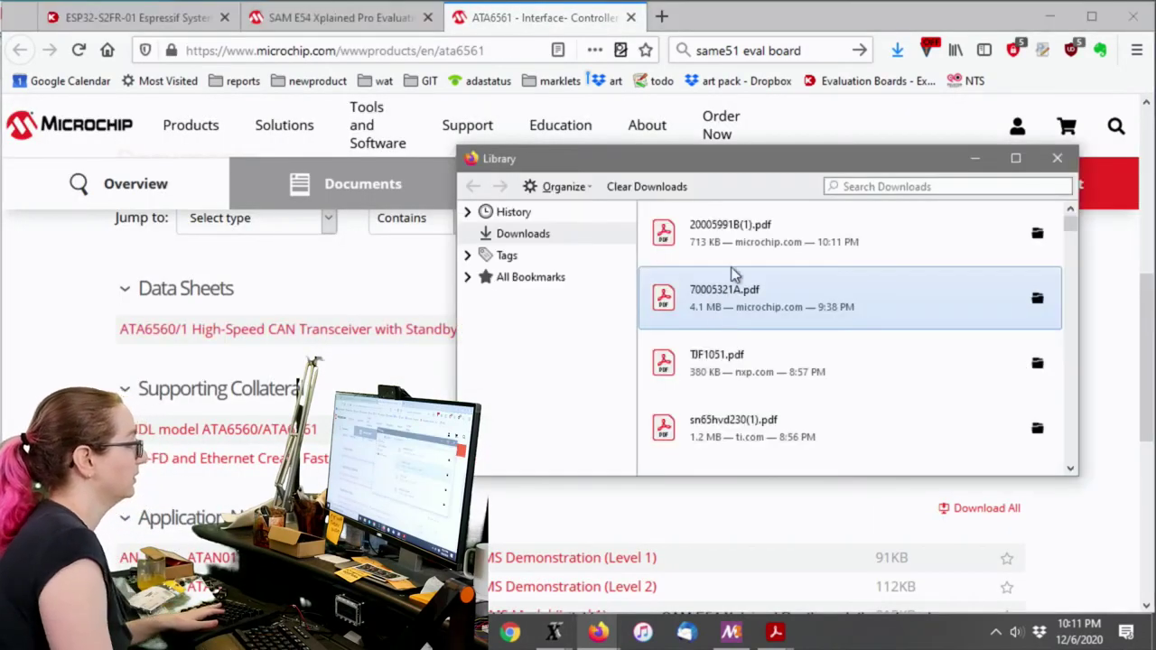
{"action": "double_click", "coordinate": [761, 233]}
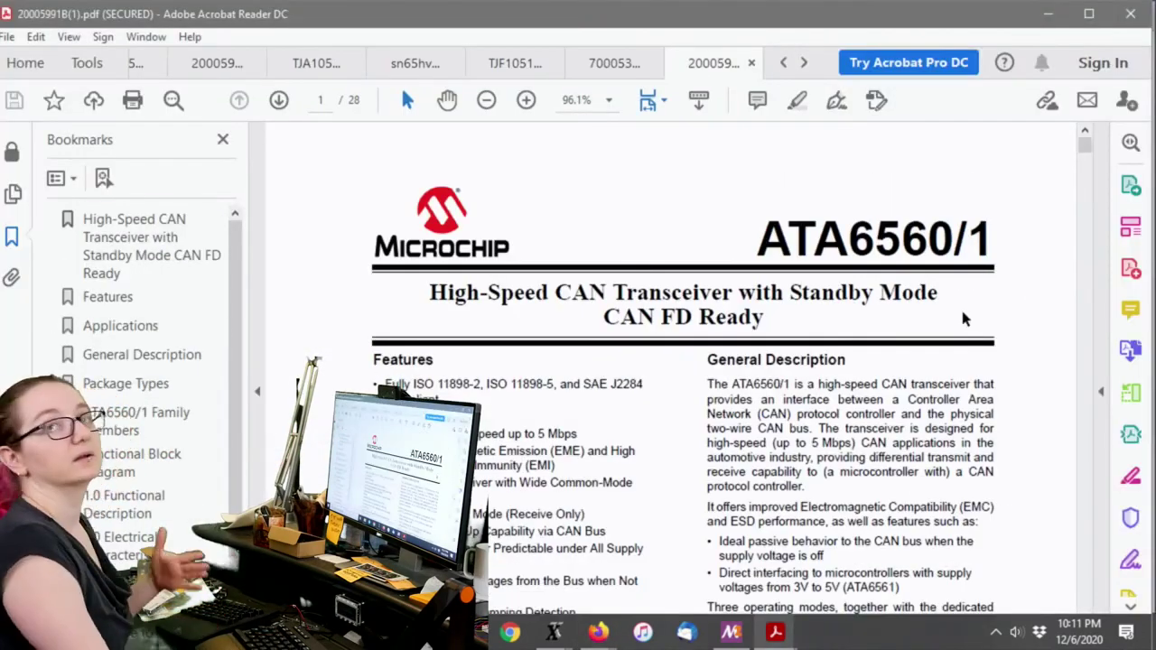
Highlight the communication speed and electromagnetic emission entries in the ATA6560/1 data sheet's feature list.
{"action": "scroll", "coordinate": [954, 318], "scroll_direction": "down", "scroll_amount": 1}
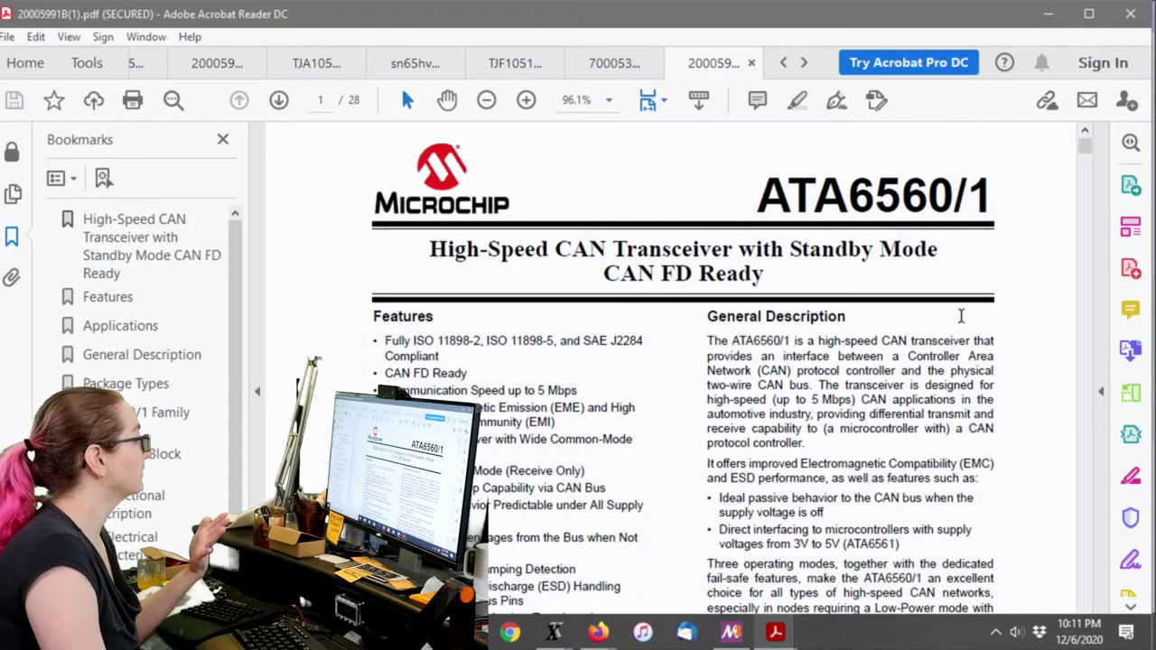
{"action": "scroll", "coordinate": [961, 316], "scroll_direction": "down", "scroll_amount": 2}
{"action": "left_click_drag", "start_coordinate": [607, 322], "coordinate": [395, 307]}
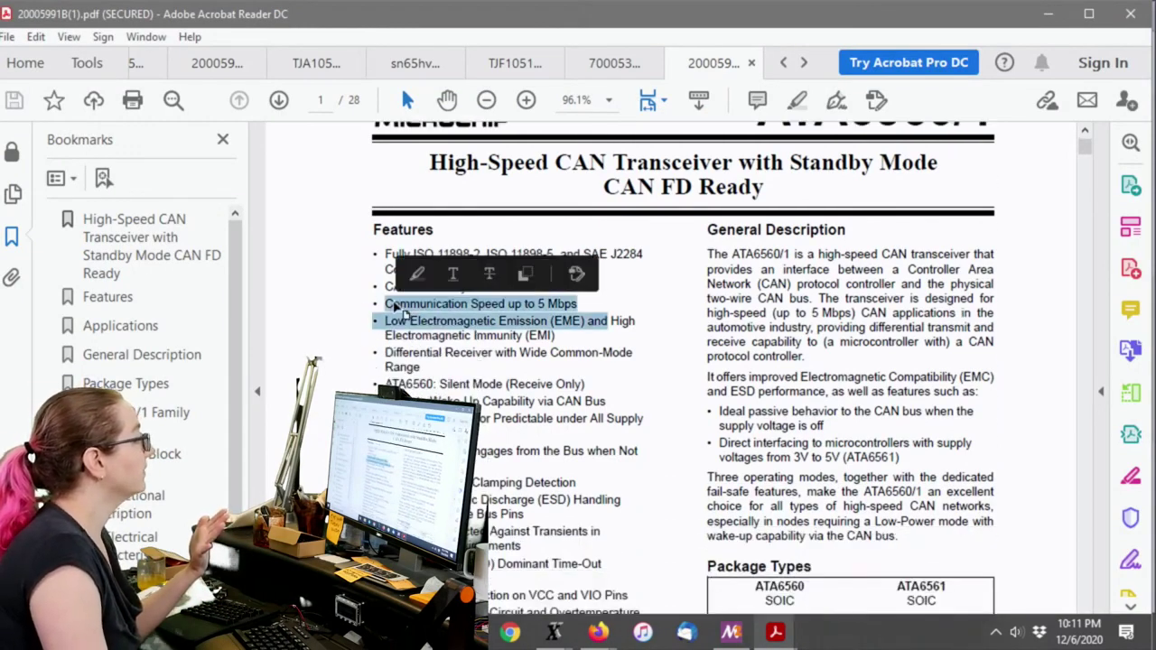
{"action": "left_click", "coordinate": [404, 313]}
{"action": "left_click_drag", "start_coordinate": [608, 322], "coordinate": [397, 304]}
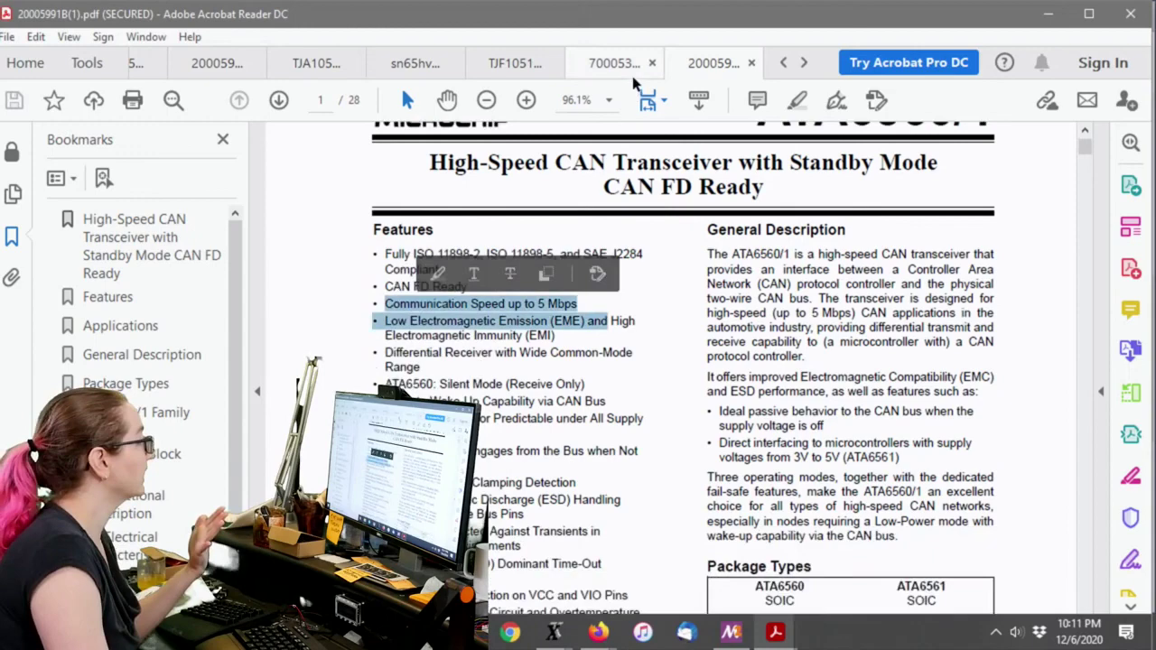
Look through the other open PDFs and go to the first page of the SAM E54 Xplained Pro User's Guide.
{"action": "left_click", "coordinate": [202, 65]}
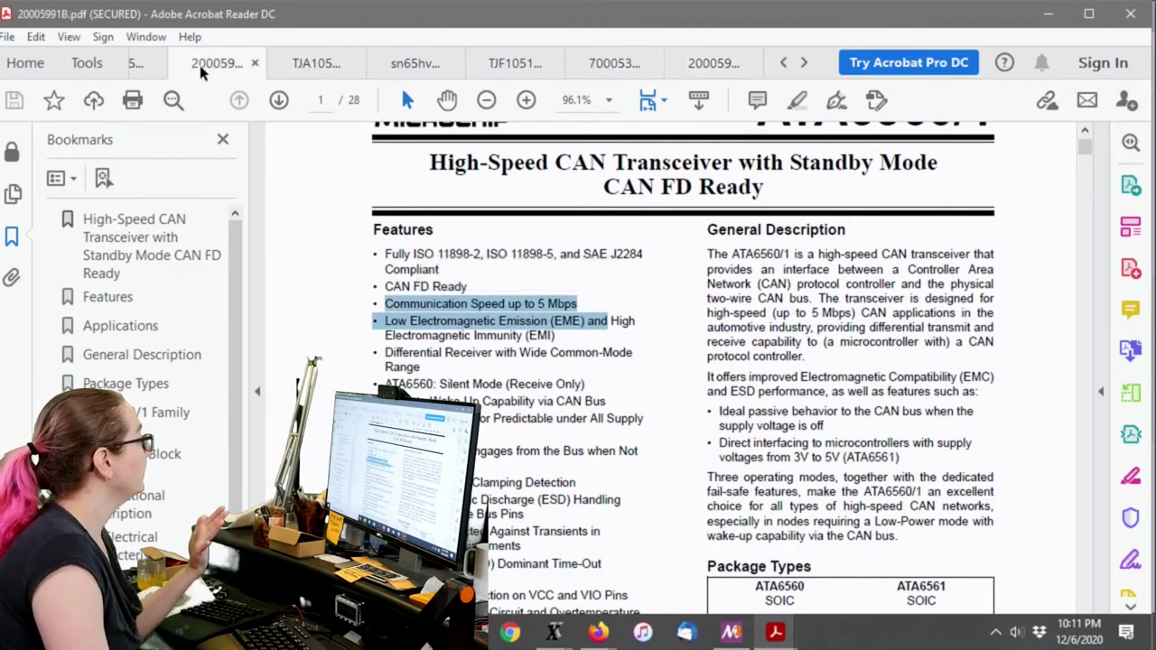
{"action": "left_click", "coordinate": [155, 65]}
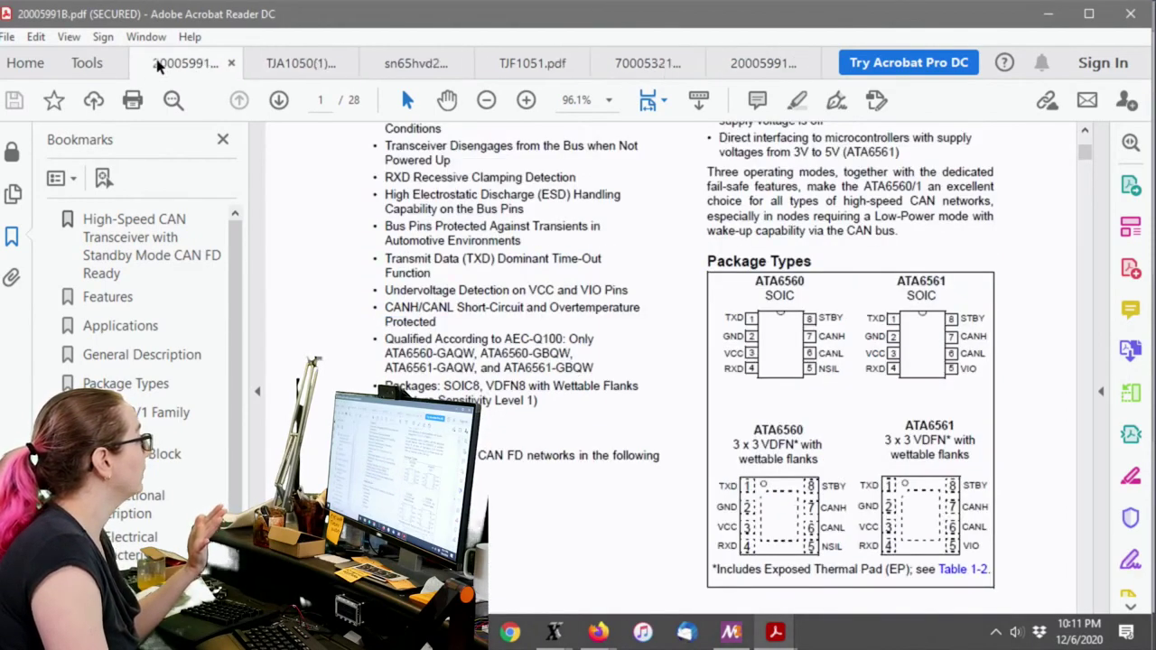
{"action": "left_click", "coordinate": [411, 68]}
{"action": "left_click", "coordinate": [529, 65]}
{"action": "left_click", "coordinate": [620, 65]}
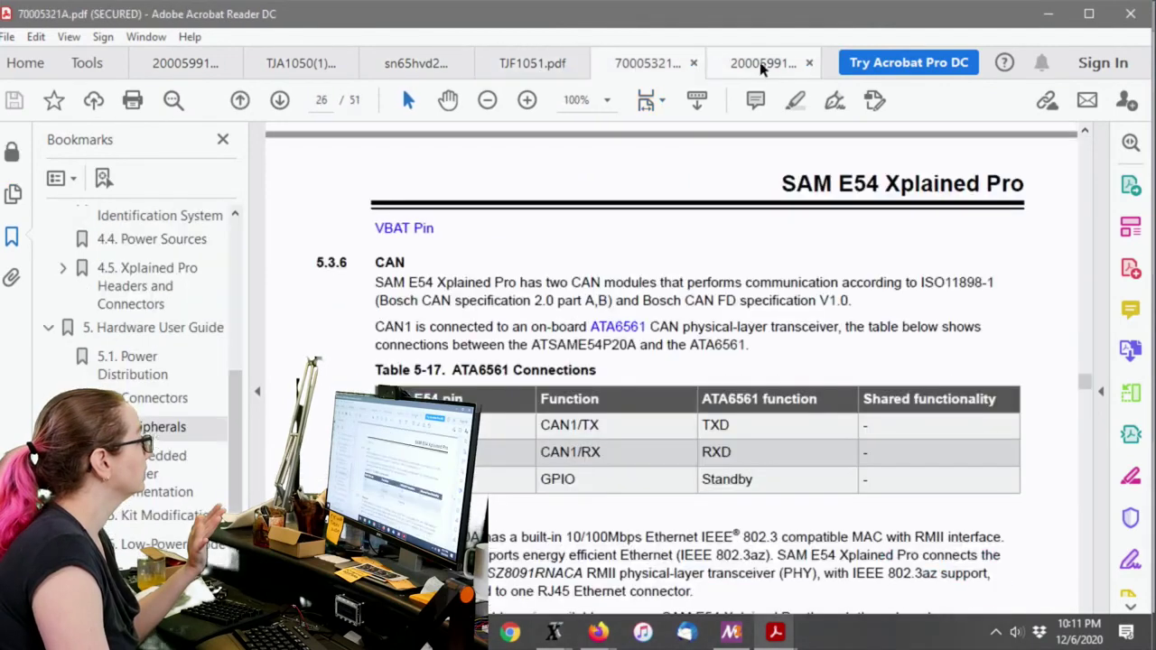
{"action": "scroll", "coordinate": [813, 361], "scroll_direction": "up", "scroll_amount": 3}
{"action": "left_click_drag", "start_coordinate": [1082, 379], "coordinate": [1082, 115]}
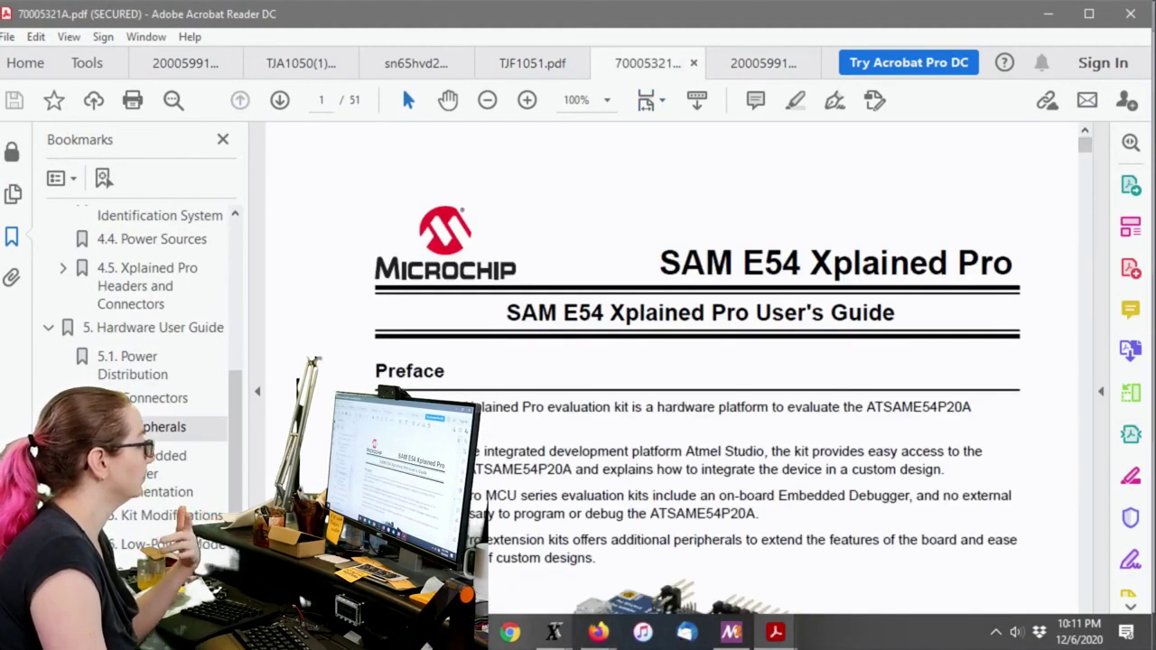
Find the microcontroller datasheet 60001507A-1130176.pdf in Firefox's download list and open it.
{"action": "left_click", "coordinate": [601, 632]}
{"action": "left_click", "coordinate": [695, 538]}
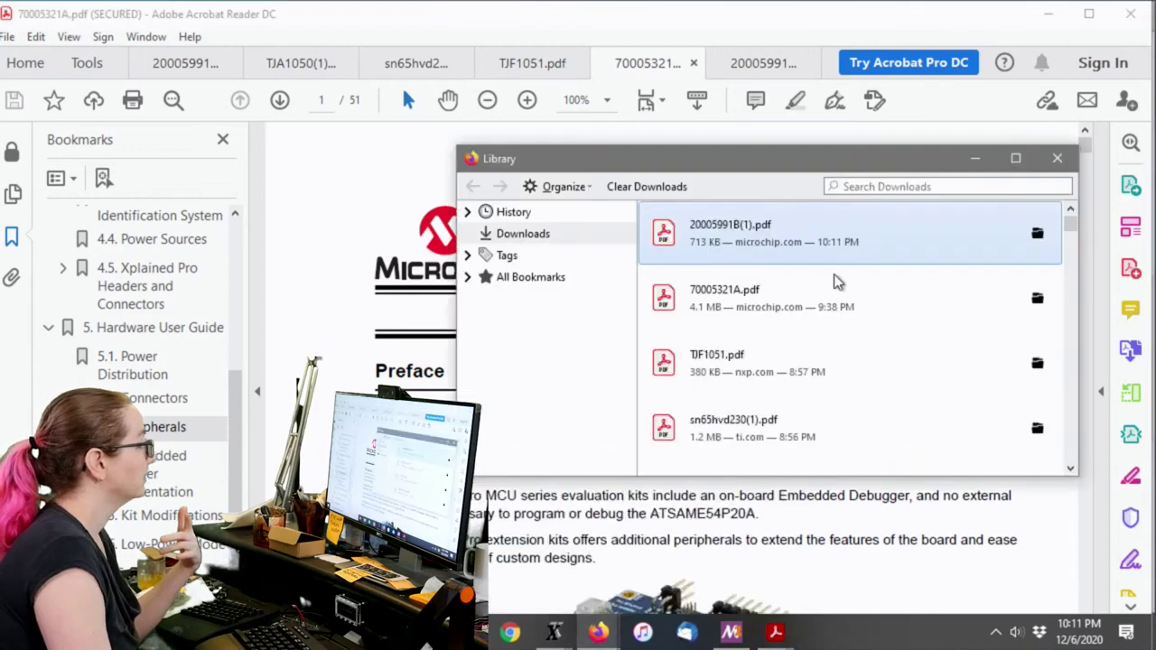
{"action": "scroll", "coordinate": [848, 292], "scroll_direction": "down", "scroll_amount": 1}
{"action": "scroll", "coordinate": [848, 292], "scroll_direction": "down", "scroll_amount": 5}
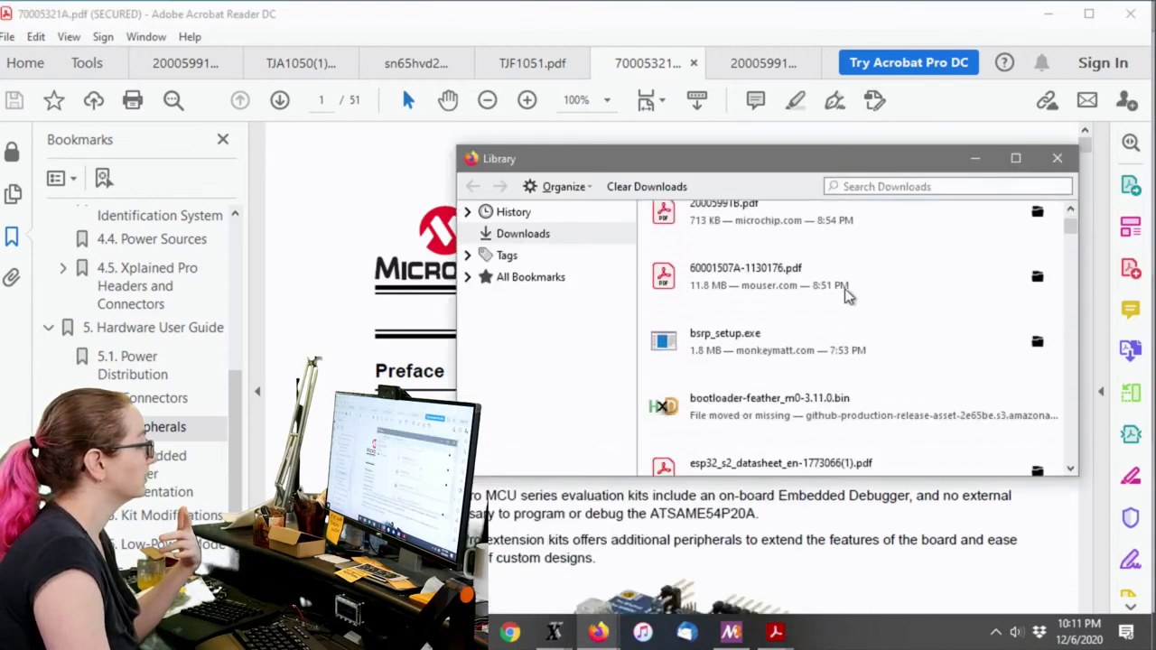
{"action": "double_click", "coordinate": [849, 284]}
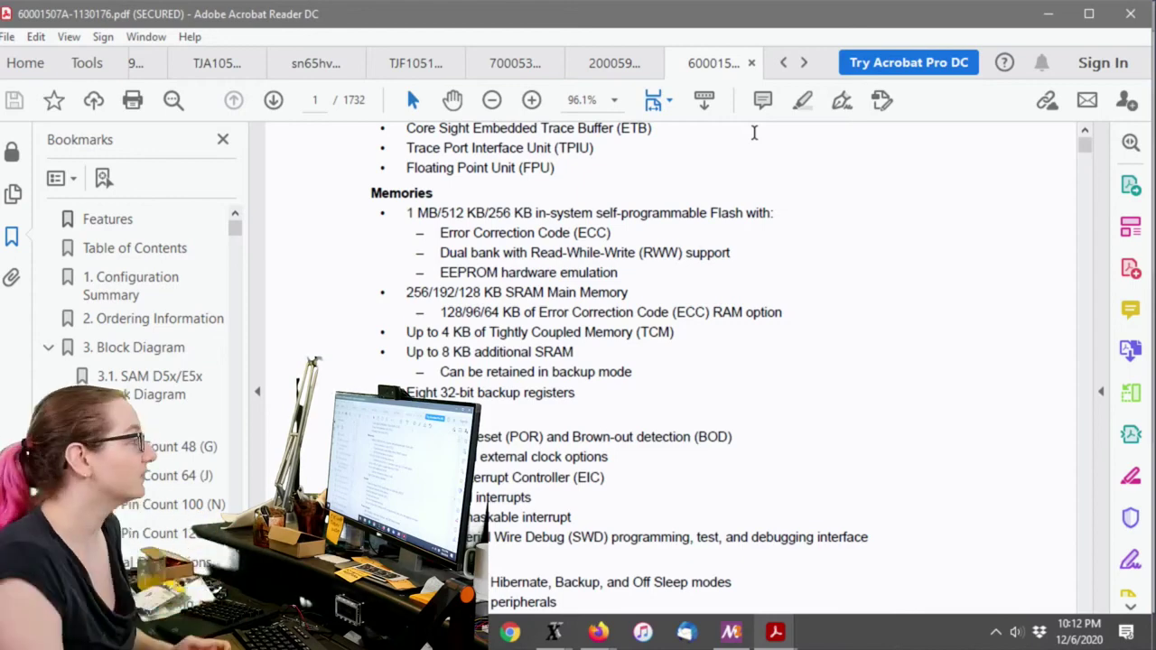
Examine the SAM D5x/E5x Family datasheet's feature list through the Ethernet MAC and Controller Area Network entries.
{"action": "scroll", "coordinate": [637, 283], "scroll_direction": "up", "scroll_amount": 6}
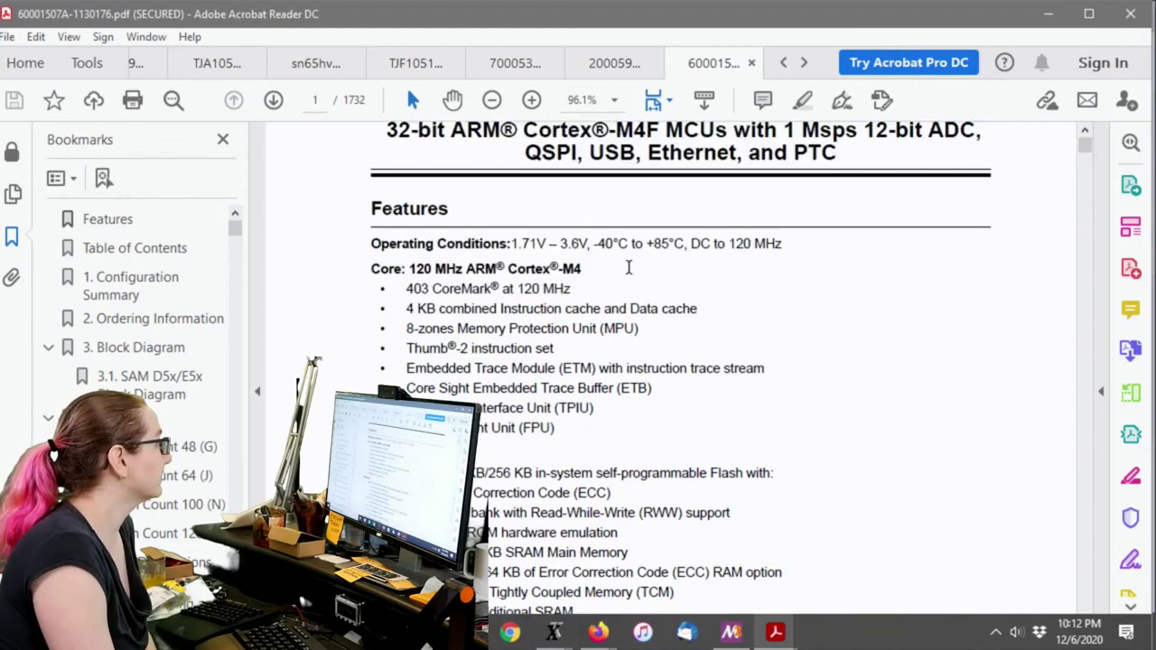
{"action": "scroll", "coordinate": [637, 283], "scroll_direction": "down", "scroll_amount": 4}
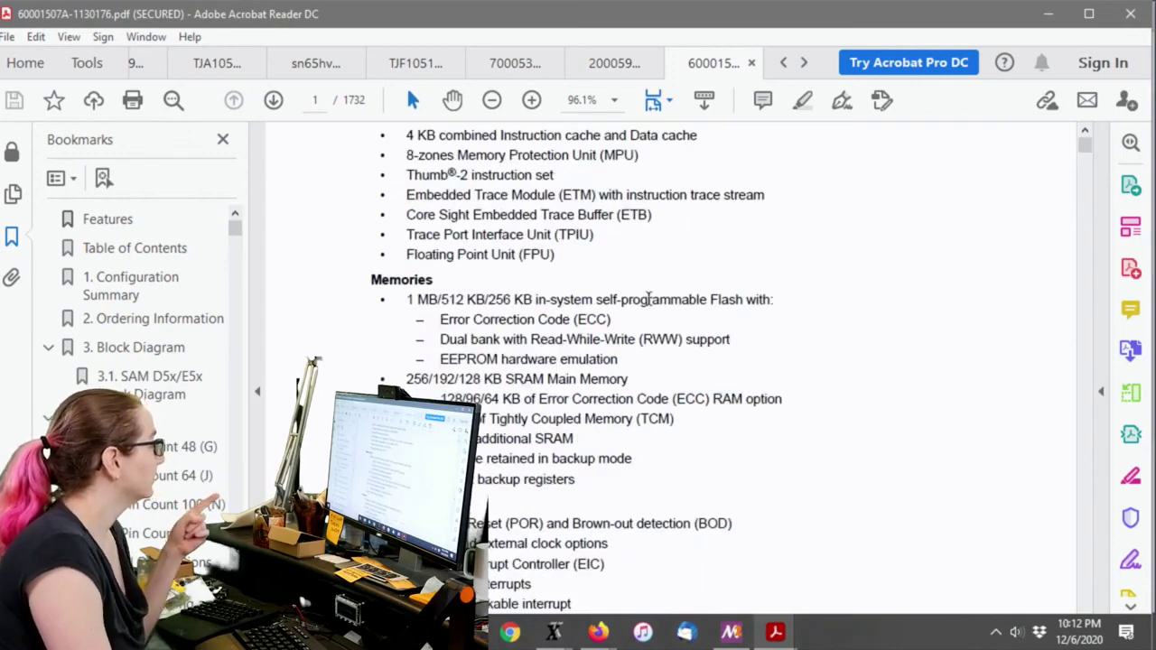
{"action": "scroll", "coordinate": [442, 316], "scroll_direction": "up", "scroll_amount": 8}
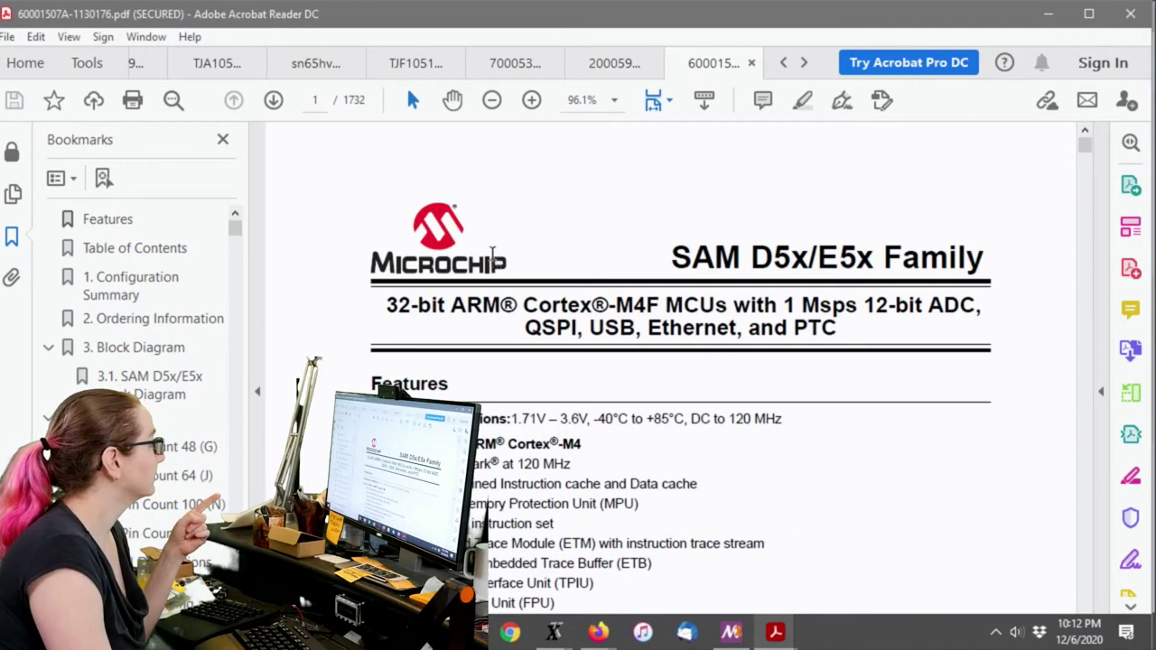
{"action": "scroll", "coordinate": [492, 253], "scroll_direction": "down", "scroll_amount": 18}
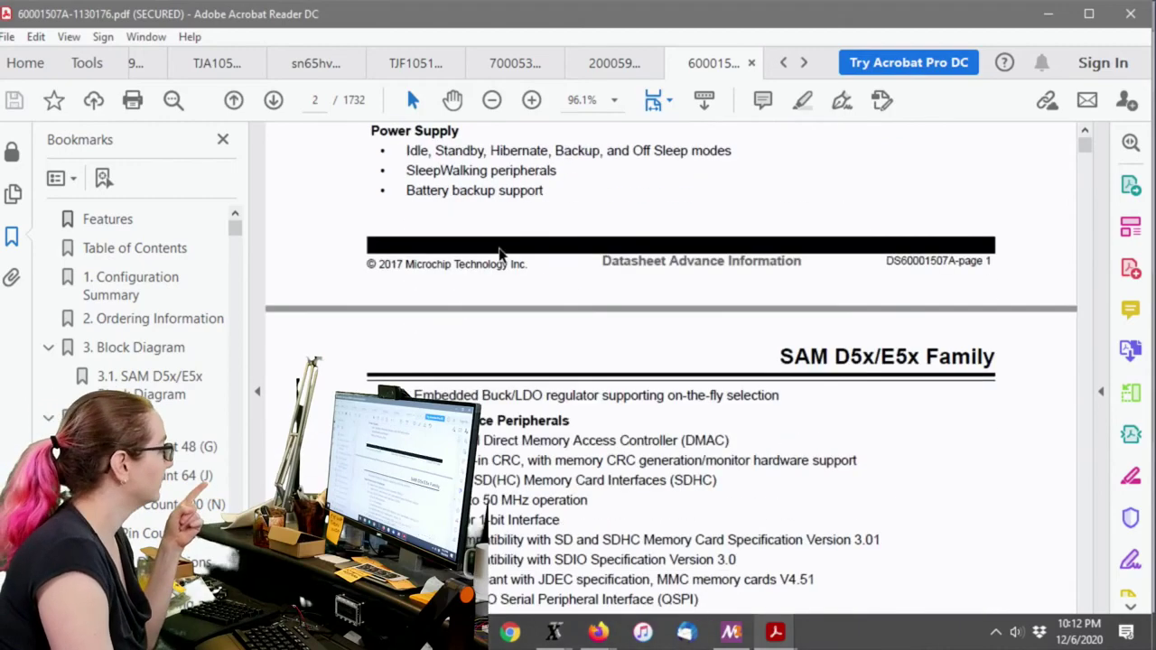
{"action": "scroll", "coordinate": [498, 249], "scroll_direction": "down", "scroll_amount": 9}
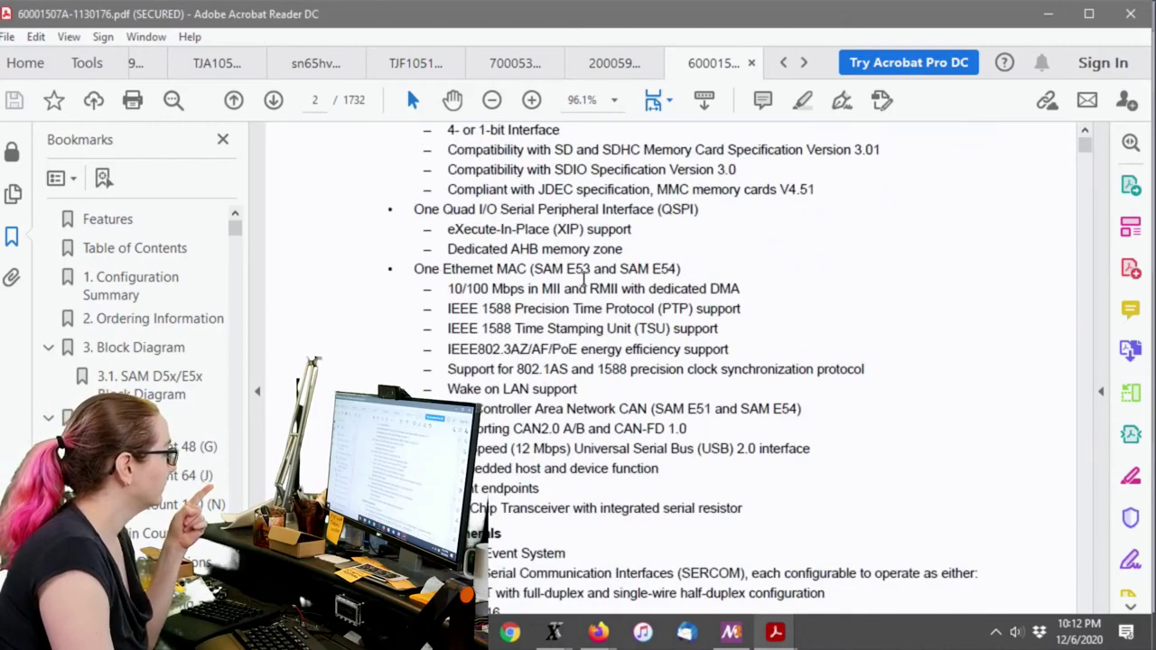
Copy CAN-FD from the Controller Area Network entry and search the whole SAM D5x/E5x datasheet for it.
{"action": "scroll", "coordinate": [712, 298], "scroll_direction": "down", "scroll_amount": 1}
{"action": "scroll", "coordinate": [712, 298], "scroll_direction": "up", "scroll_amount": 1}
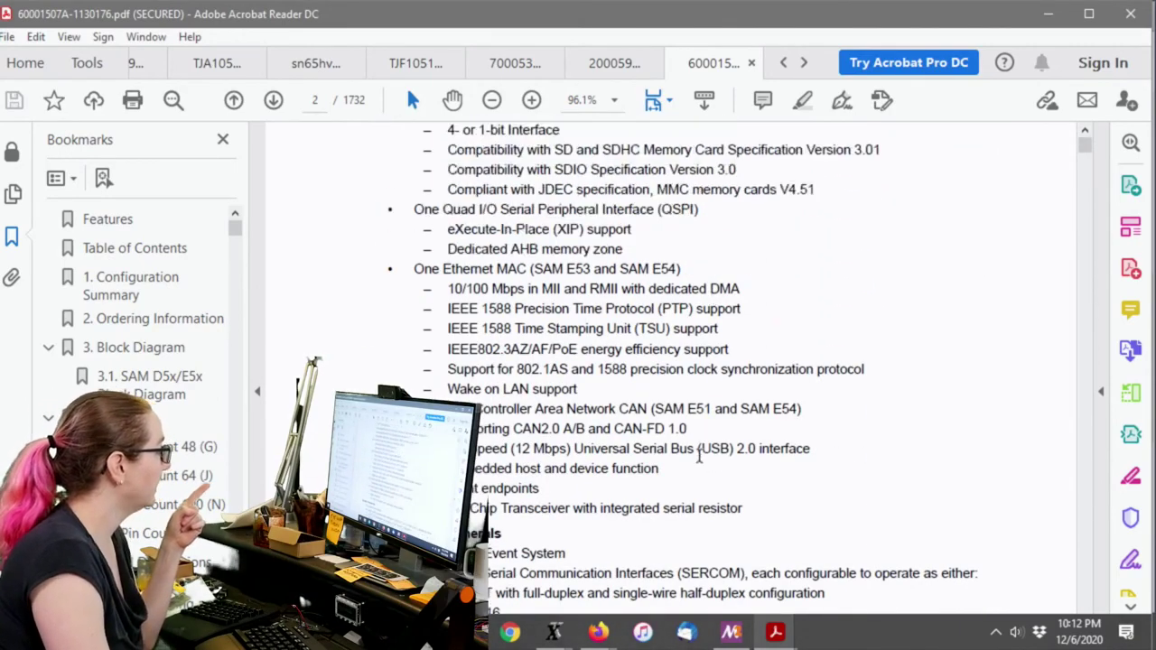
{"action": "left_click_drag", "start_coordinate": [702, 449], "coordinate": [457, 379]}
{"action": "left_click", "coordinate": [457, 380]}
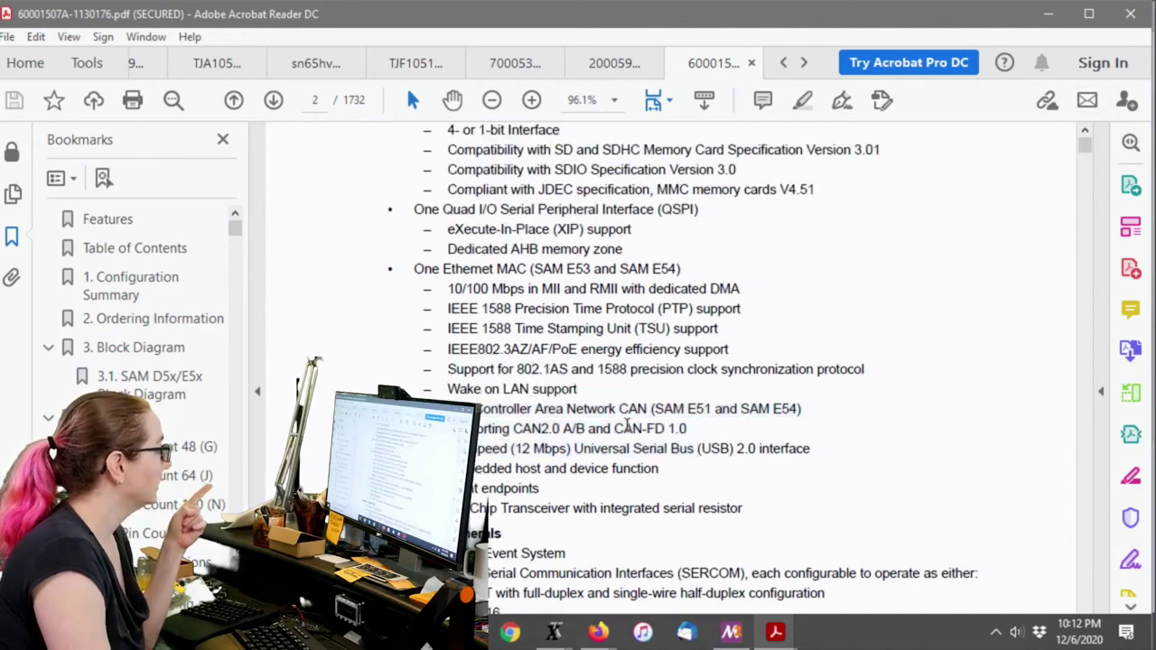
{"action": "left_click_drag", "start_coordinate": [616, 428], "coordinate": [674, 434]}
{"action": "key", "text": "ctrl+c"}
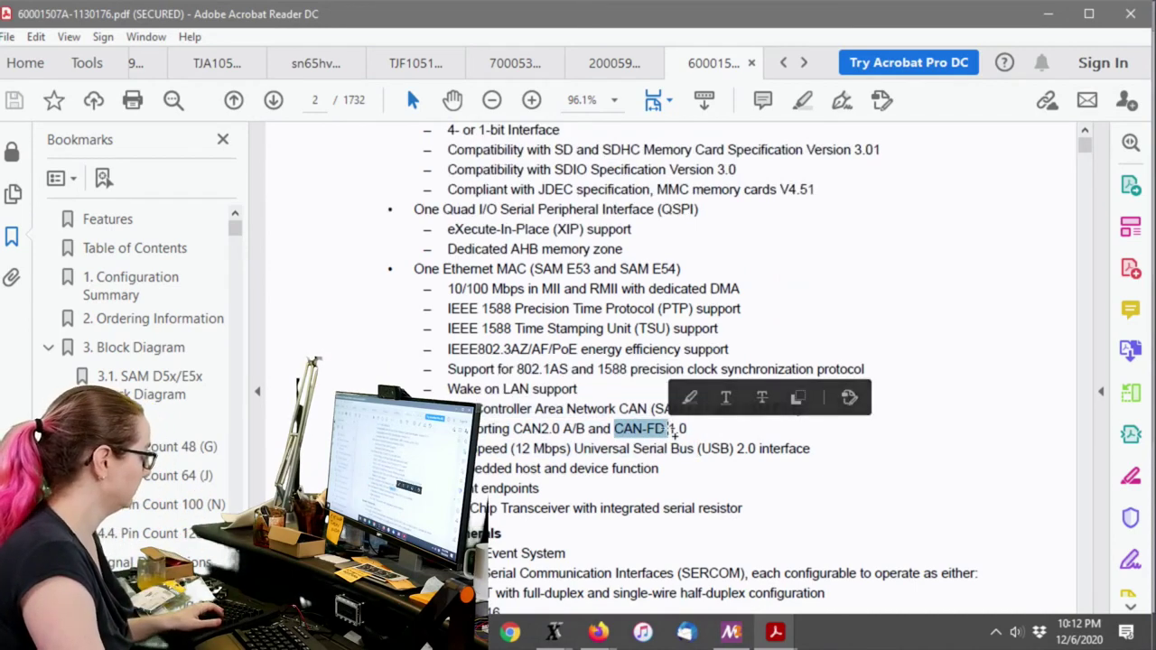
{"action": "key", "text": "ctrl+f"}
{"action": "key", "text": "ctrl+v"}
{"action": "key", "text": "Return"}
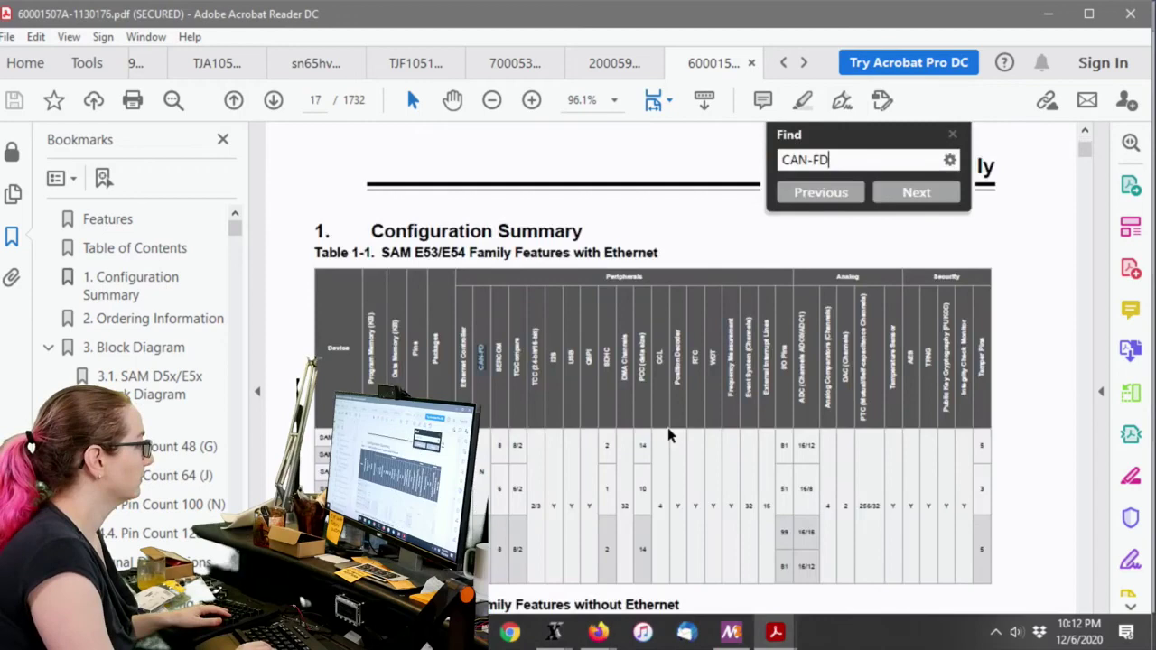
{"action": "key", "text": "Return"}
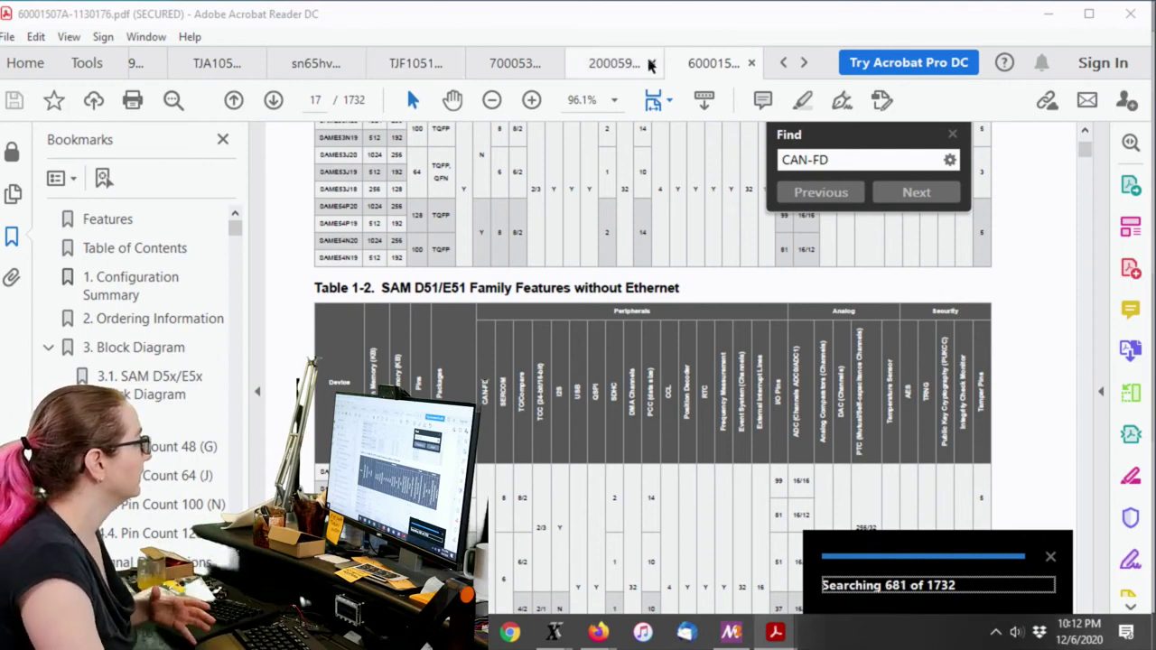
Return to the ATA6560/1 data sheet and review its first page from the feature list through Package Types.
{"action": "left_click", "coordinate": [613, 63]}
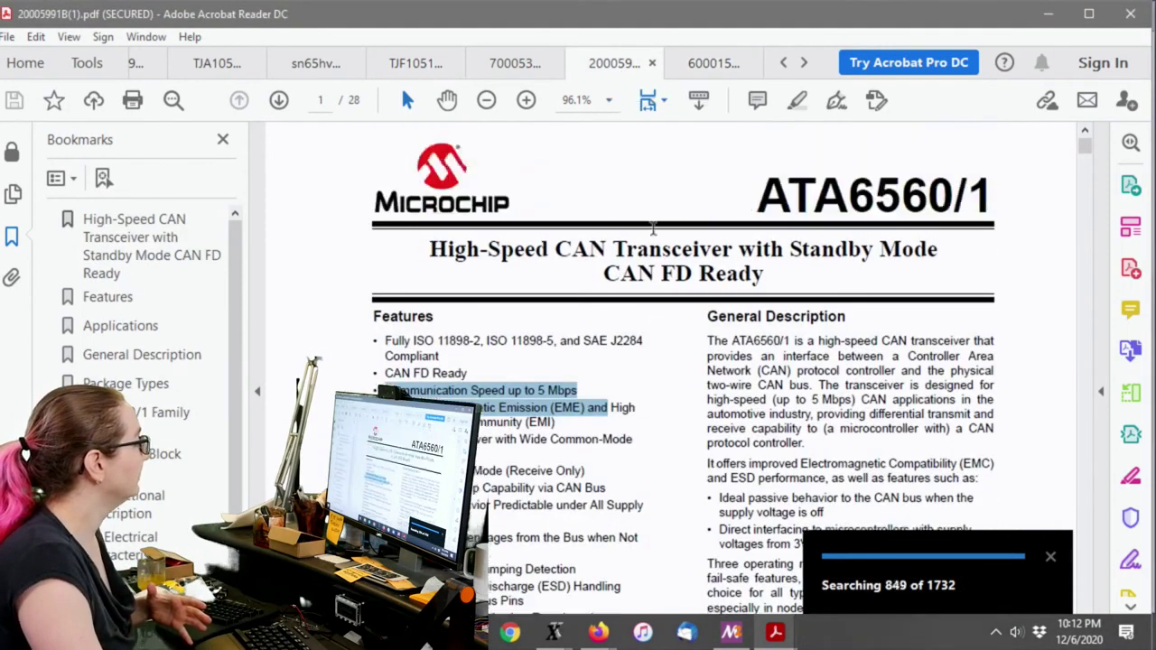
{"action": "scroll", "coordinate": [754, 346], "scroll_direction": "up", "scroll_amount": 2}
{"action": "scroll", "coordinate": [754, 346], "scroll_direction": "down", "scroll_amount": 2}
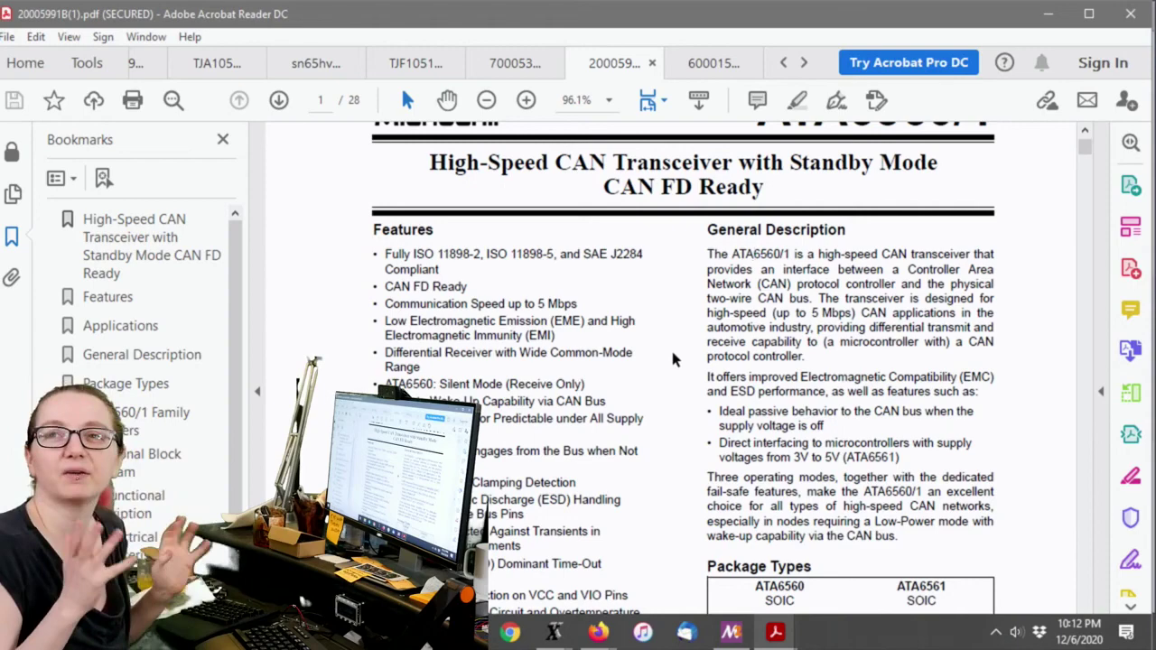
{"action": "scroll", "coordinate": [672, 359], "scroll_direction": "down", "scroll_amount": 3}
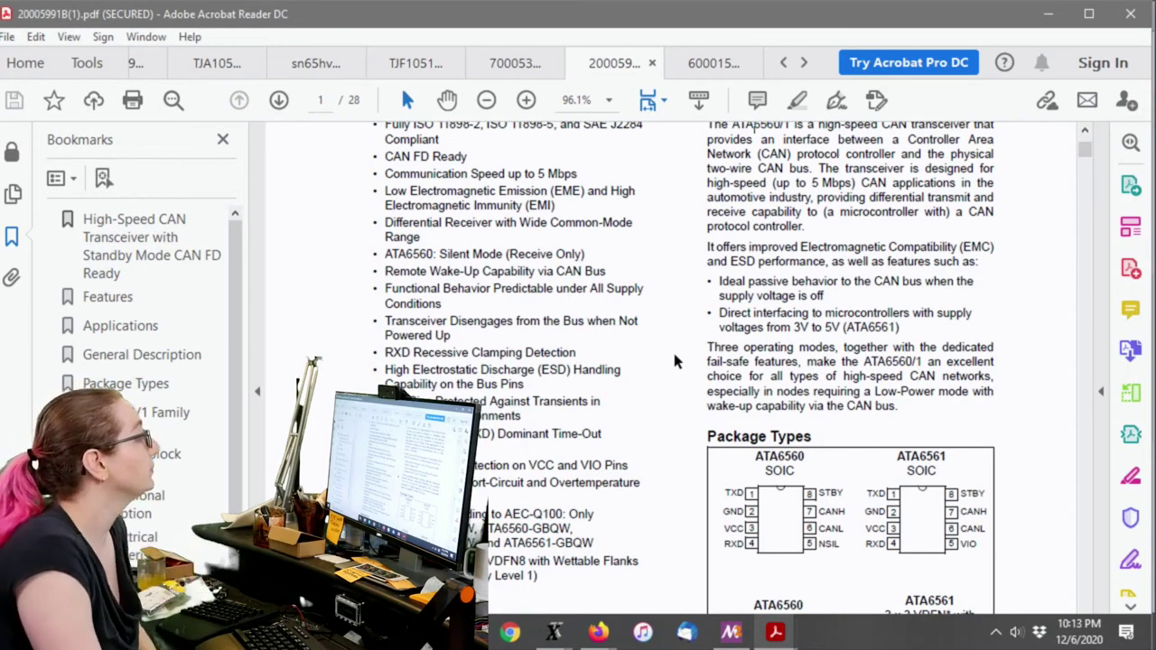
{"action": "scroll", "coordinate": [951, 275], "scroll_direction": "down", "scroll_amount": 4}
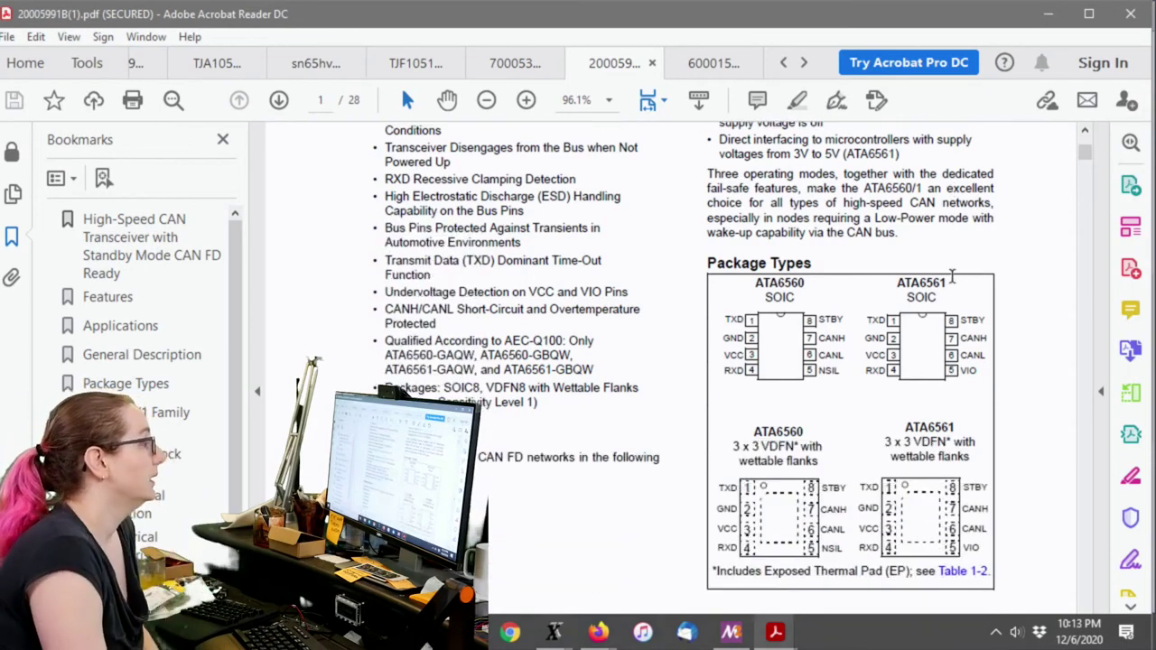
{"action": "scroll", "coordinate": [955, 324], "scroll_direction": "down", "scroll_amount": 1}
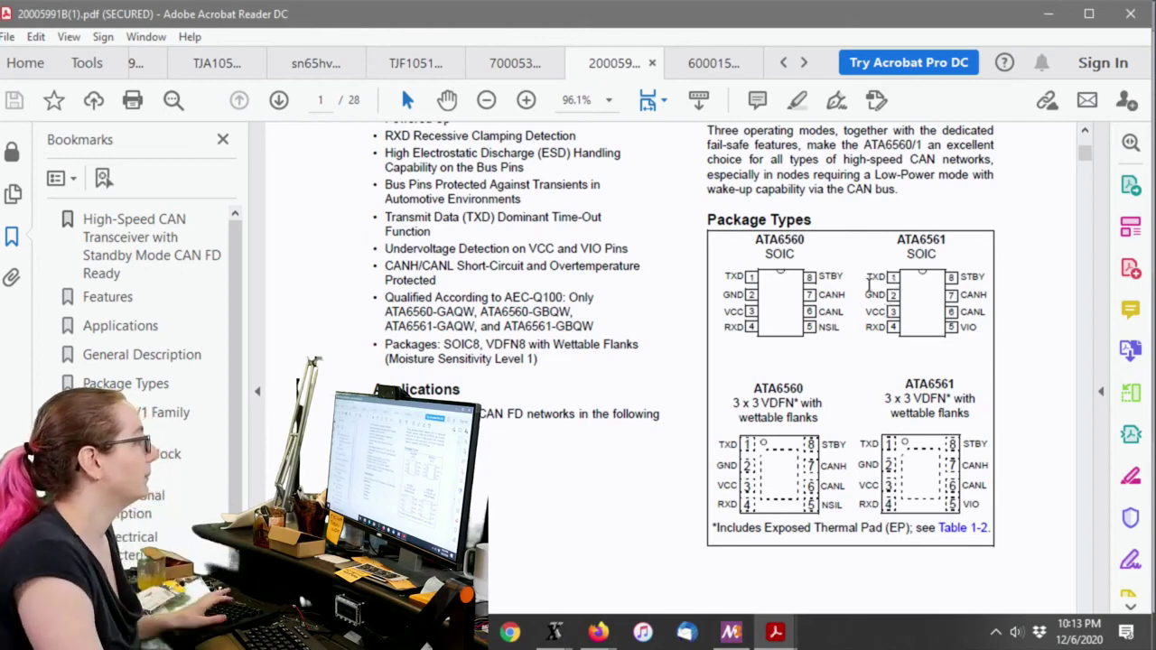
Enlarge the SOIC pinouts and highlight the pin 5 labels, NSIL on the ATA6560 and VIO on the ATA6561.
{"action": "scroll", "coordinate": [866, 292], "scroll_direction": "up", "scroll_amount": 3}
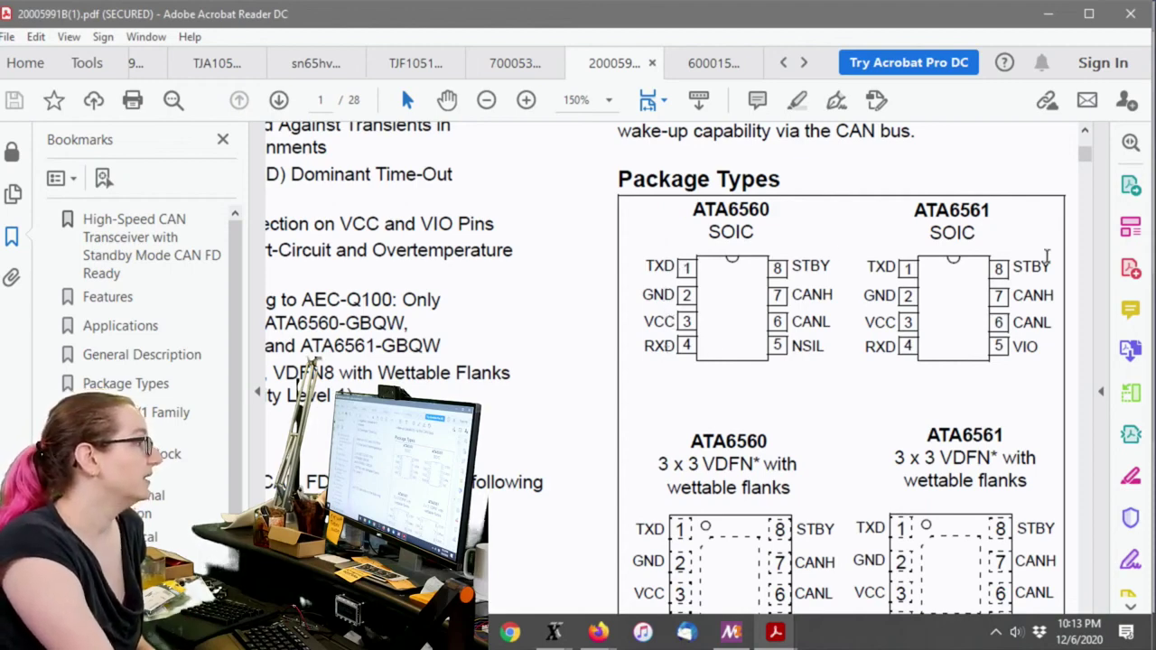
{"action": "left_click_drag", "start_coordinate": [792, 345], "coordinate": [829, 345]}
{"action": "left_click", "coordinate": [806, 350]}
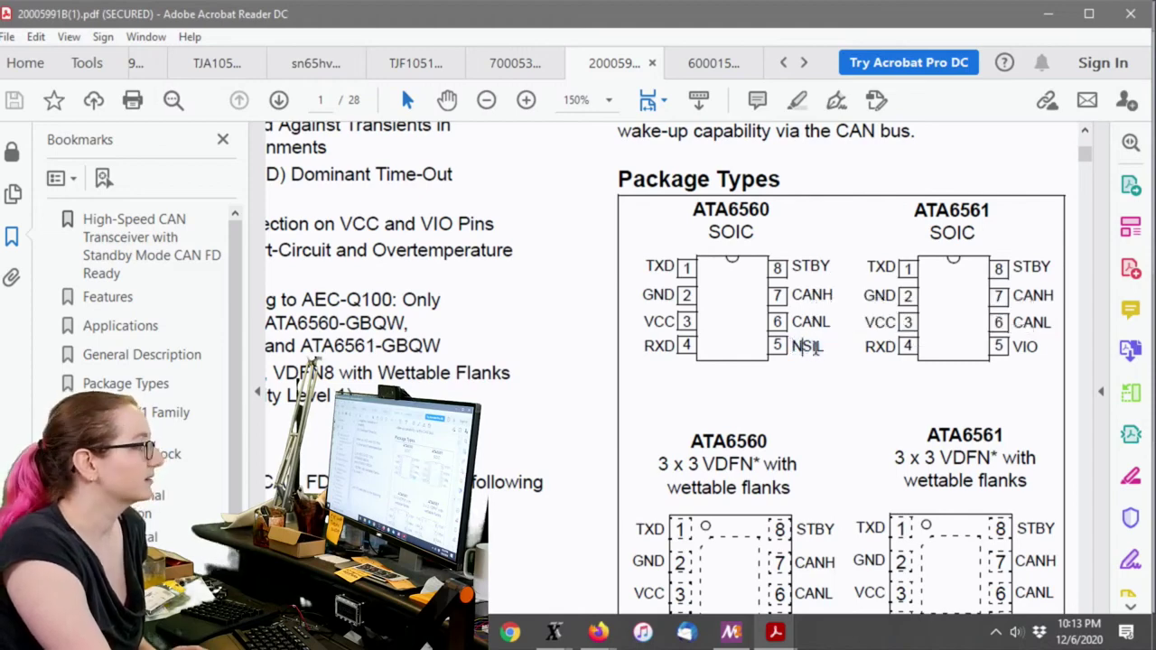
{"action": "double_click", "coordinate": [799, 346]}
{"action": "left_click", "coordinate": [806, 346]}
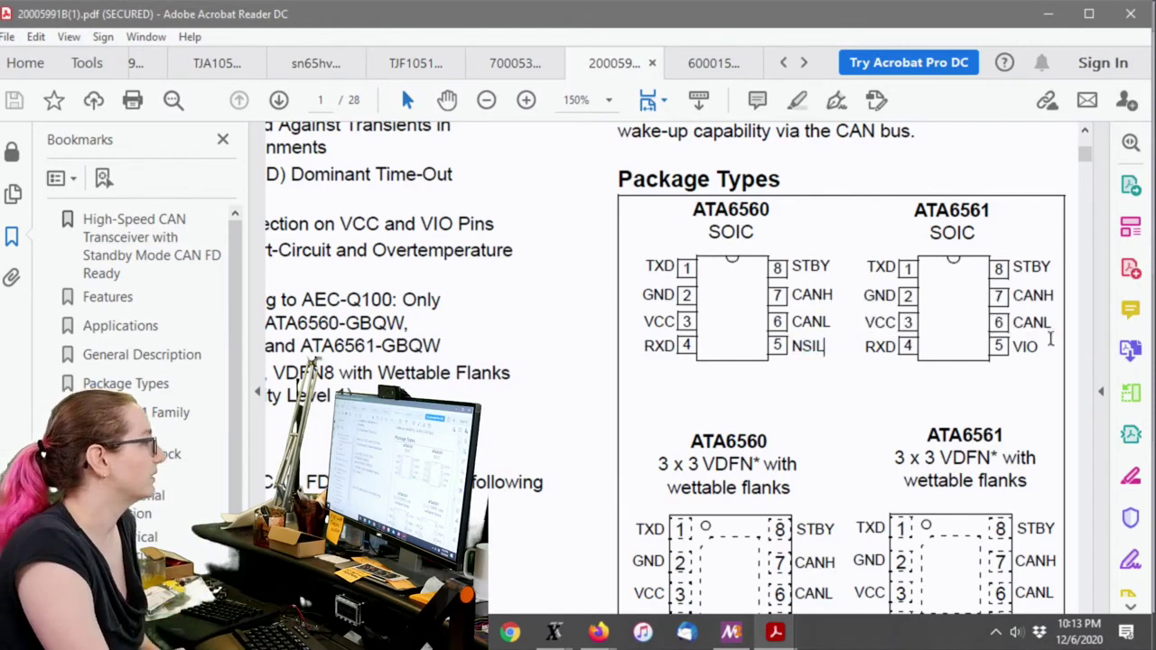
{"action": "left_click_drag", "start_coordinate": [1067, 341], "coordinate": [1012, 347]}
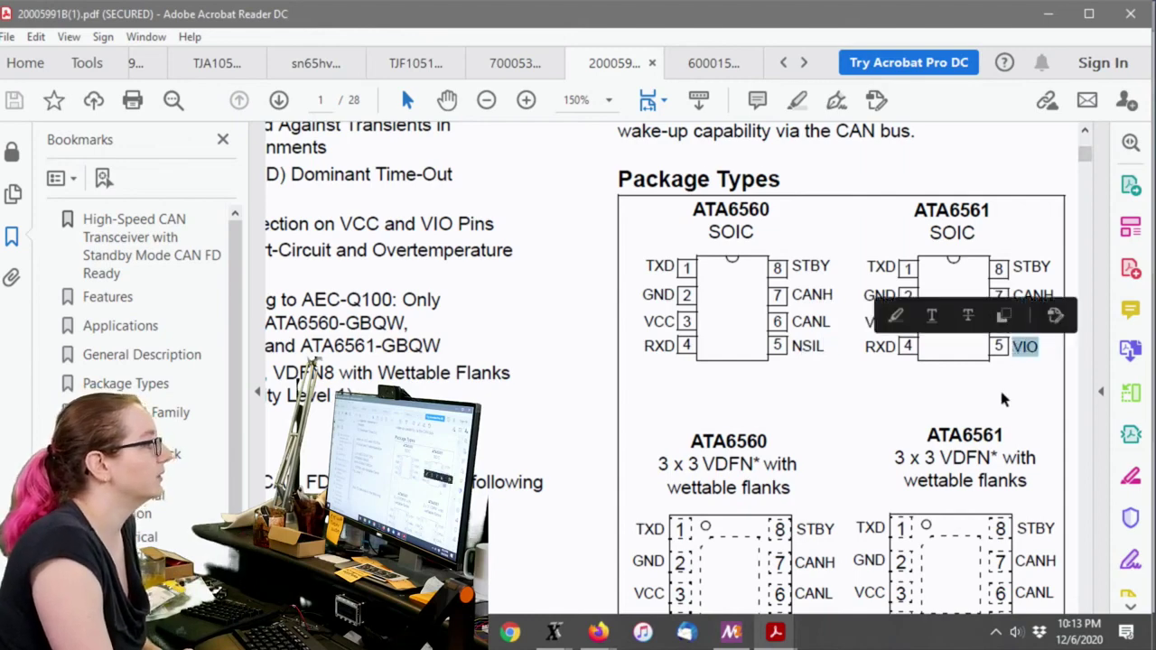
{"action": "left_click", "coordinate": [998, 346]}
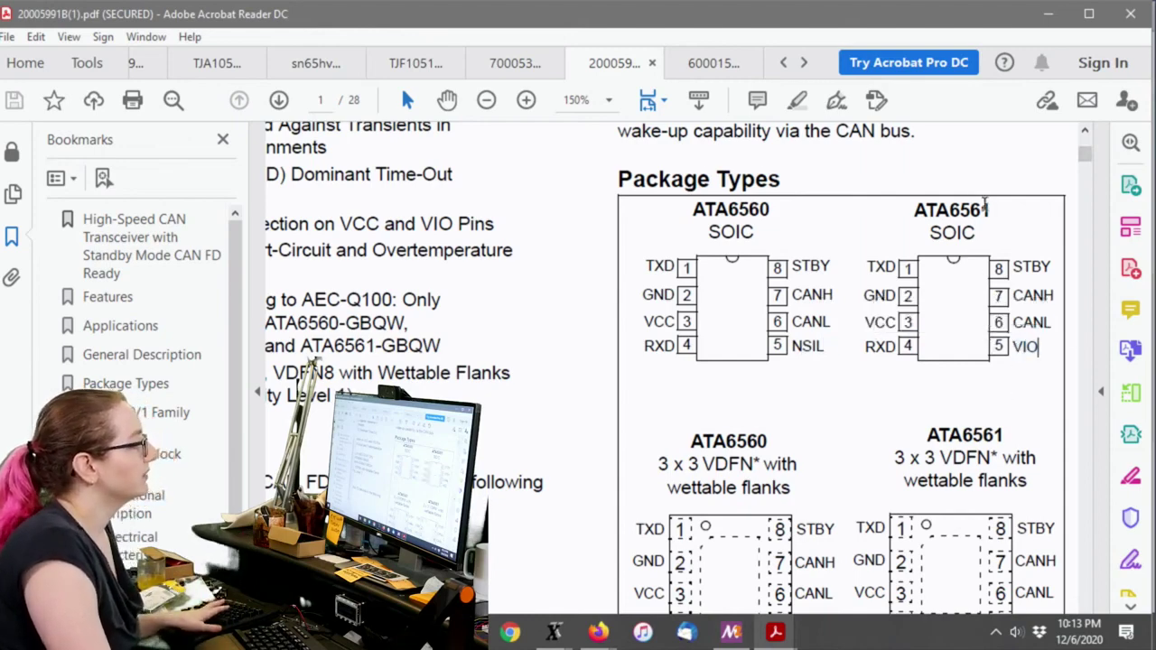
Highlight the ATA6560 and ATA6561 names above the SOIC pinouts and the bullet on direct interfacing to 3V to 5V microcontrollers.
{"action": "left_click_drag", "start_coordinate": [993, 210], "coordinate": [964, 210]}
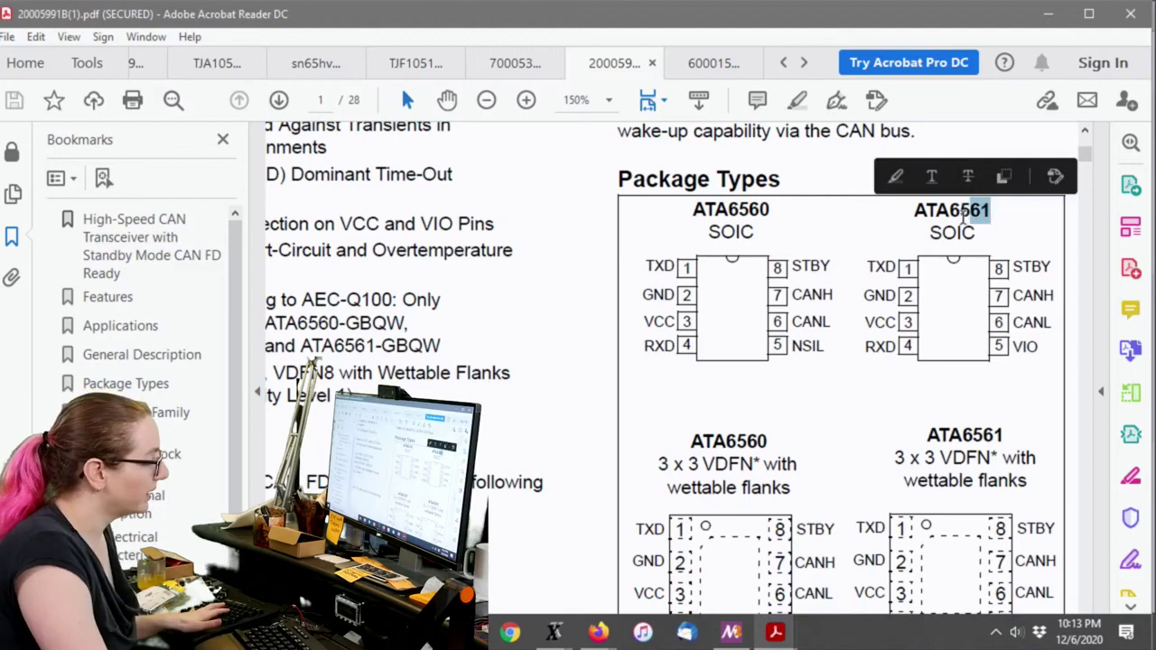
{"action": "scroll", "coordinate": [939, 257], "scroll_direction": "down", "scroll_amount": 2}
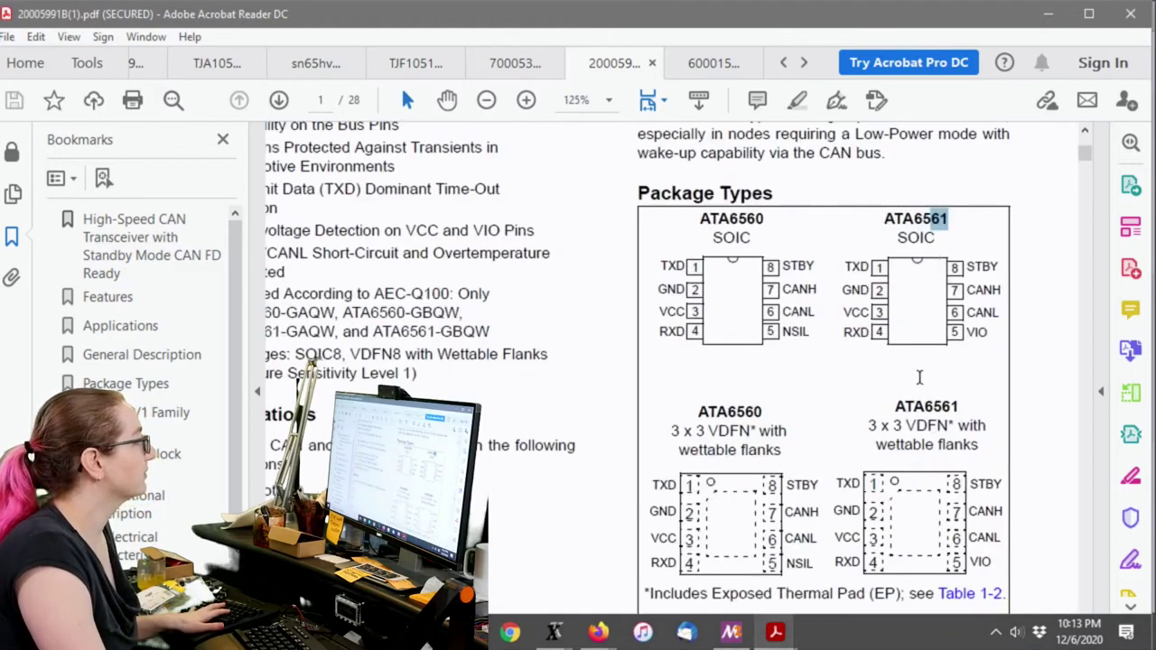
{"action": "scroll", "coordinate": [938, 263], "scroll_direction": "down", "scroll_amount": 2}
{"action": "left_click", "coordinate": [965, 271]}
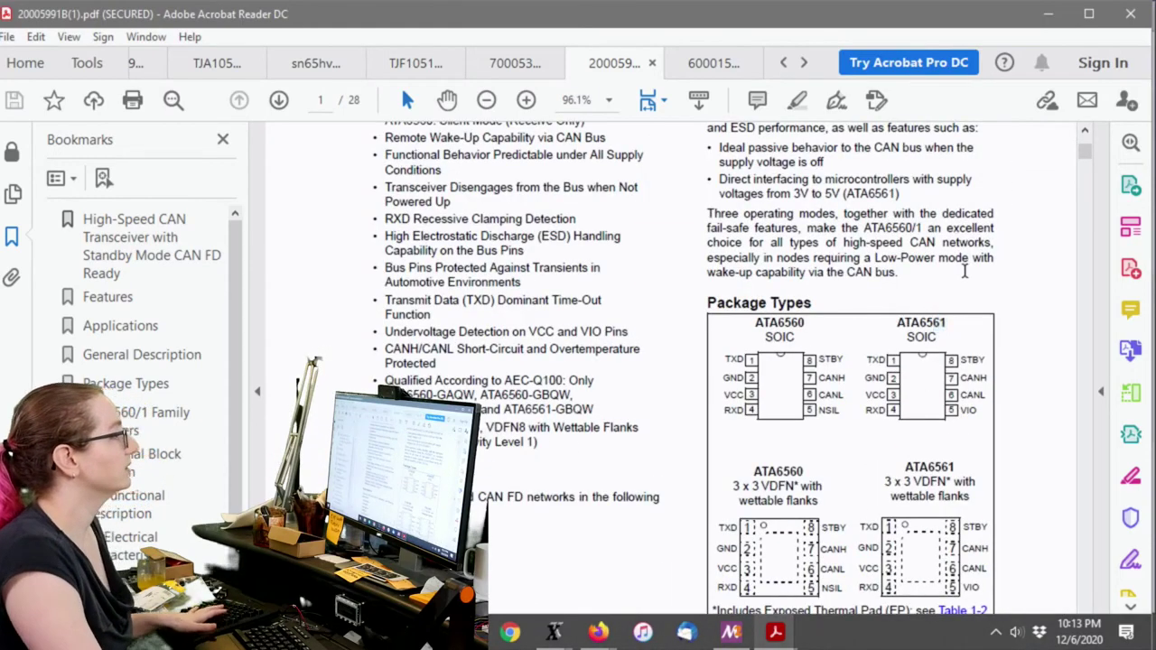
{"action": "left_click_drag", "start_coordinate": [938, 213], "coordinate": [720, 180]}
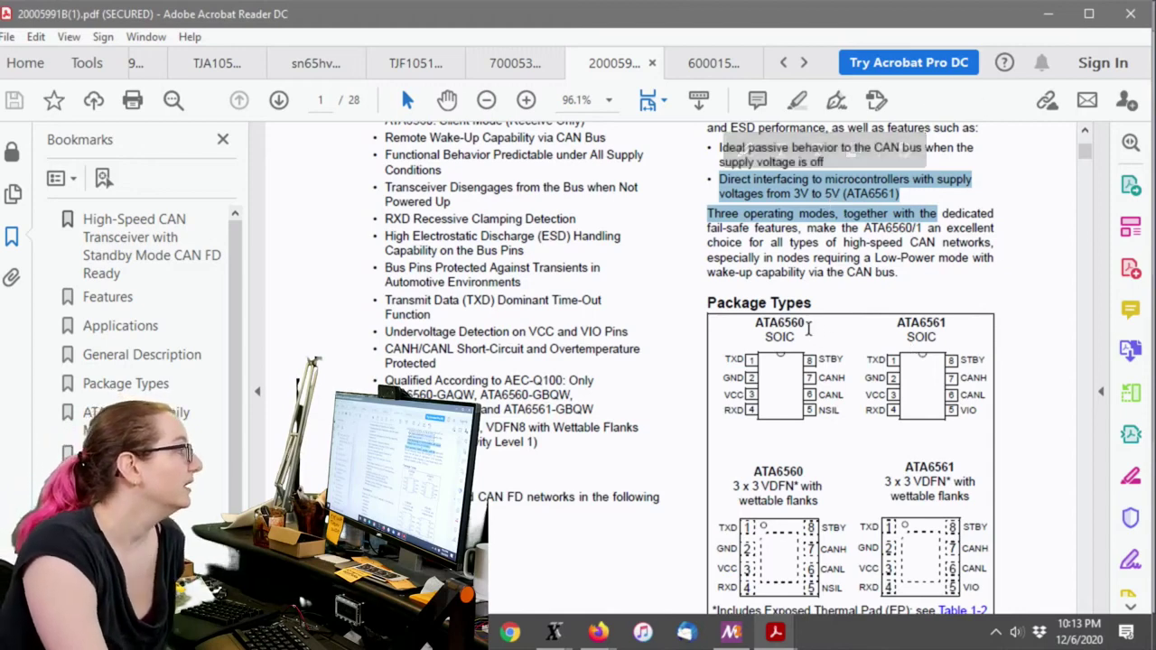
{"action": "left_click_drag", "start_coordinate": [809, 328], "coordinate": [757, 331]}
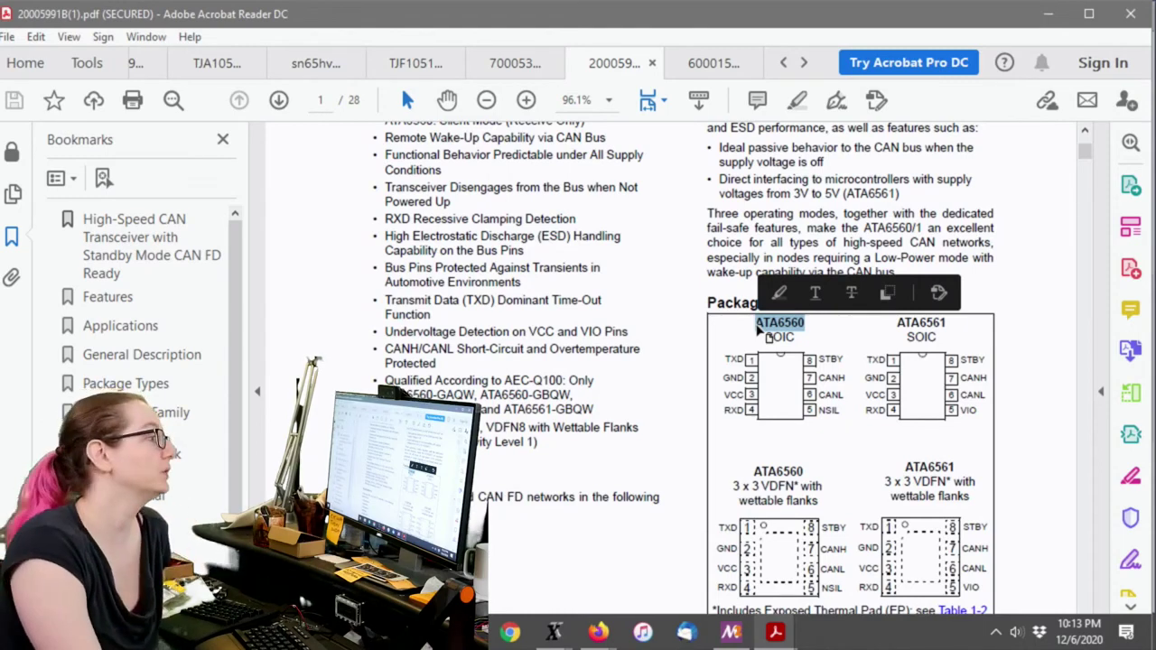
{"action": "left_click_drag", "start_coordinate": [950, 323], "coordinate": [895, 324]}
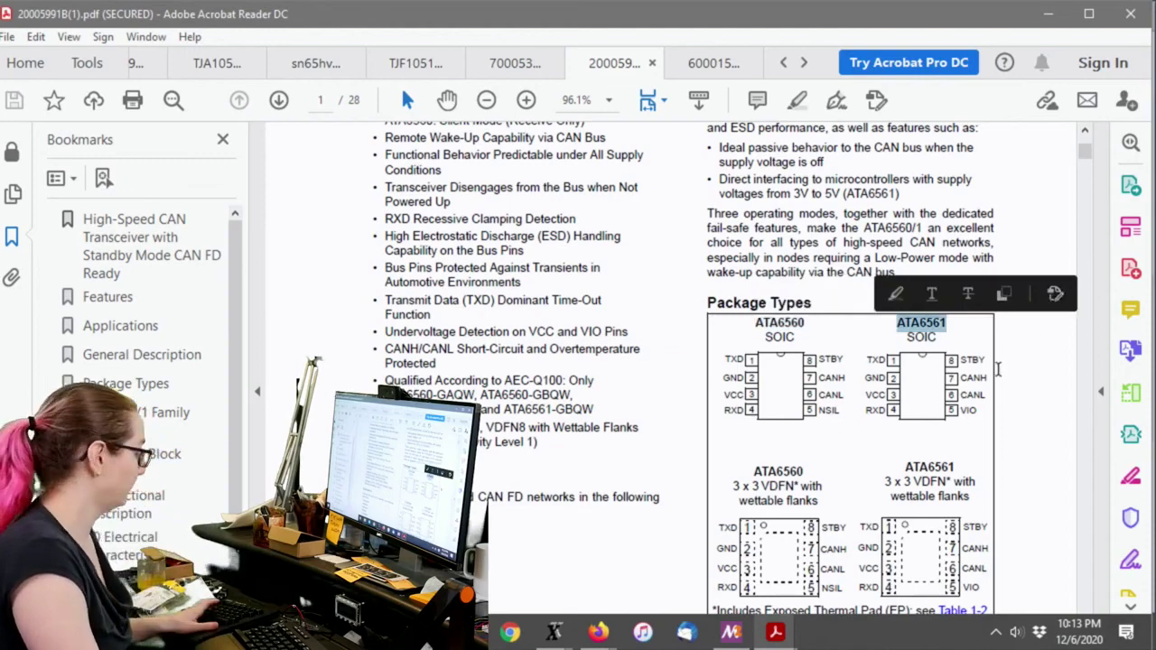
Switch to the Digi-Key page in Firefox and search all products for ATA6561.
{"action": "left_click", "coordinate": [598, 633]}
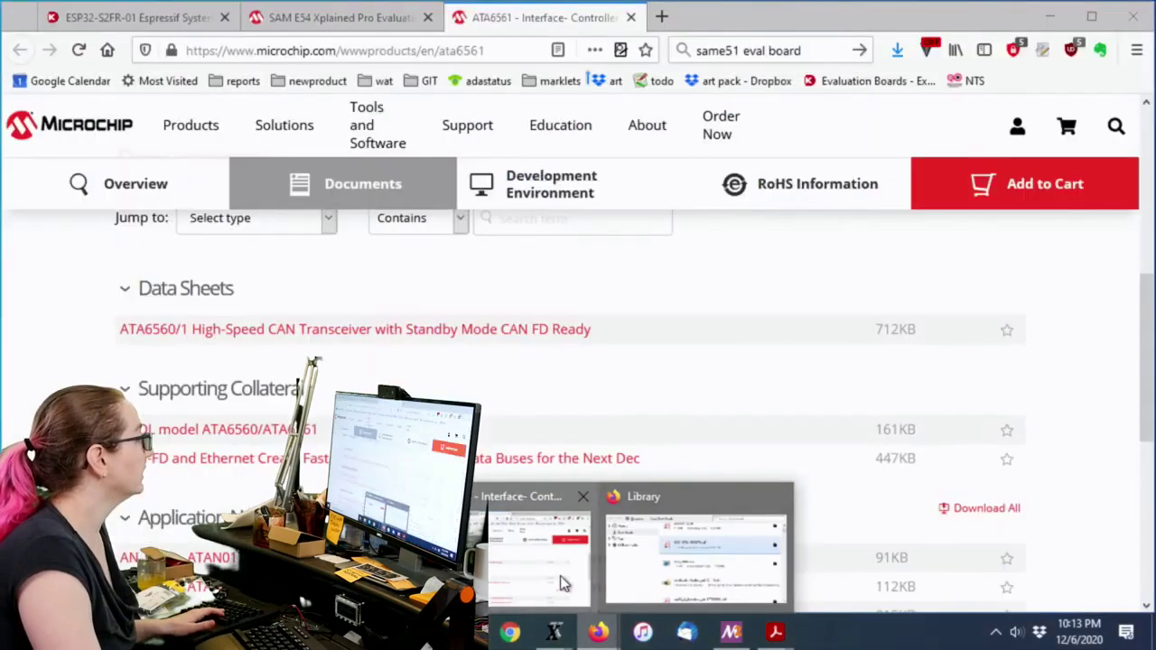
{"action": "left_click", "coordinate": [560, 583]}
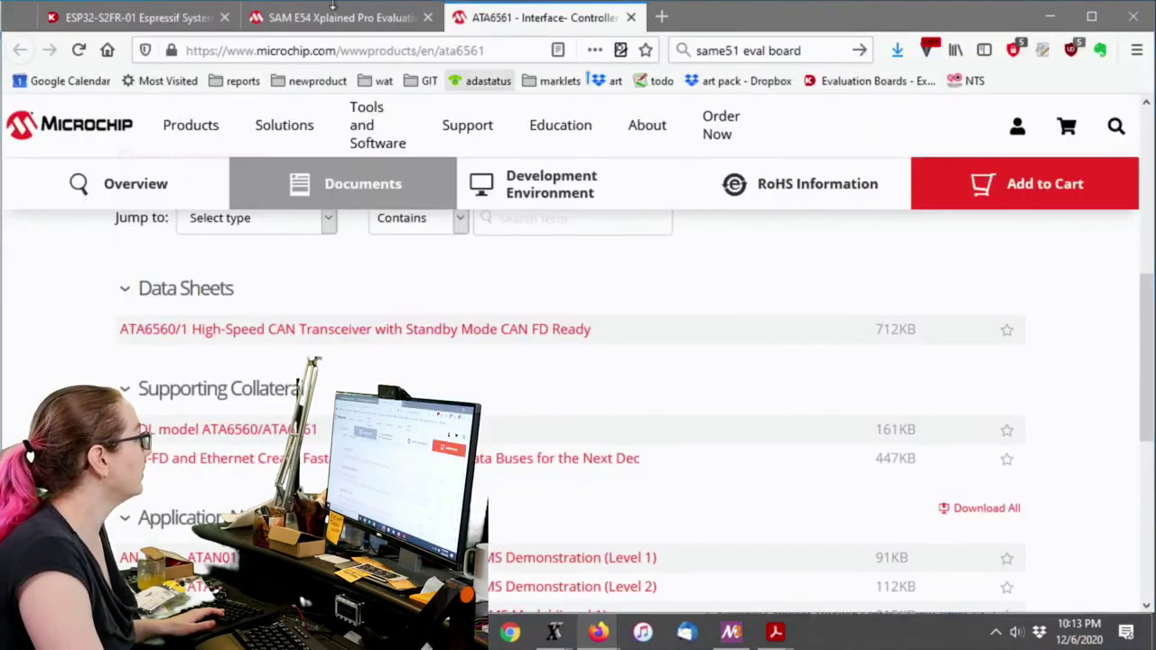
{"action": "left_click", "coordinate": [165, 21]}
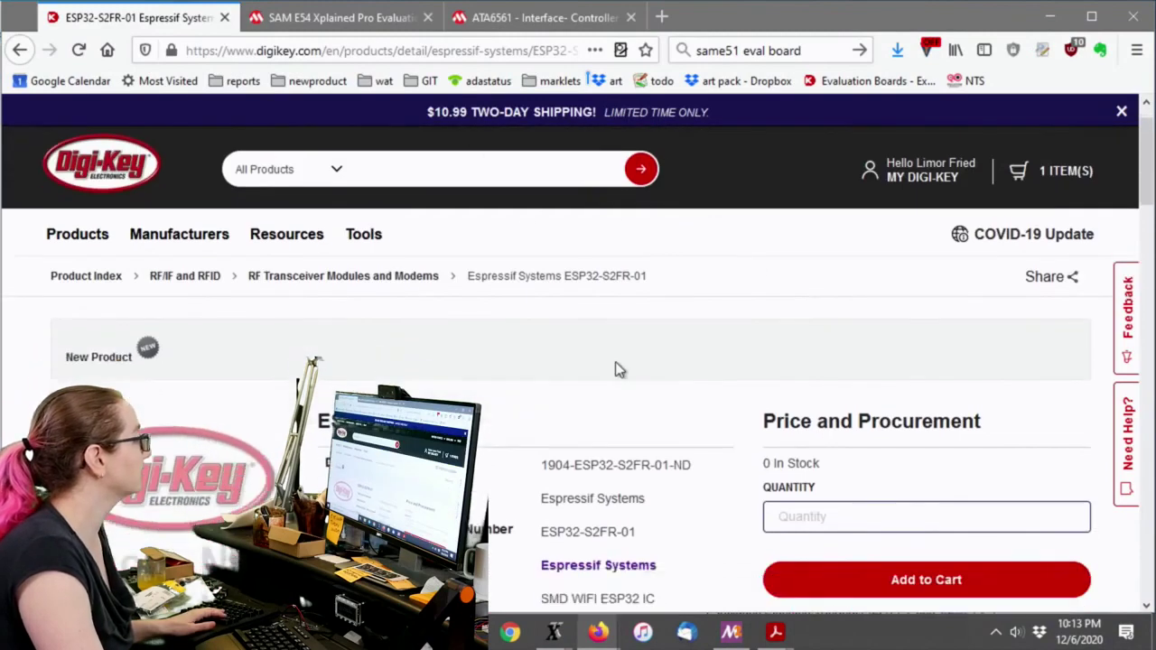
{"action": "scroll", "coordinate": [619, 368], "scroll_direction": "down", "scroll_amount": 3}
{"action": "left_click_drag", "start_coordinate": [468, 192], "coordinate": [305, 190]}
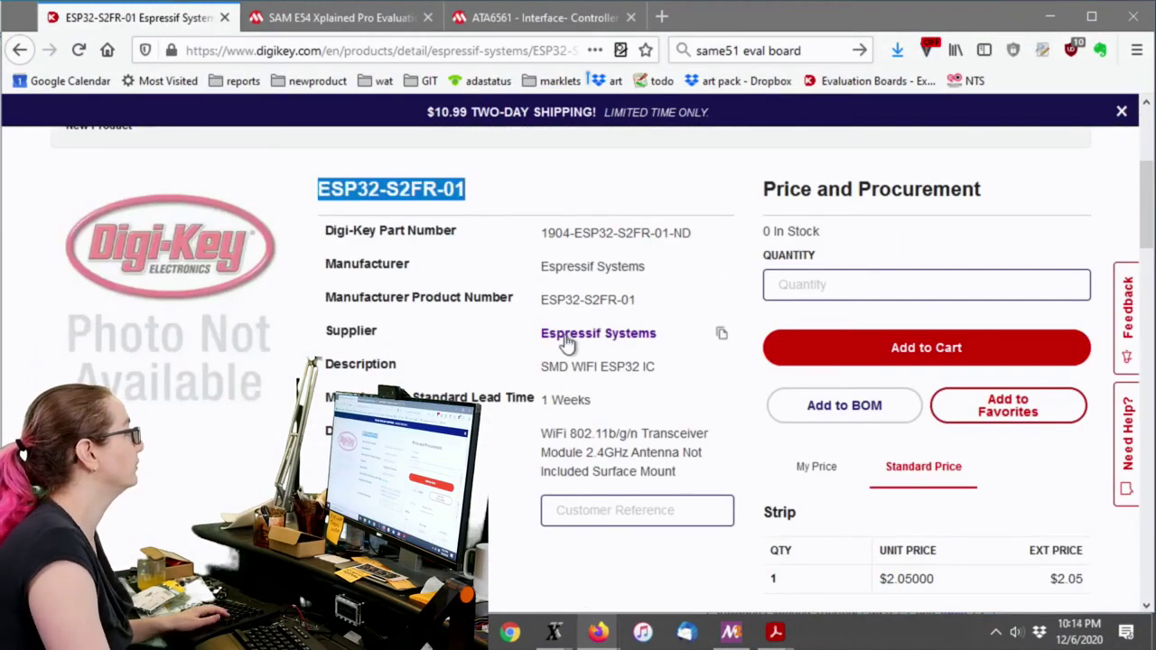
{"action": "scroll", "coordinate": [546, 397], "scroll_direction": "up", "scroll_amount": 1}
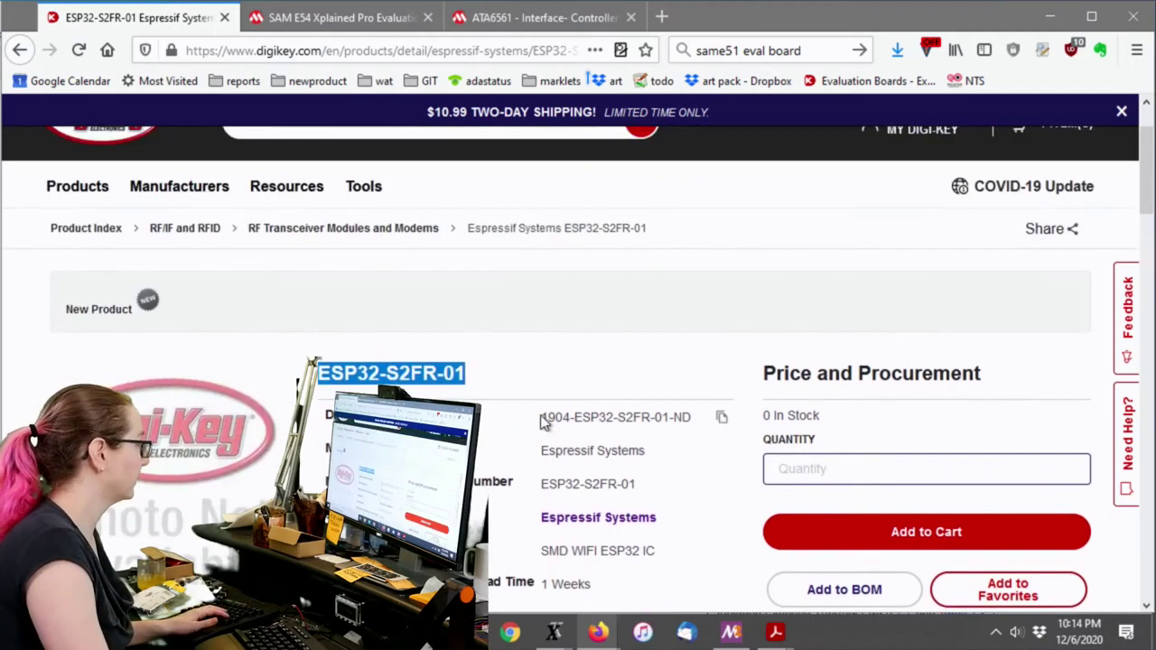
{"action": "scroll", "coordinate": [555, 337], "scroll_direction": "up", "scroll_amount": 2}
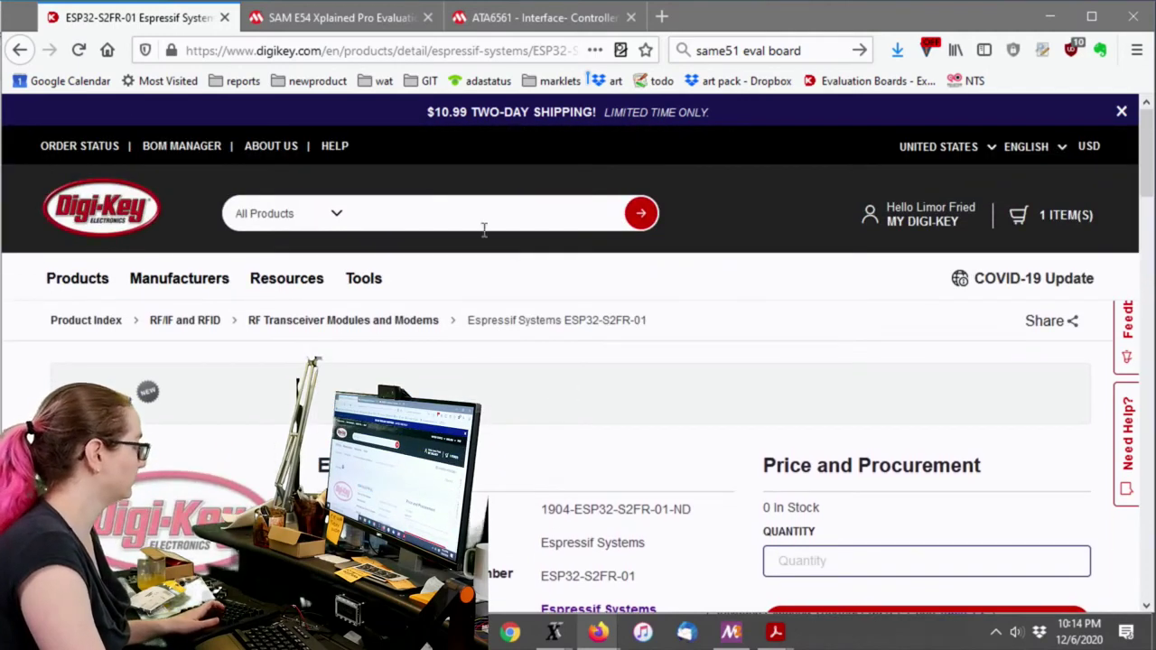
{"action": "left_click", "coordinate": [485, 229]}
{"action": "type", "text": "ATA6561"}
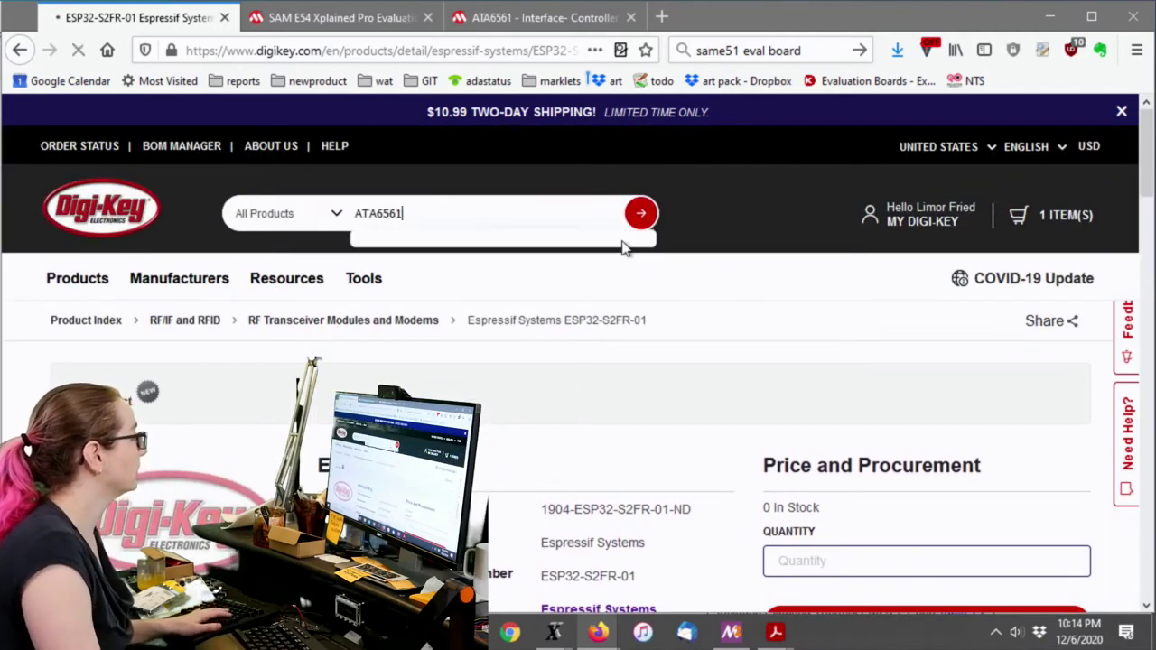
Open the Interface - Drivers, Receivers, Transceivers category from the ATA6561 search results.
{"action": "scroll", "coordinate": [808, 317], "scroll_direction": "down", "scroll_amount": 2}
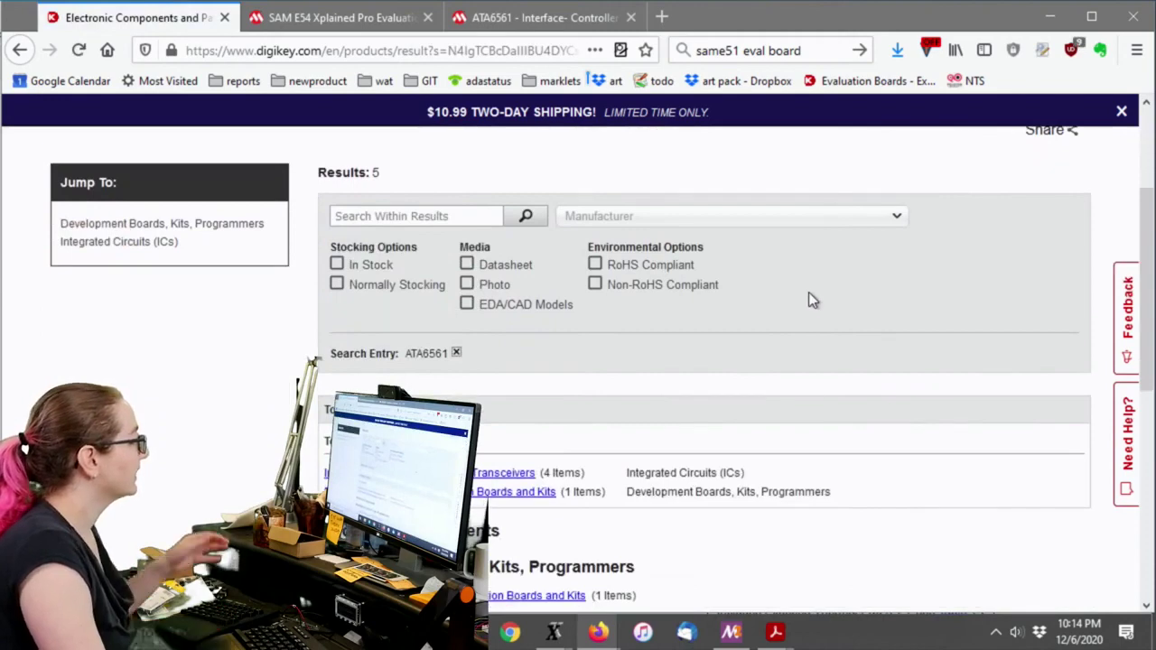
{"action": "scroll", "coordinate": [809, 300], "scroll_direction": "down", "scroll_amount": 1}
{"action": "left_click", "coordinate": [529, 382]}
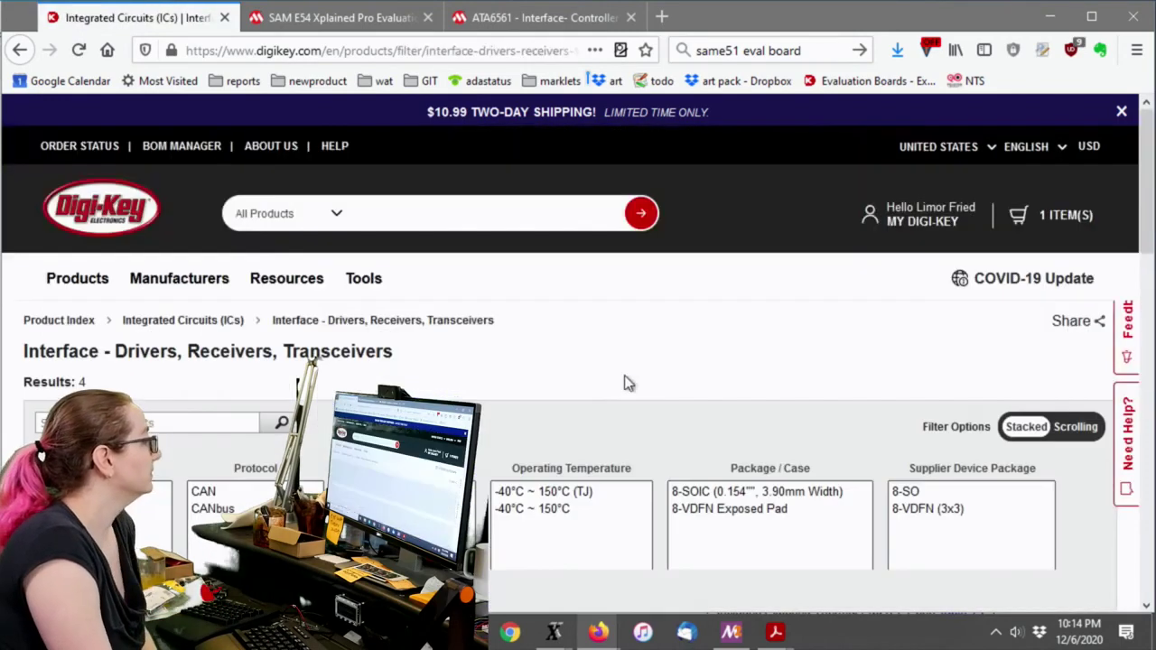
Review the ATA6561 variants in the results table and highlight the 8VDFN package in the ATA6561-GBQW-N description.
{"action": "scroll", "coordinate": [776, 353], "scroll_direction": "down", "scroll_amount": 3}
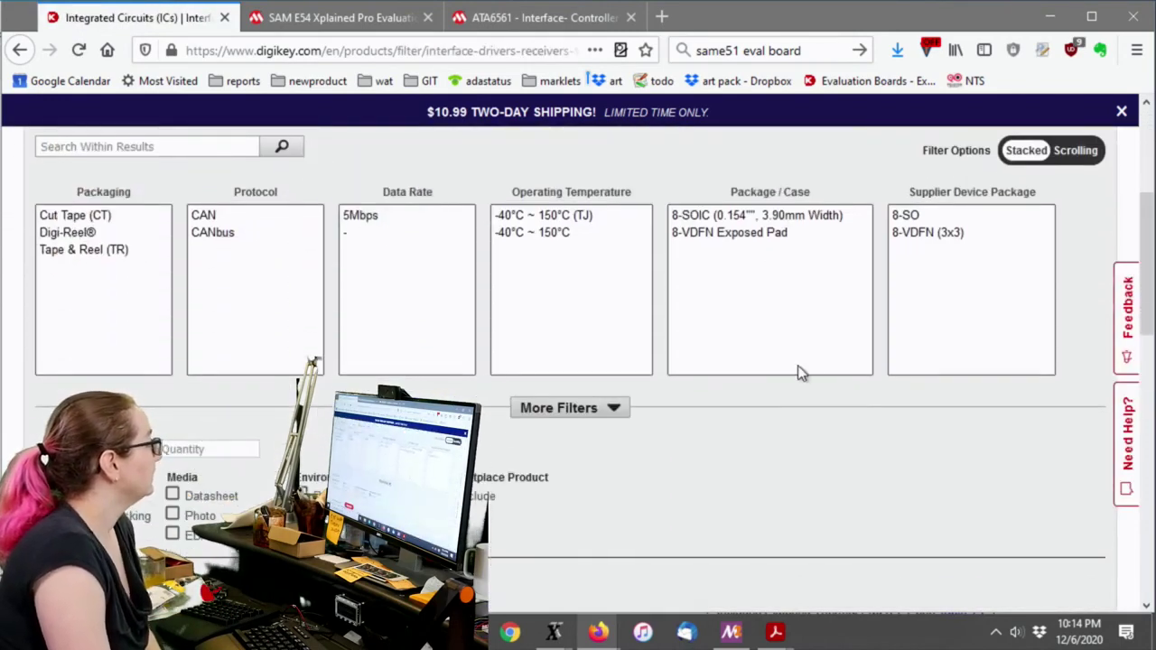
{"action": "scroll", "coordinate": [809, 375], "scroll_direction": "down", "scroll_amount": 5}
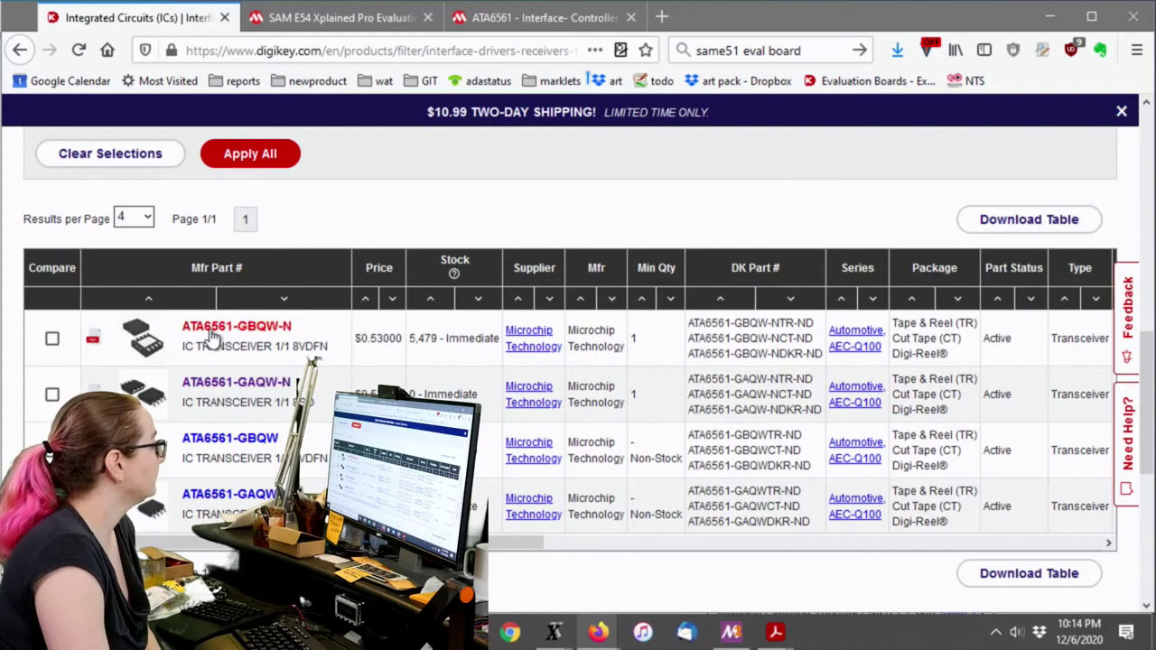
{"action": "scroll", "coordinate": [391, 376], "scroll_direction": "down", "scroll_amount": 1}
{"action": "scroll", "coordinate": [391, 376], "scroll_direction": "down", "scroll_amount": 1}
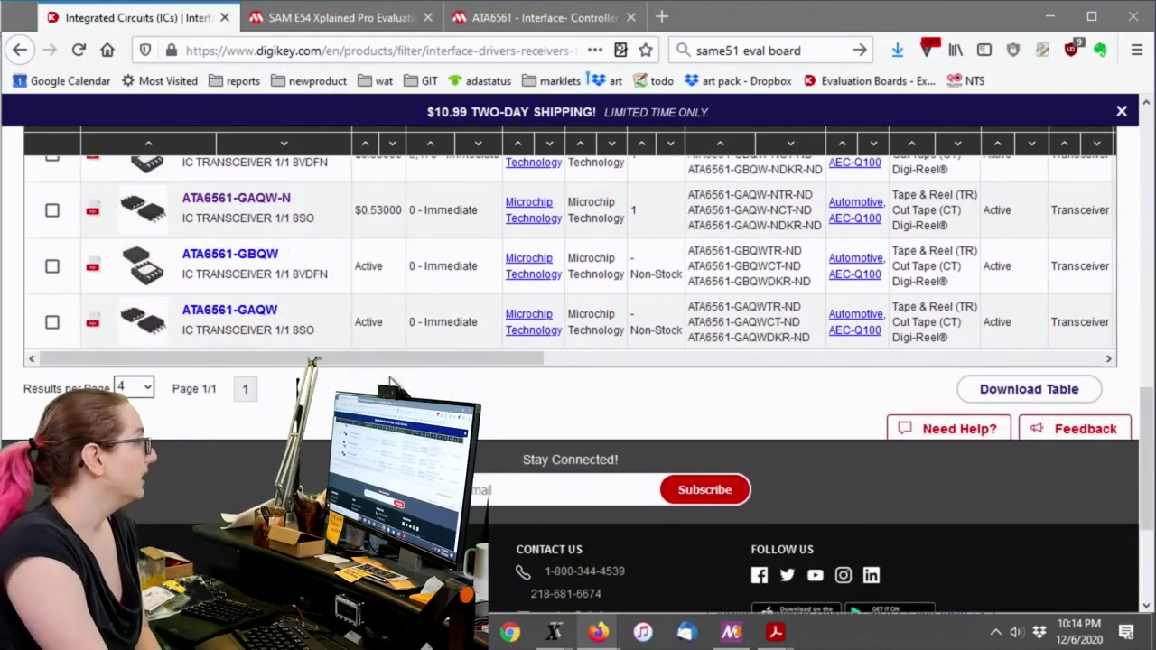
{"action": "scroll", "coordinate": [391, 378], "scroll_direction": "up", "scroll_amount": 1}
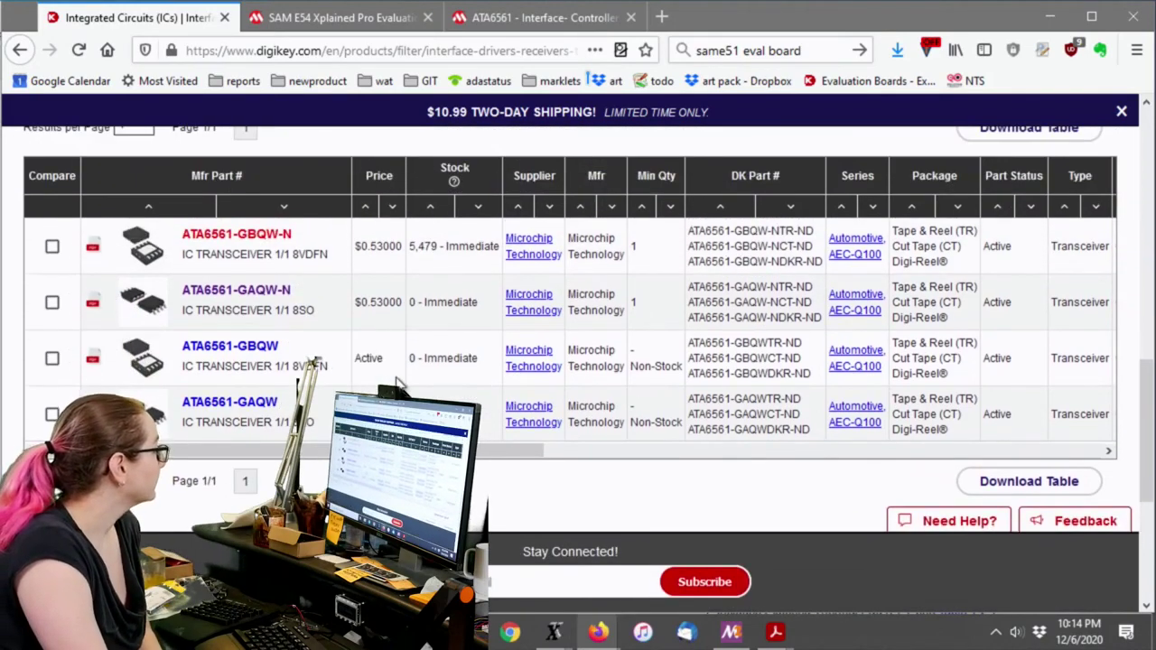
{"action": "left_click_drag", "start_coordinate": [329, 254], "coordinate": [291, 257]}
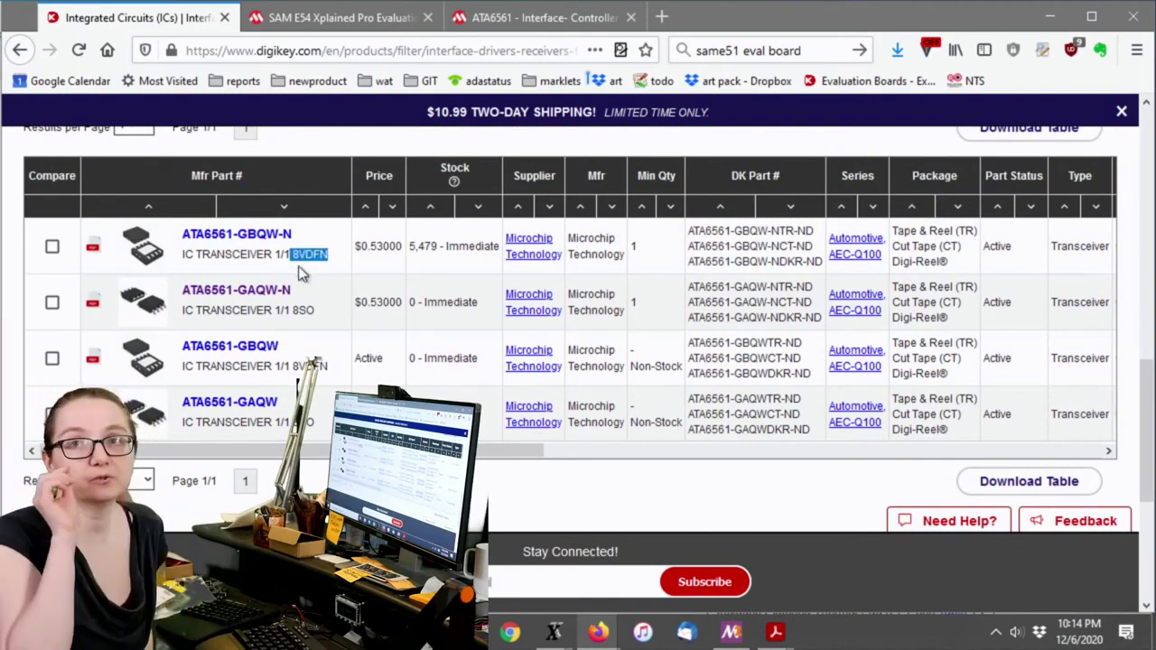
Open the ATA6561-GAQW-N product page and highlight its stock status and manufacturer standard lead time.
{"action": "mouse_move", "coordinate": [136, 237]}
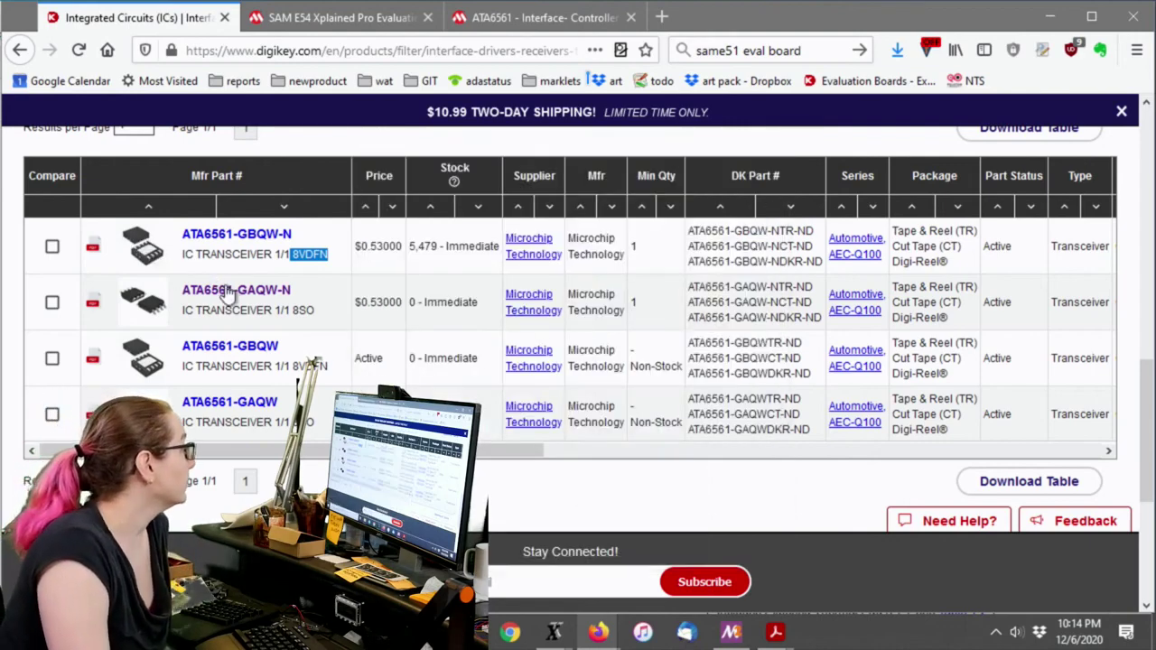
{"action": "left_click", "coordinate": [233, 294]}
{"action": "scroll", "coordinate": [826, 316], "scroll_direction": "down", "scroll_amount": 2}
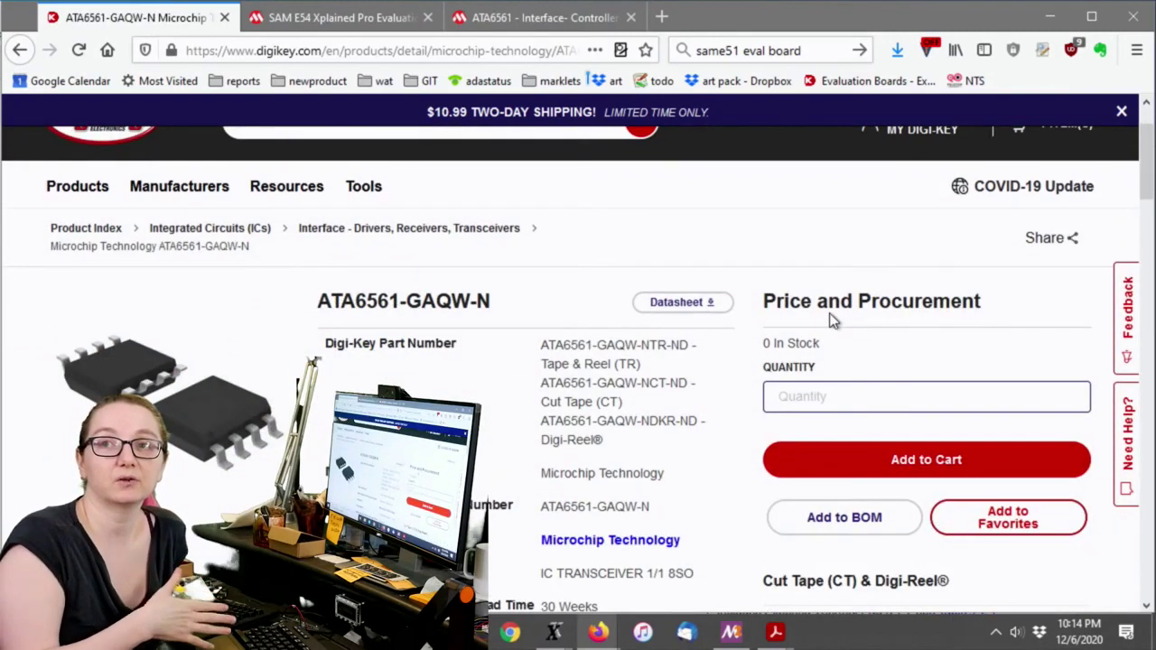
{"action": "scroll", "coordinate": [800, 256], "scroll_direction": "down", "scroll_amount": 2}
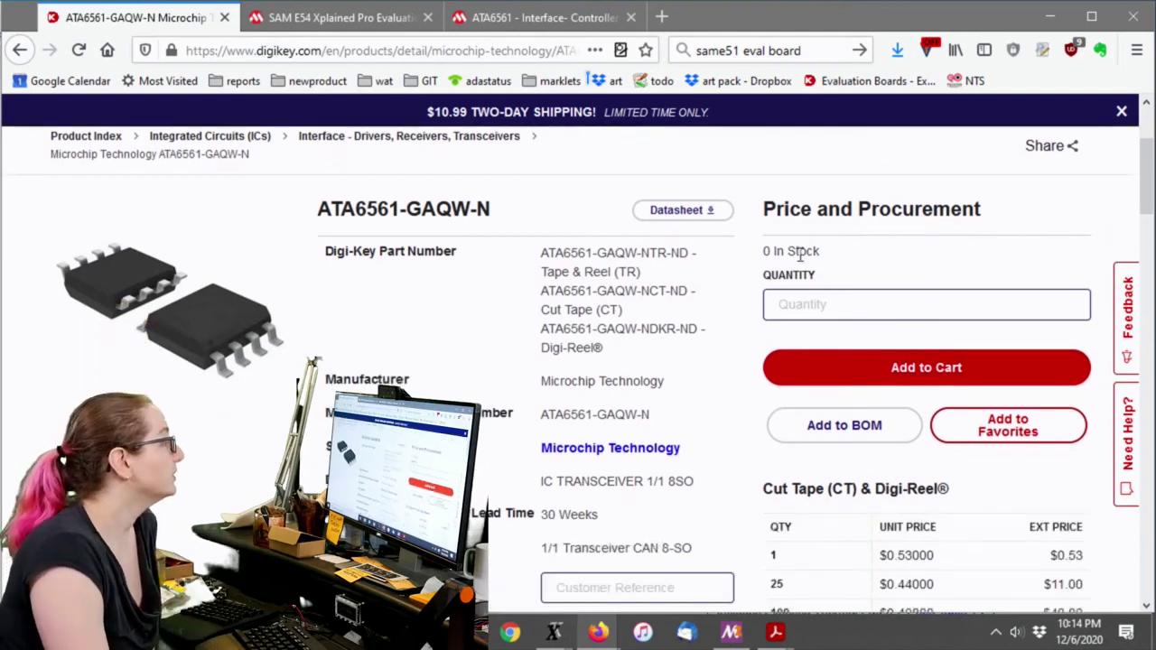
{"action": "left_click_drag", "start_coordinate": [764, 250], "coordinate": [837, 254]}
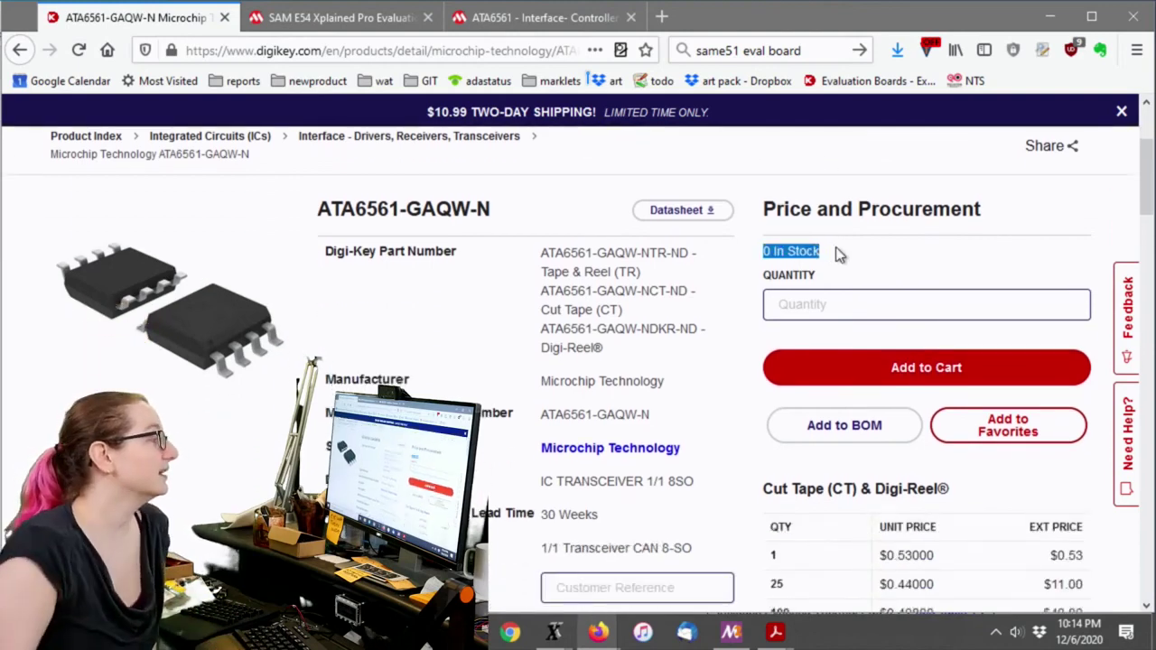
{"action": "scroll", "coordinate": [840, 249], "scroll_direction": "down", "scroll_amount": 2}
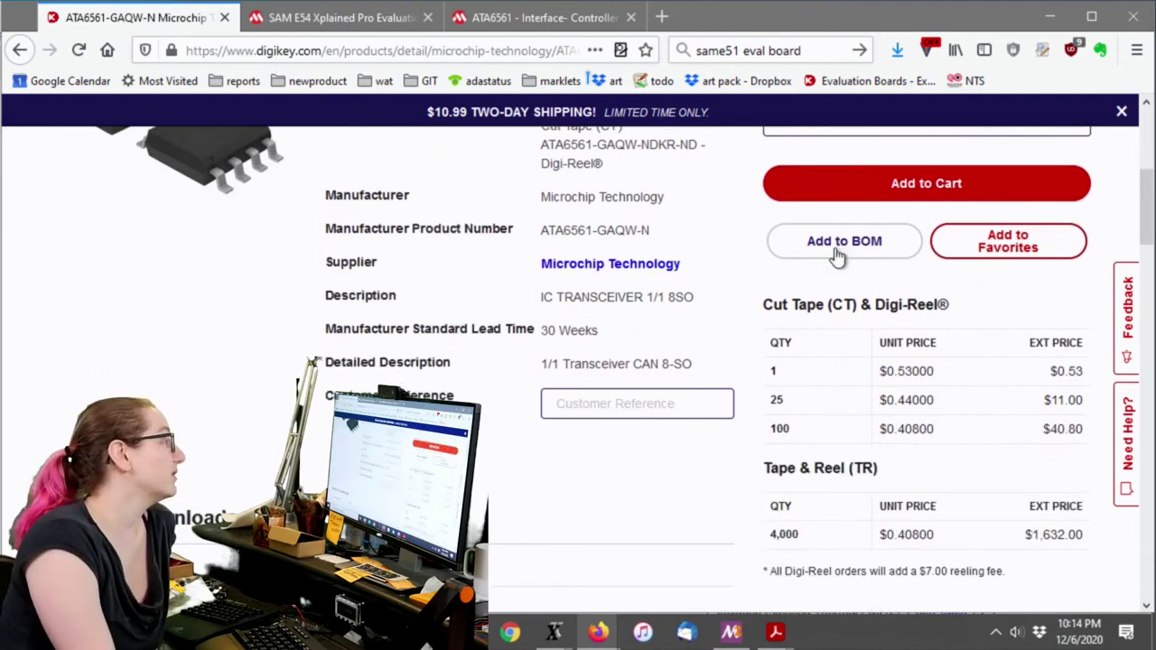
{"action": "left_click_drag", "start_coordinate": [600, 331], "coordinate": [330, 334]}
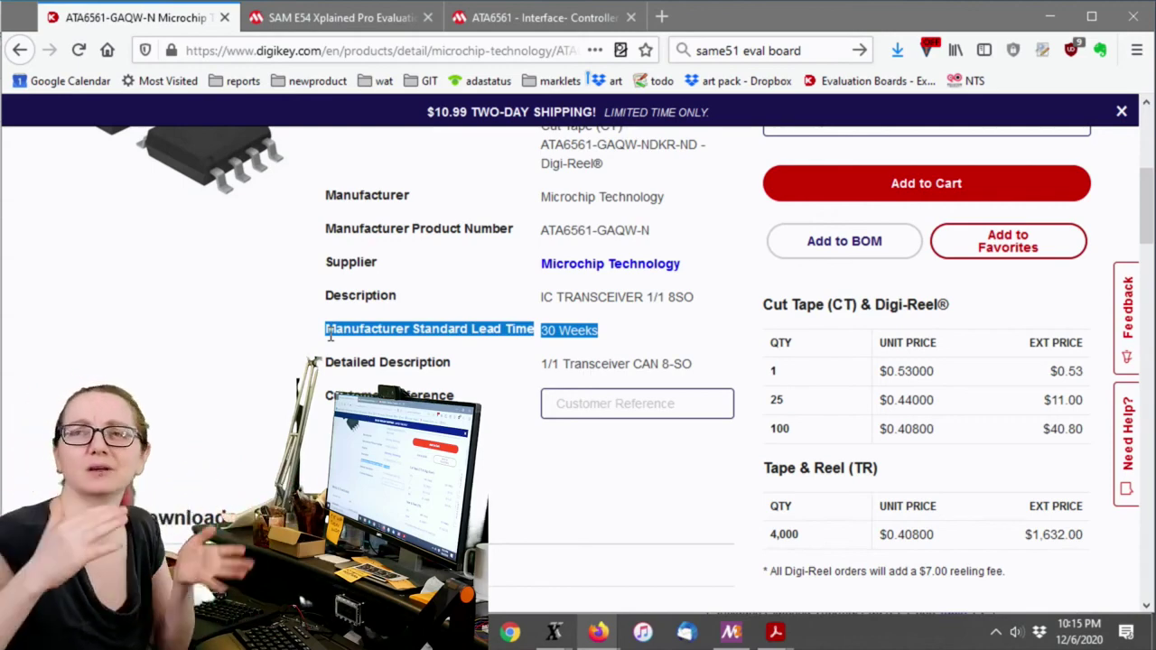
Add 100 pieces of the ATA6561-GAQW-N in cut tape to the cart.
{"action": "scroll", "coordinate": [452, 384], "scroll_direction": "up", "scroll_amount": 3}
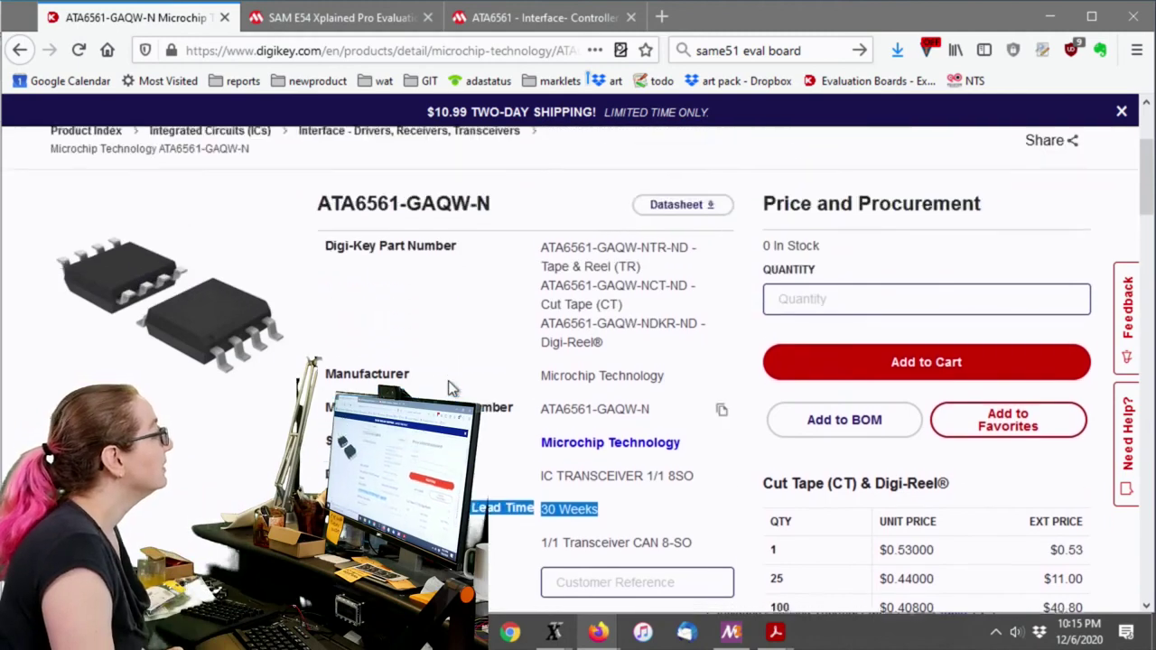
{"action": "left_click", "coordinate": [817, 304]}
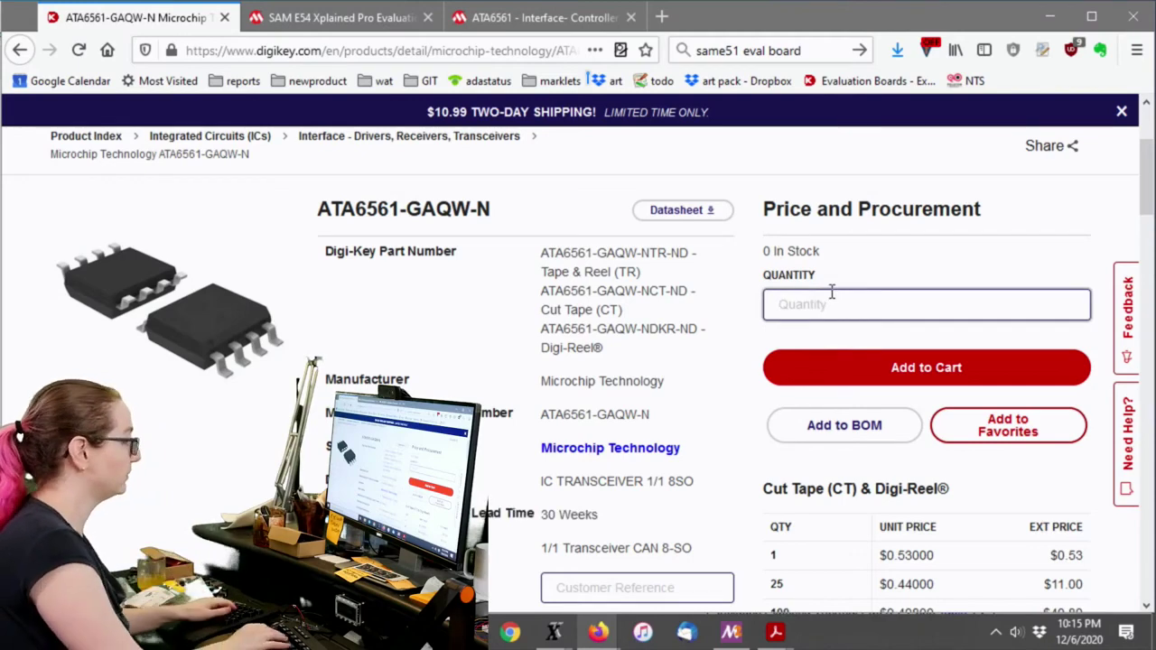
{"action": "type", "text": "100"}
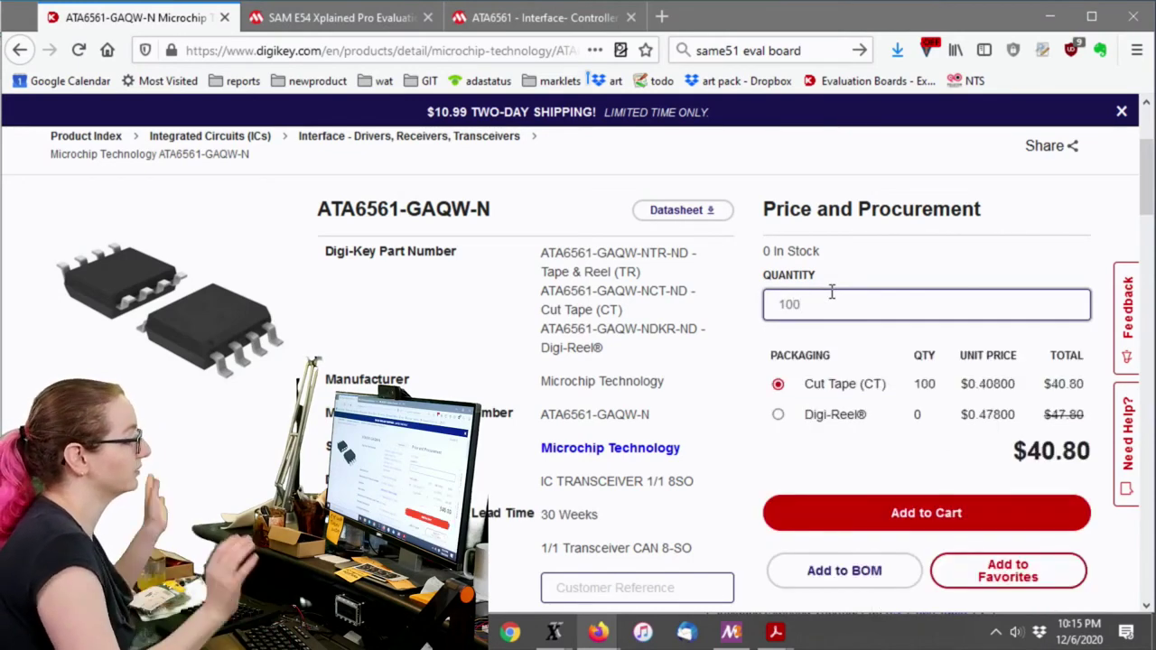
{"action": "left_click", "coordinate": [958, 515]}
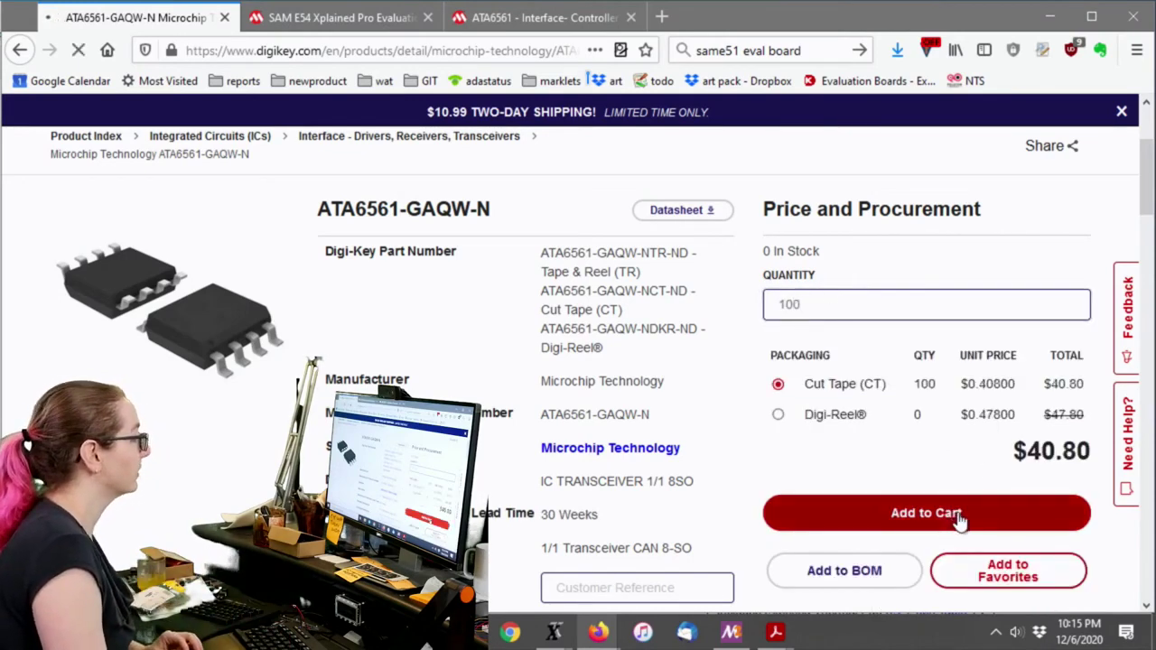
Set the first ATA6561-GAQW-N cart line to a quantity of 100 and delete the duplicate line item.
{"action": "scroll", "coordinate": [749, 379], "scroll_direction": "down", "scroll_amount": 3}
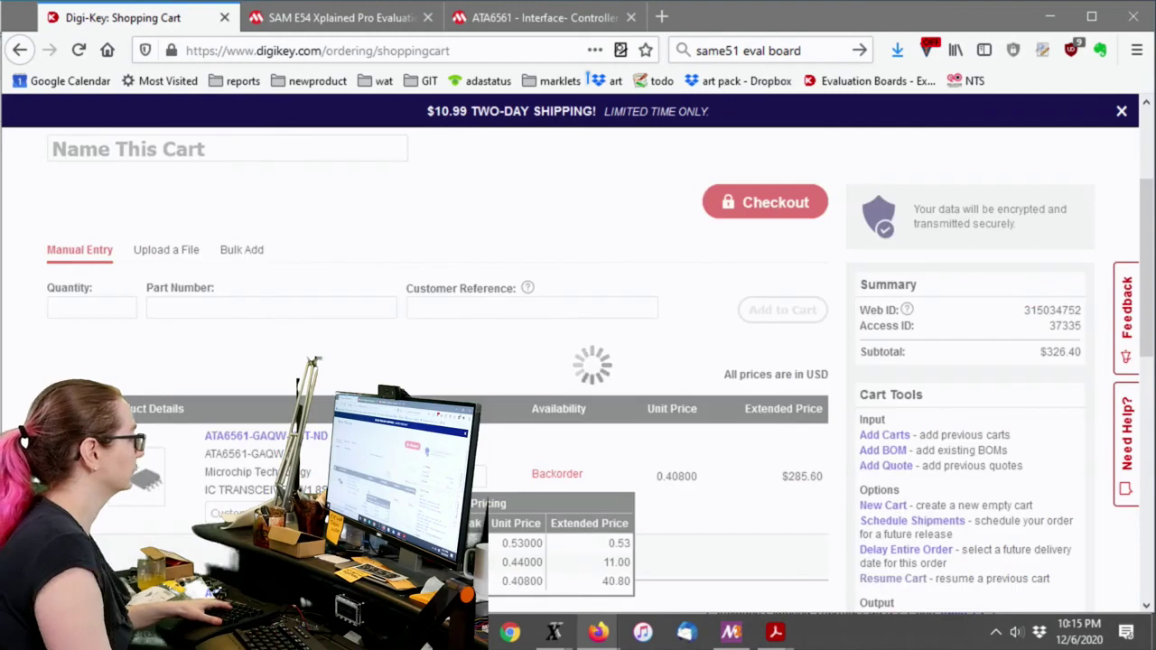
{"action": "scroll", "coordinate": [638, 346], "scroll_direction": "down", "scroll_amount": 4}
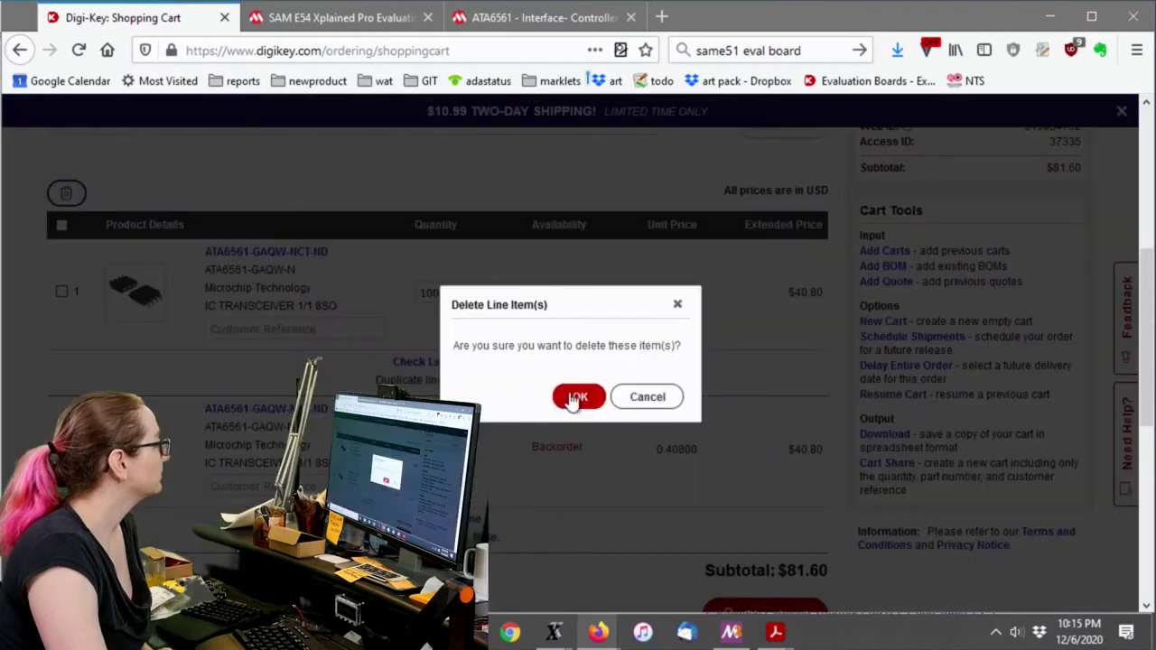
{"action": "left_click", "coordinate": [569, 398]}
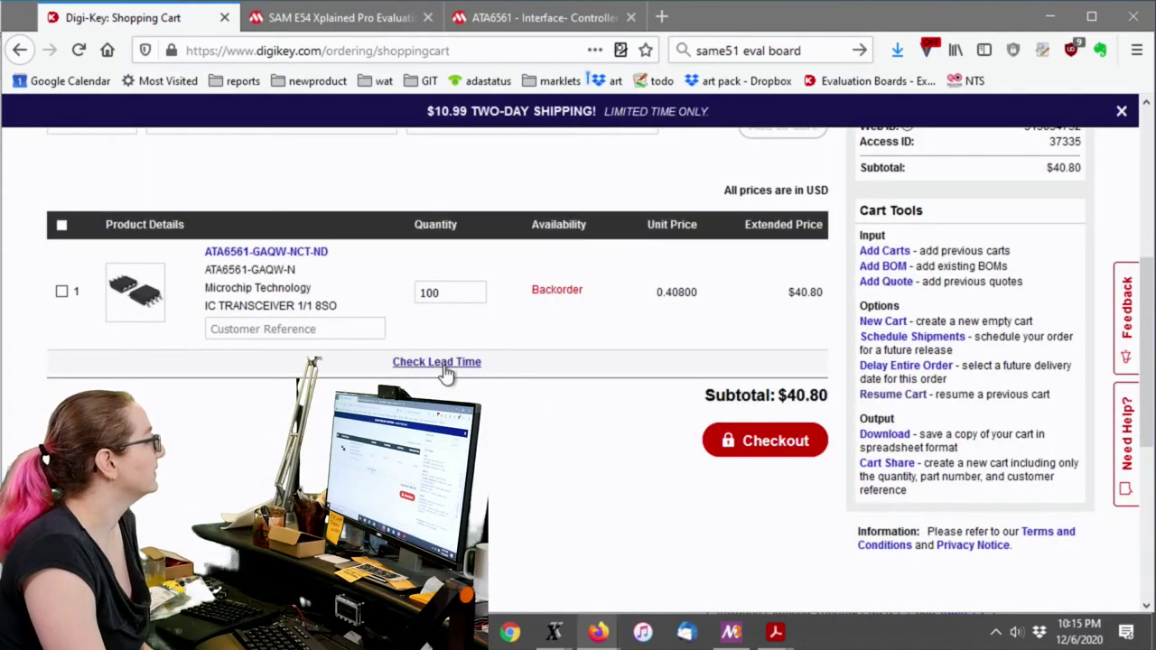
Check the lead time for the backordered cart item and highlight its ship date estimate.
{"action": "scroll", "coordinate": [446, 374], "scroll_direction": "down", "scroll_amount": 2}
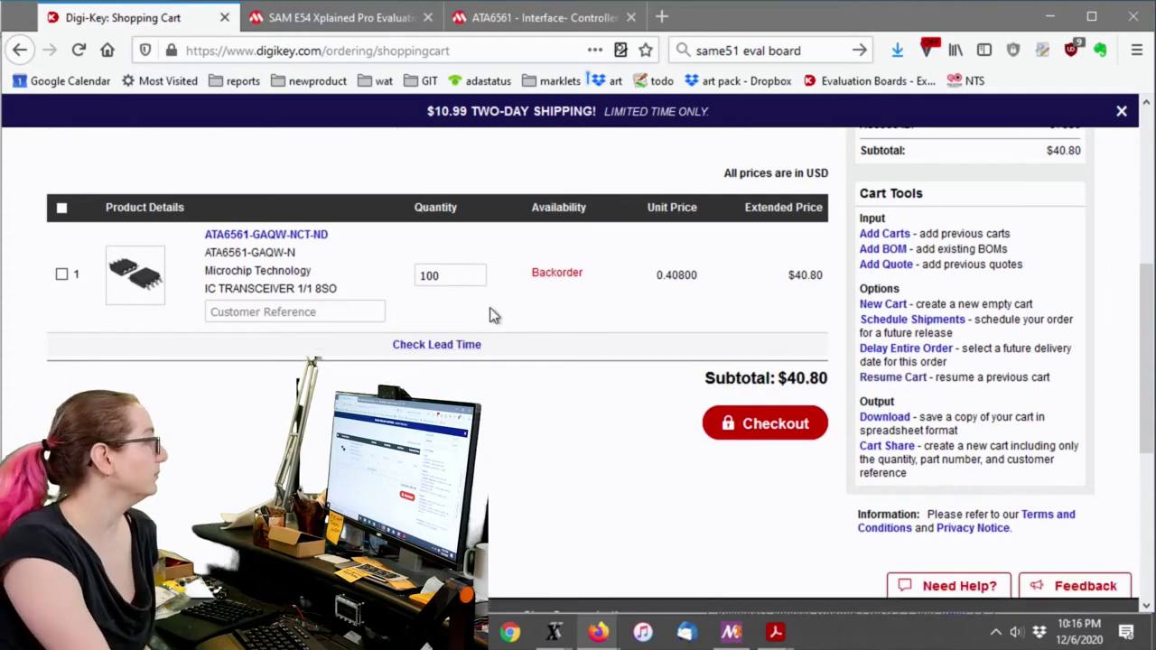
{"action": "left_click", "coordinate": [464, 267]}
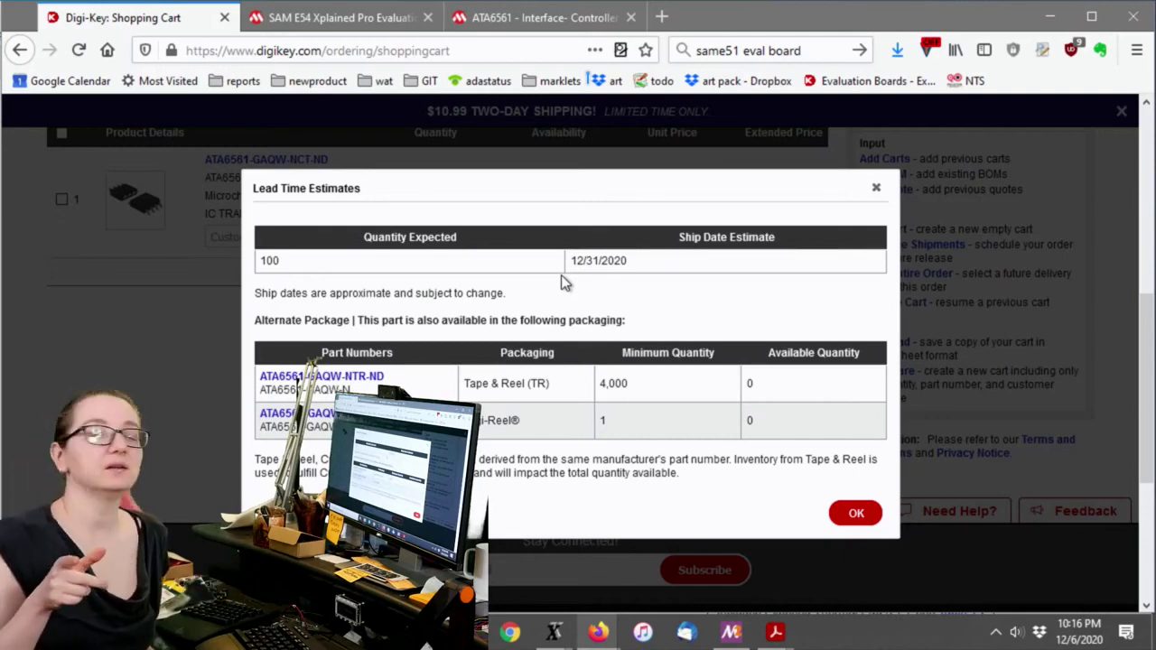
{"action": "left_click_drag", "start_coordinate": [632, 262], "coordinate": [571, 257]}
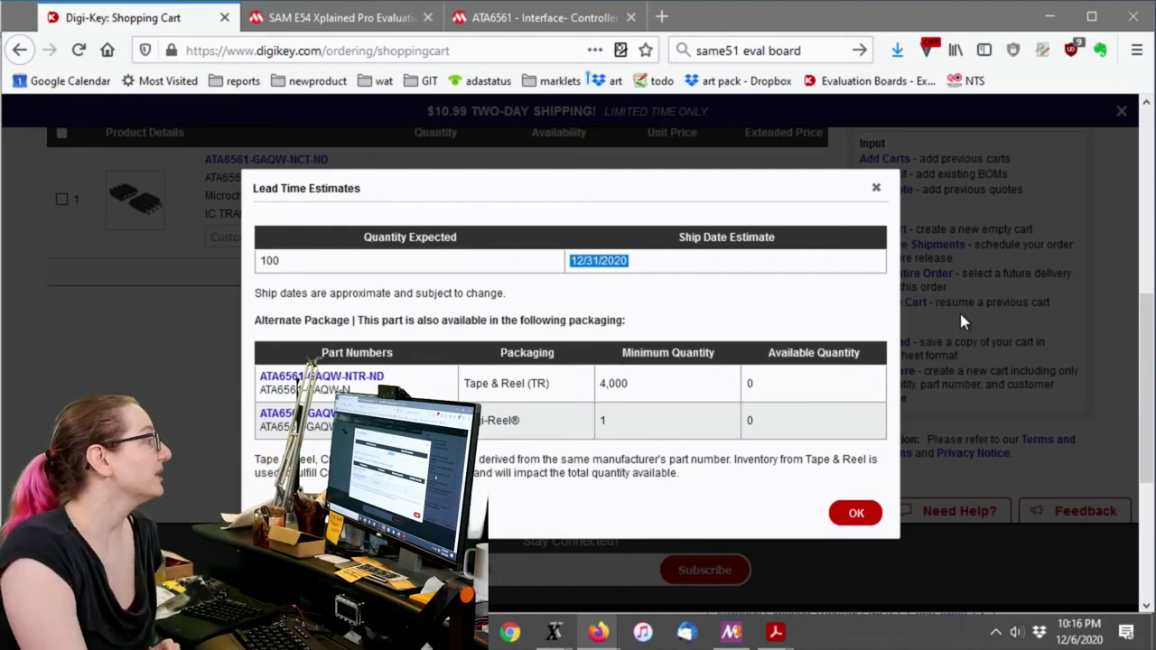
{"action": "left_click", "coordinate": [875, 189]}
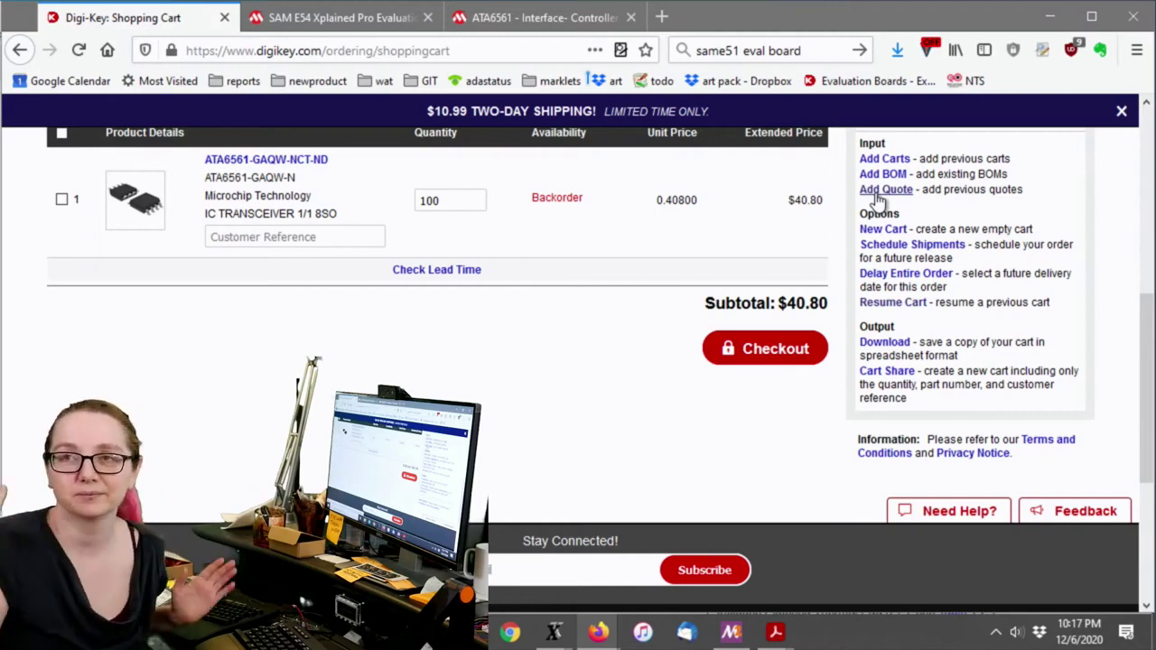
Reopen the ATA6561-GAQW-N product page from the cart and select the Active part status in its product attributes.
{"action": "scroll", "coordinate": [406, 368], "scroll_direction": "up", "scroll_amount": 2}
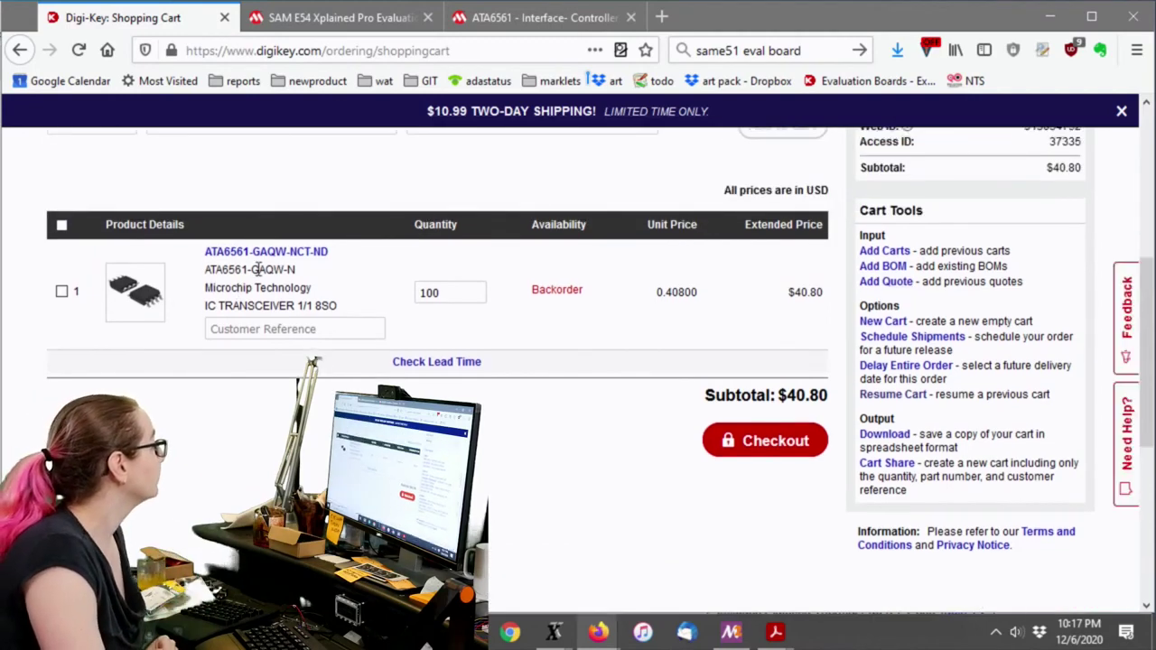
{"action": "left_click", "coordinate": [264, 253]}
{"action": "scroll", "coordinate": [594, 260], "scroll_direction": "down", "scroll_amount": 4}
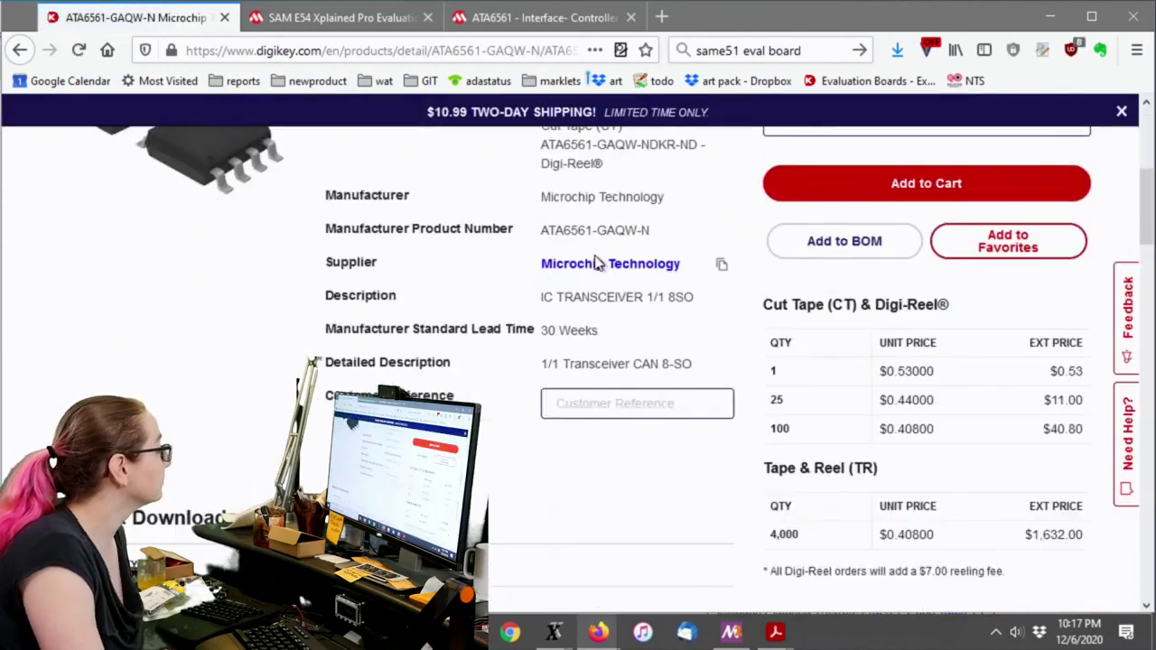
{"action": "scroll", "coordinate": [645, 267], "scroll_direction": "down", "scroll_amount": 10}
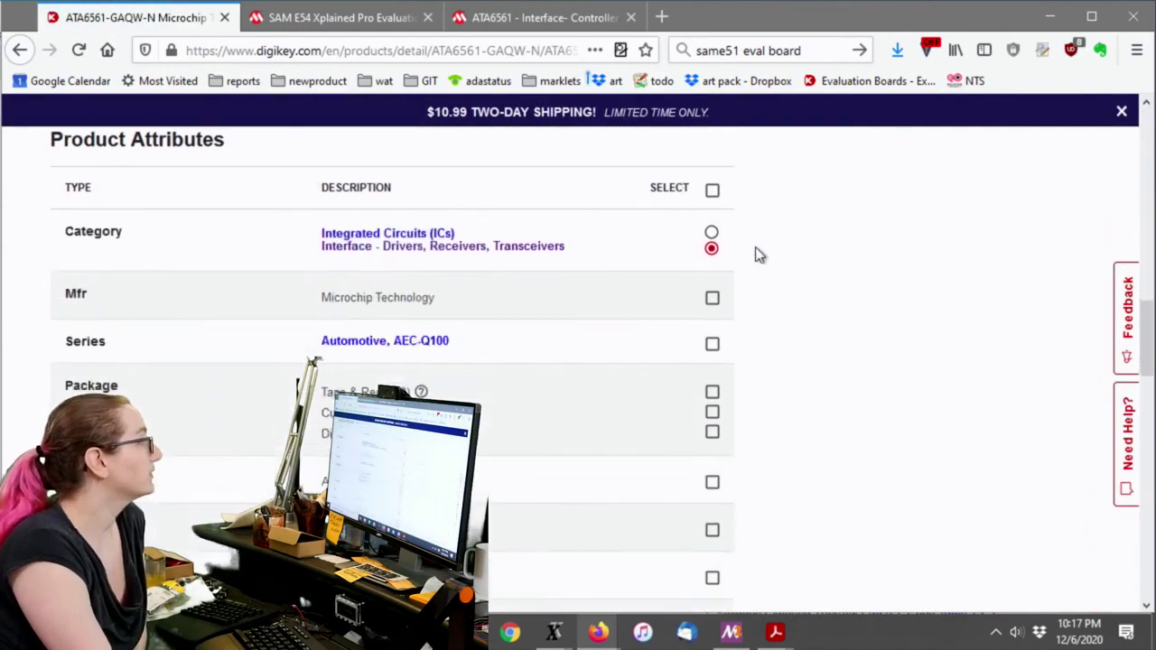
{"action": "scroll", "coordinate": [847, 292], "scroll_direction": "down", "scroll_amount": 2}
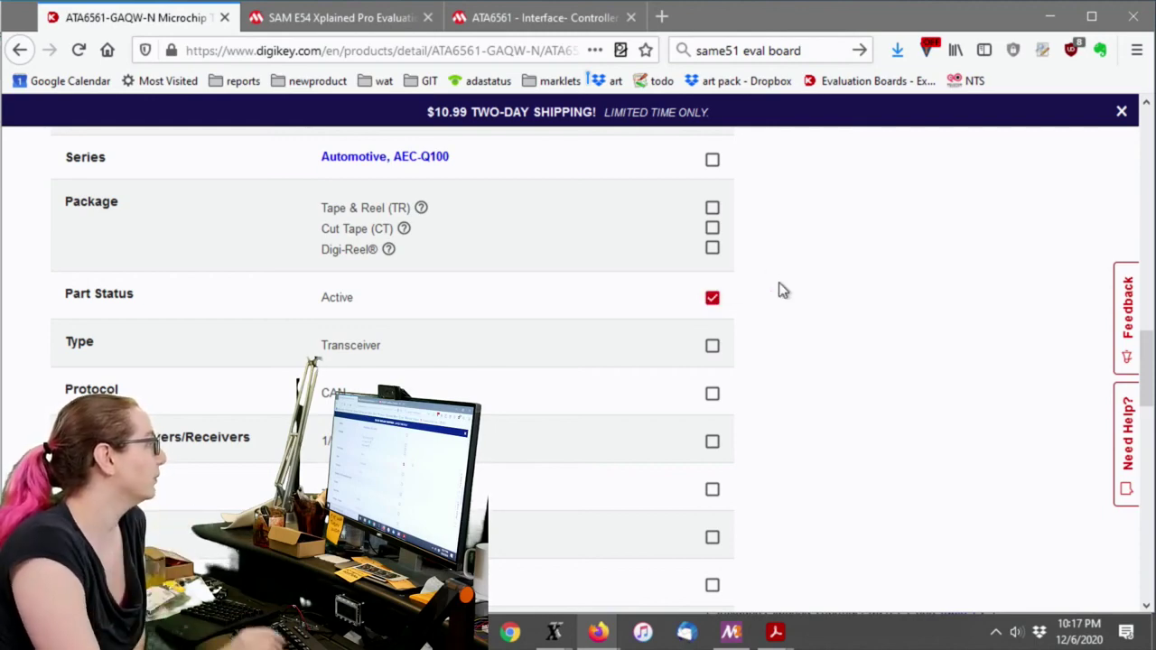
Select the Transceiver type, CAN protocol and 1/1 drivers/receivers attributes for finding similar parts.
{"action": "scroll", "coordinate": [787, 250], "scroll_direction": "down", "scroll_amount": 2}
{"action": "left_click", "coordinate": [712, 254]}
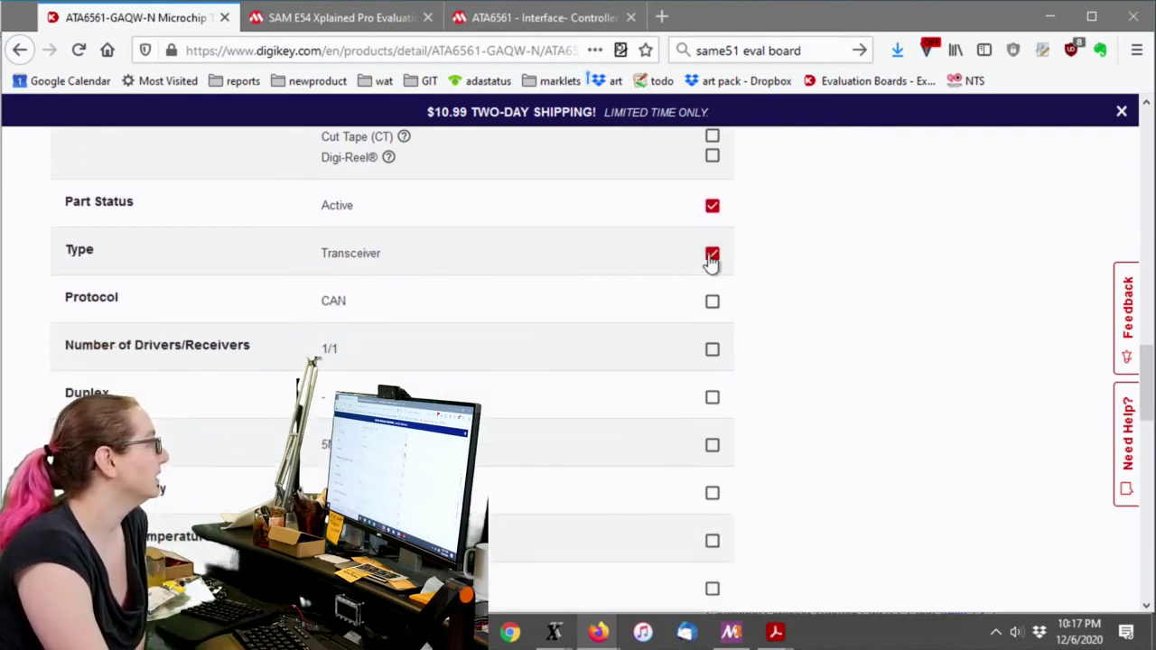
{"action": "left_click", "coordinate": [713, 302]}
{"action": "scroll", "coordinate": [713, 271], "scroll_direction": "down", "scroll_amount": 4}
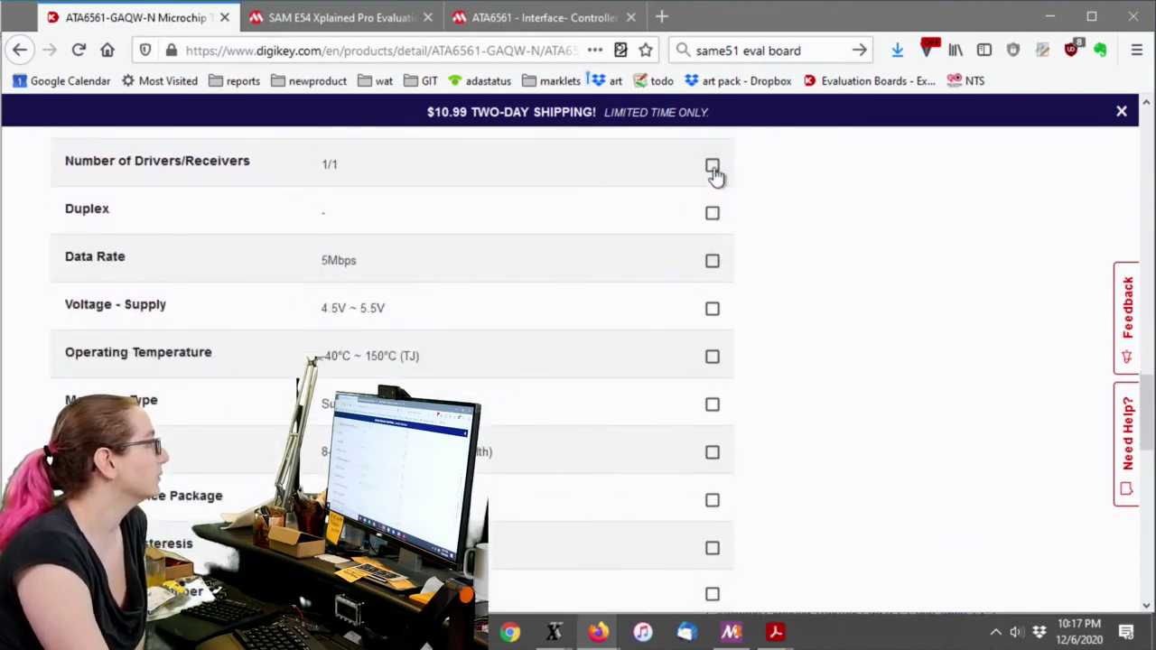
{"action": "left_click", "coordinate": [713, 165]}
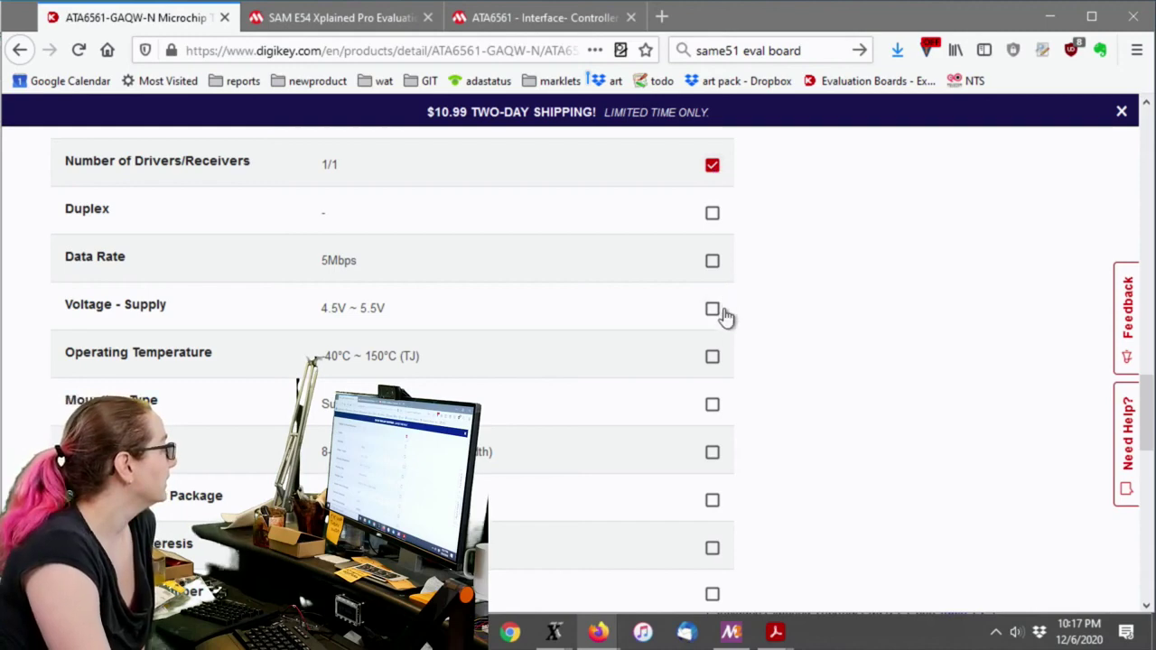
Add the 8-SOIC package/case to the selected attributes and list the similar parts.
{"action": "scroll", "coordinate": [479, 312], "scroll_direction": "down", "scroll_amount": 2}
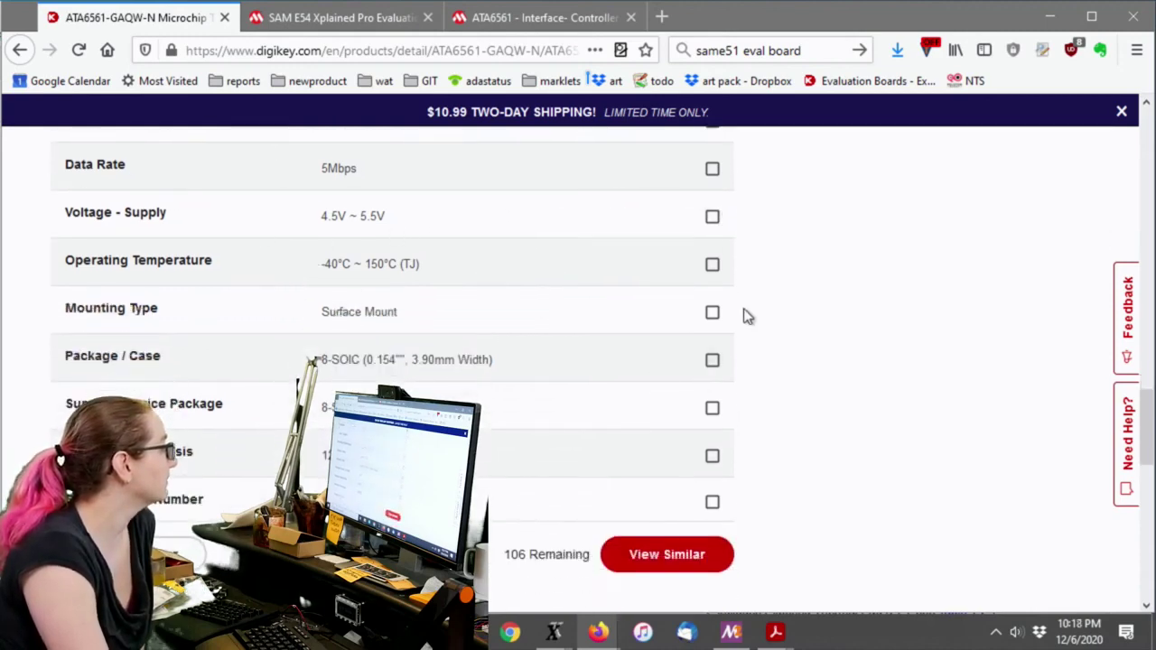
{"action": "scroll", "coordinate": [735, 307], "scroll_direction": "down", "scroll_amount": 2}
{"action": "left_click", "coordinate": [713, 269]}
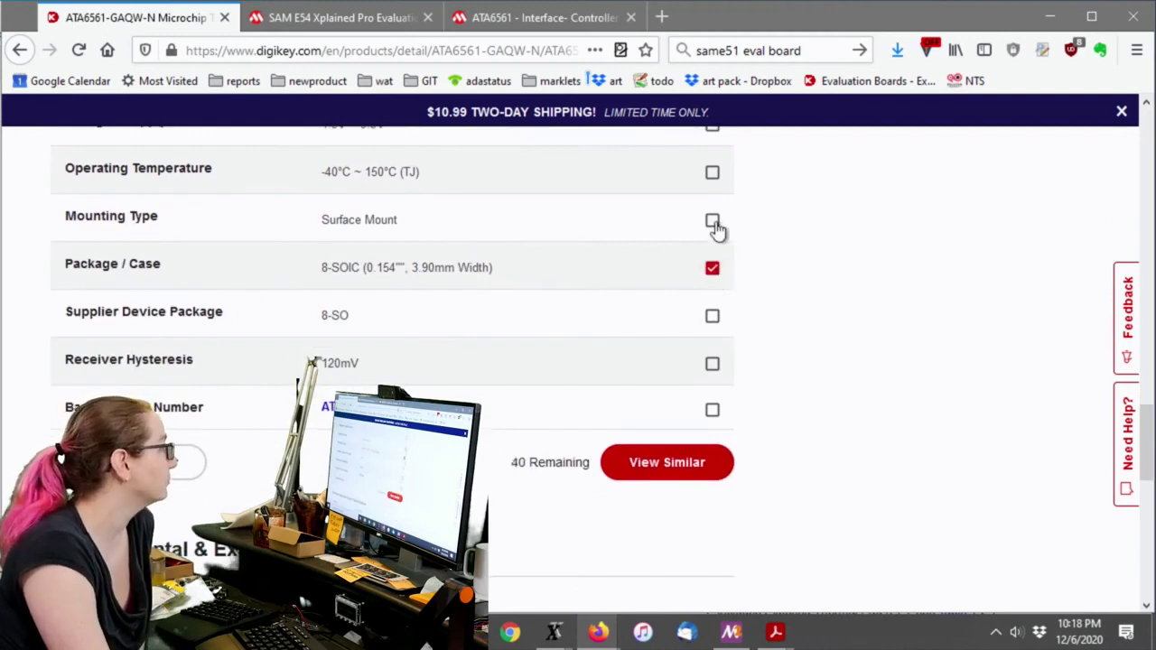
{"action": "left_click", "coordinate": [700, 465]}
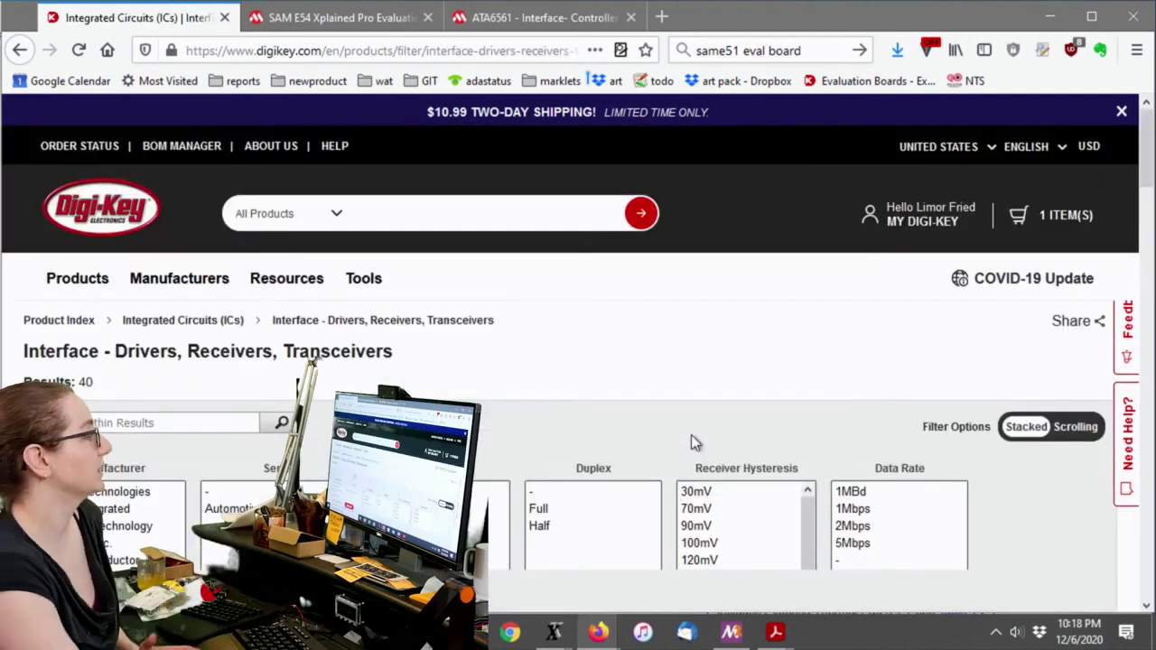
Filter the similar transceivers by a data rate of 5Mbps.
{"action": "scroll", "coordinate": [816, 375], "scroll_direction": "down", "scroll_amount": 3}
{"action": "scroll", "coordinate": [867, 371], "scroll_direction": "down", "scroll_amount": 2}
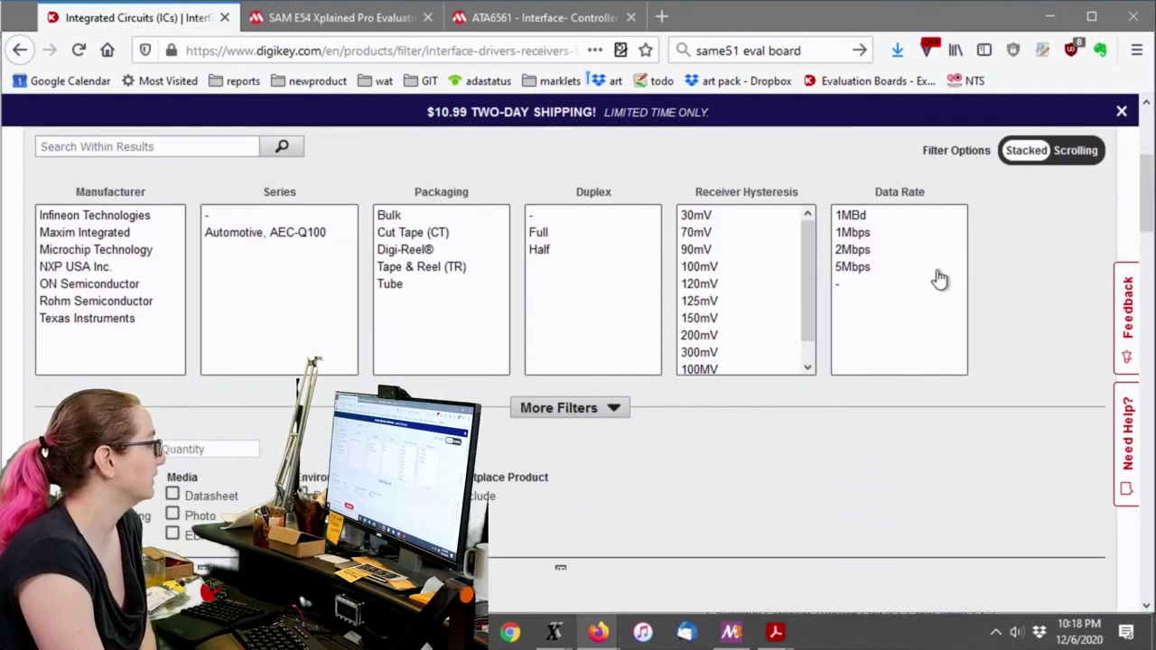
{"action": "left_click", "coordinate": [867, 269]}
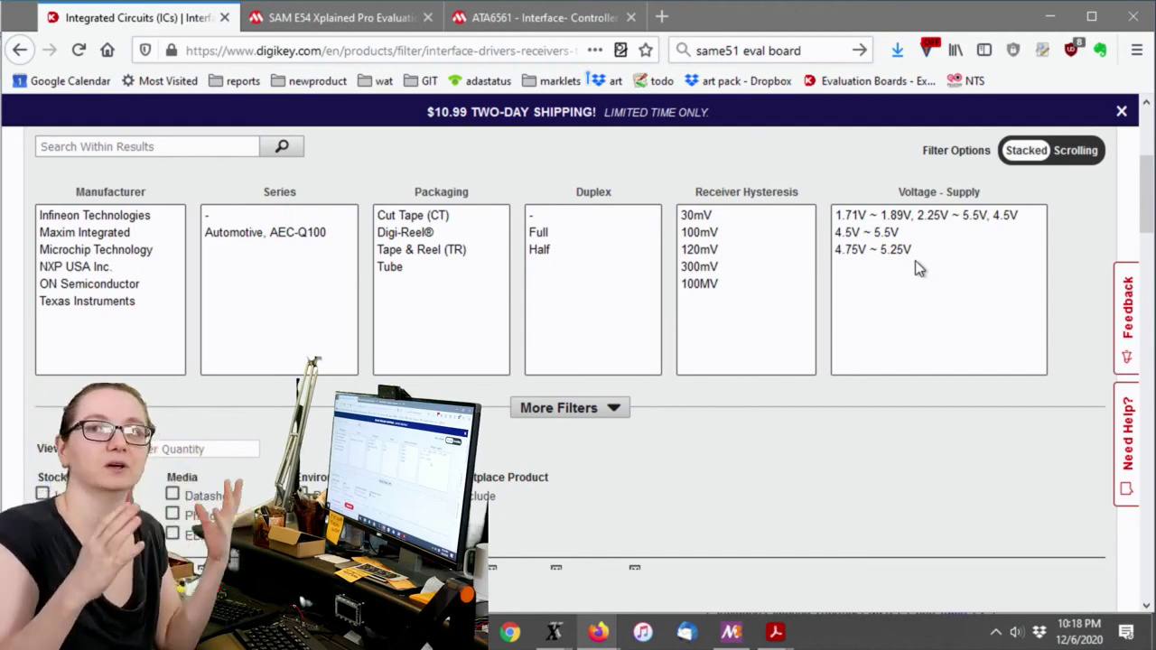
Limit the 5Mbps transceiver results to in-stock parts and review the listed CAN transceivers.
{"action": "scroll", "coordinate": [650, 381], "scroll_direction": "down", "scroll_amount": 3}
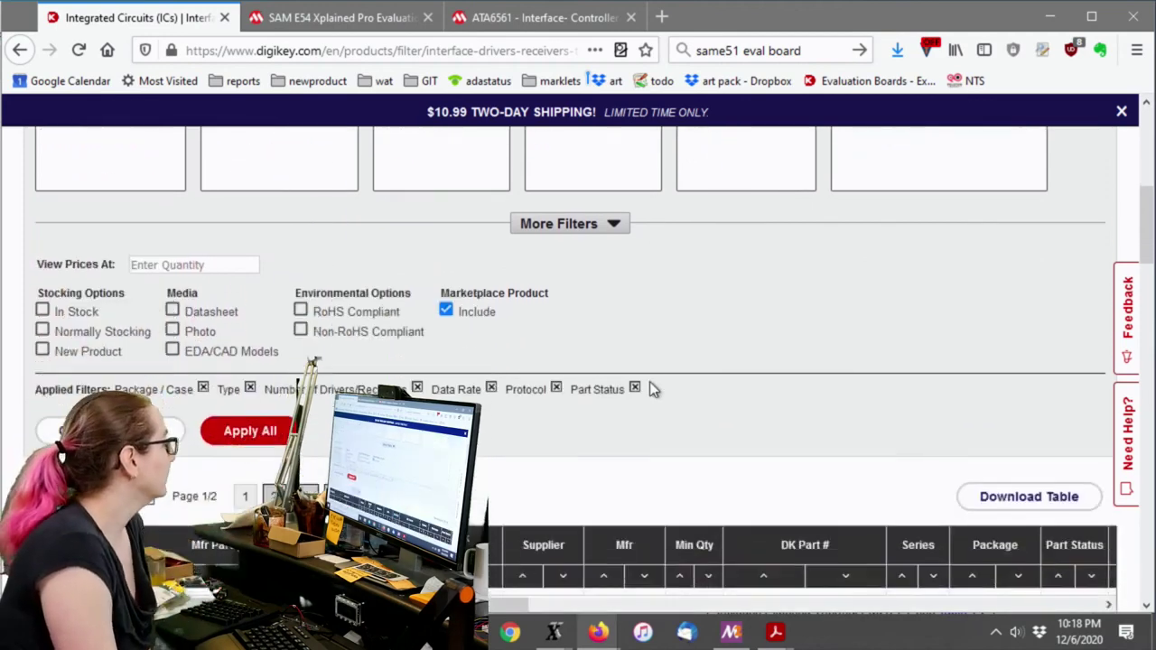
{"action": "scroll", "coordinate": [649, 381], "scroll_direction": "down", "scroll_amount": 3}
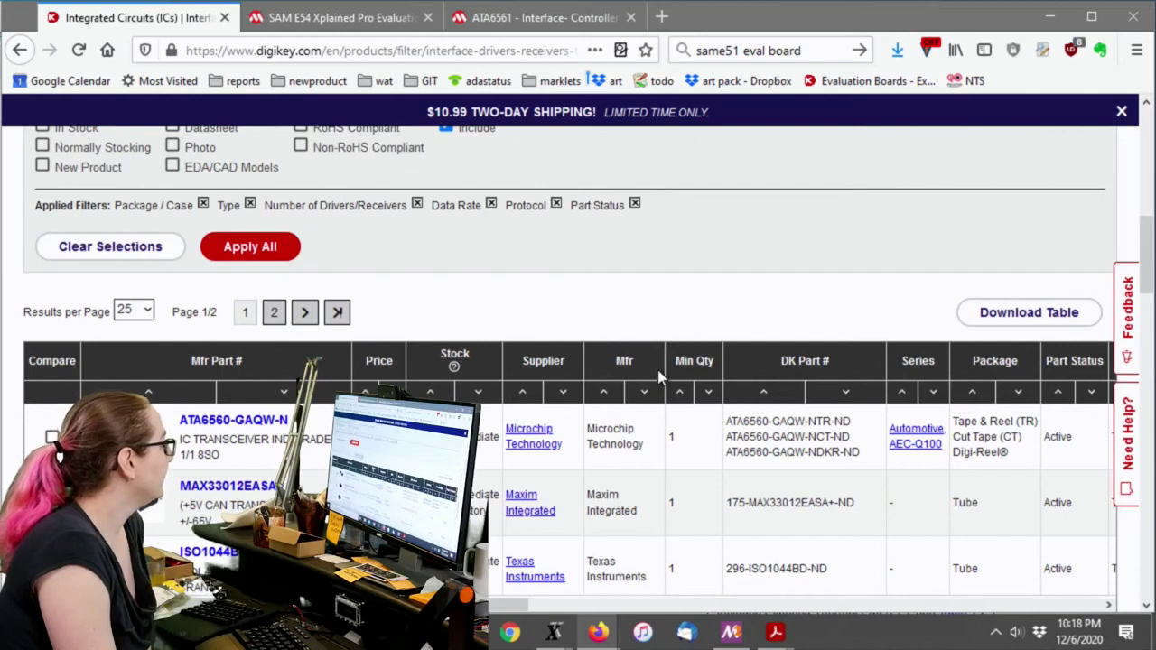
{"action": "scroll", "coordinate": [660, 376], "scroll_direction": "up", "scroll_amount": 1}
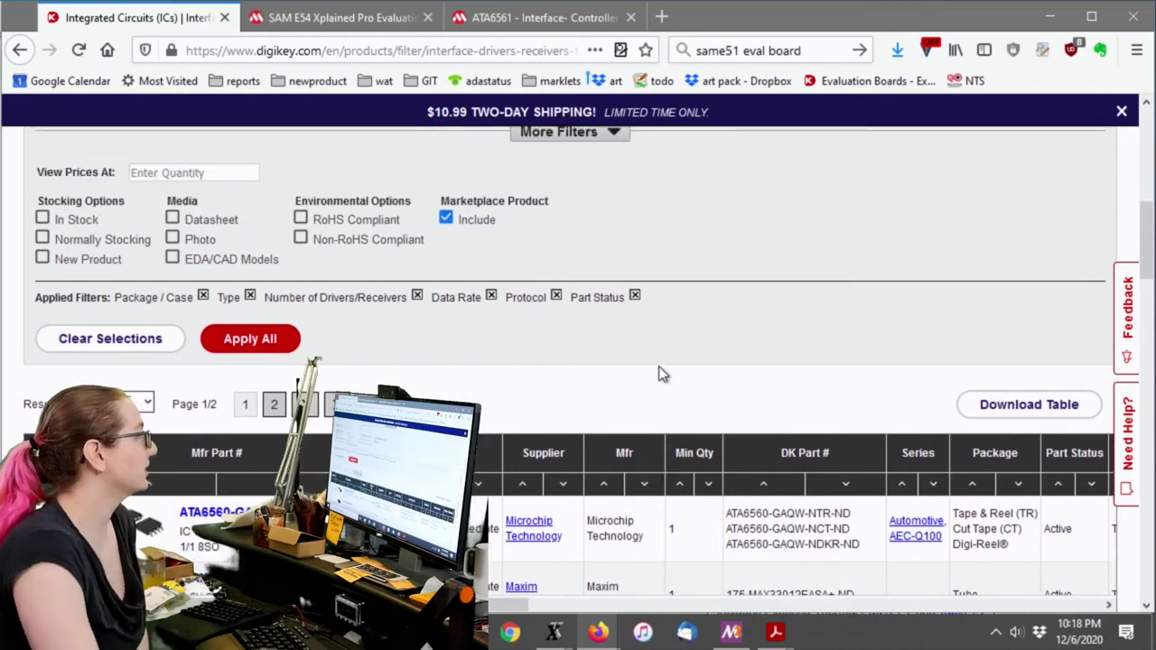
{"action": "left_click", "coordinate": [42, 219]}
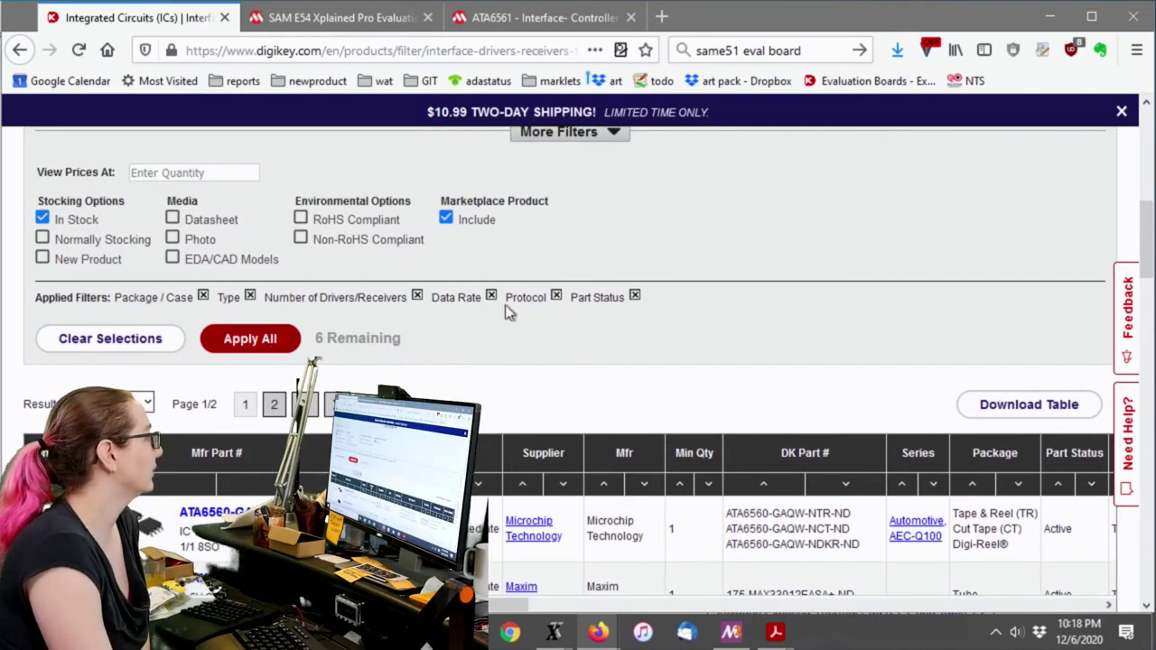
{"action": "scroll", "coordinate": [744, 253], "scroll_direction": "down", "scroll_amount": 5}
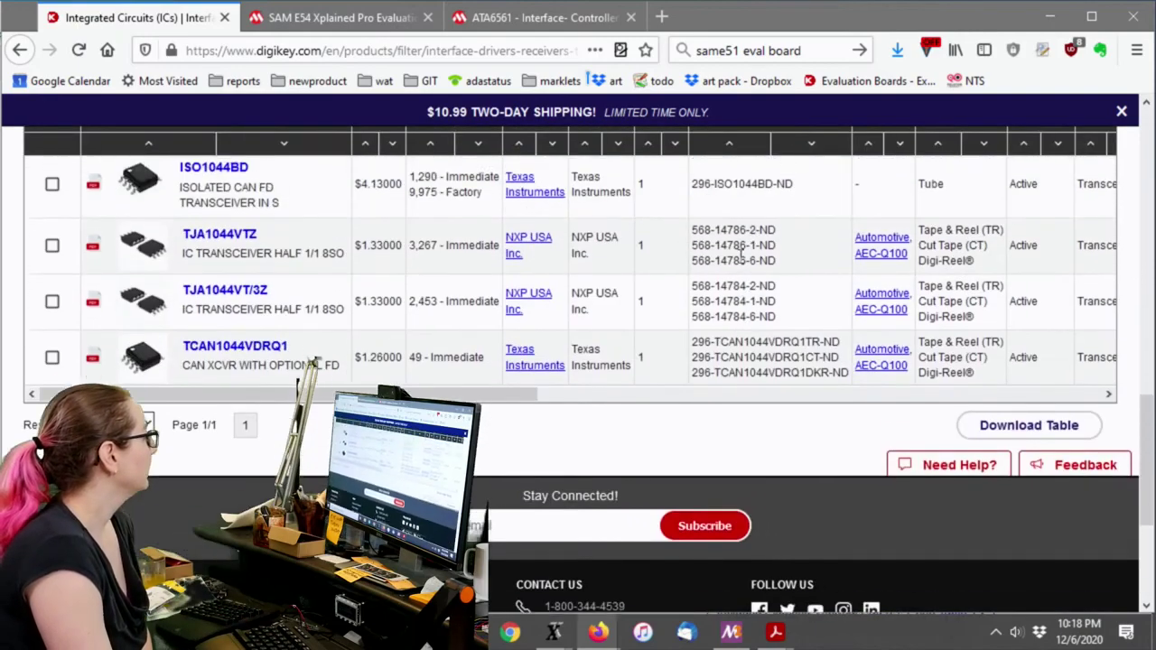
{"action": "scroll", "coordinate": [746, 262], "scroll_direction": "up", "scroll_amount": 2}
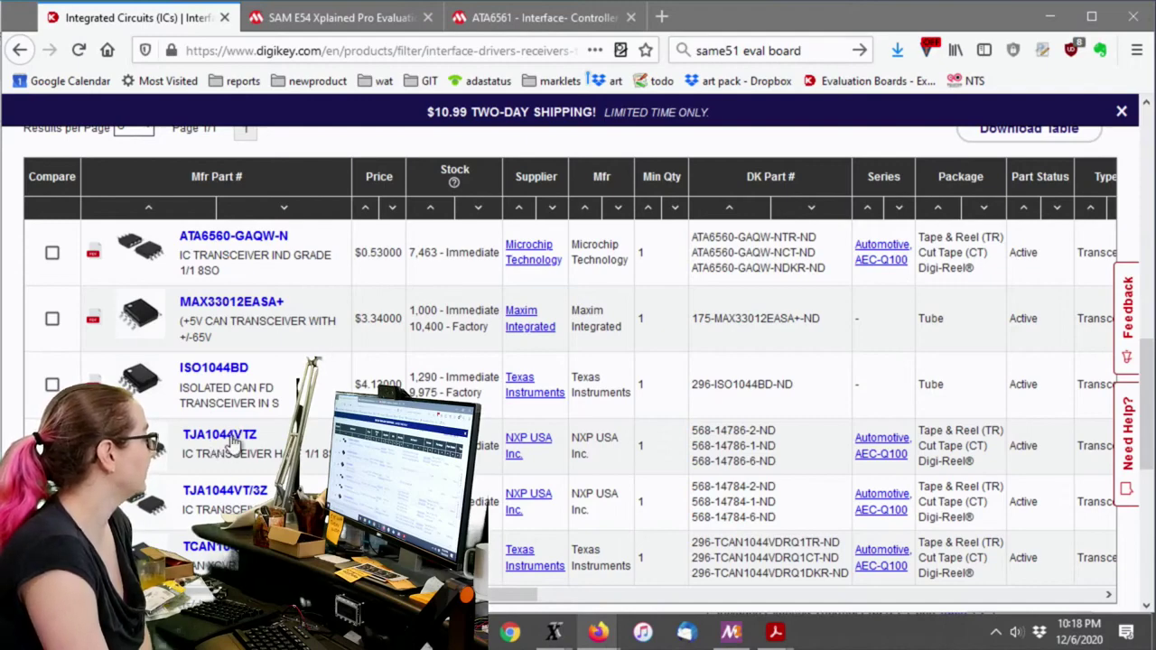
Replace the protocol filter with both CAN and CANbus and apply it to the in-stock 5Mbps transceivers.
{"action": "scroll", "coordinate": [522, 431], "scroll_direction": "up", "scroll_amount": 5}
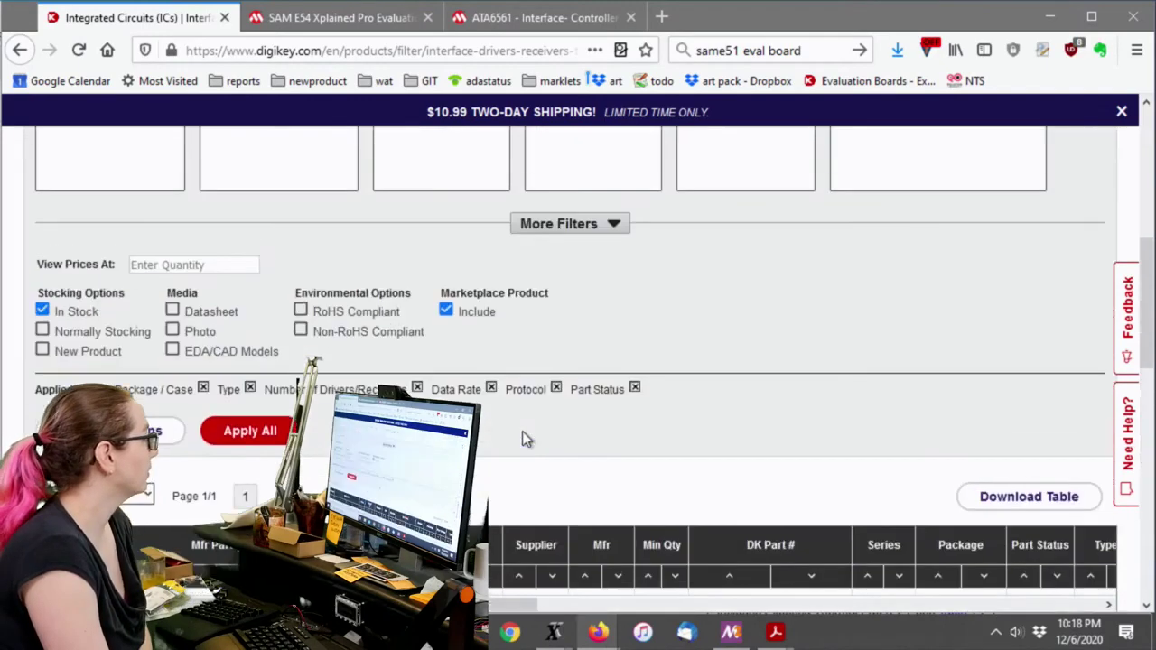
{"action": "scroll", "coordinate": [509, 425], "scroll_direction": "down", "scroll_amount": 1}
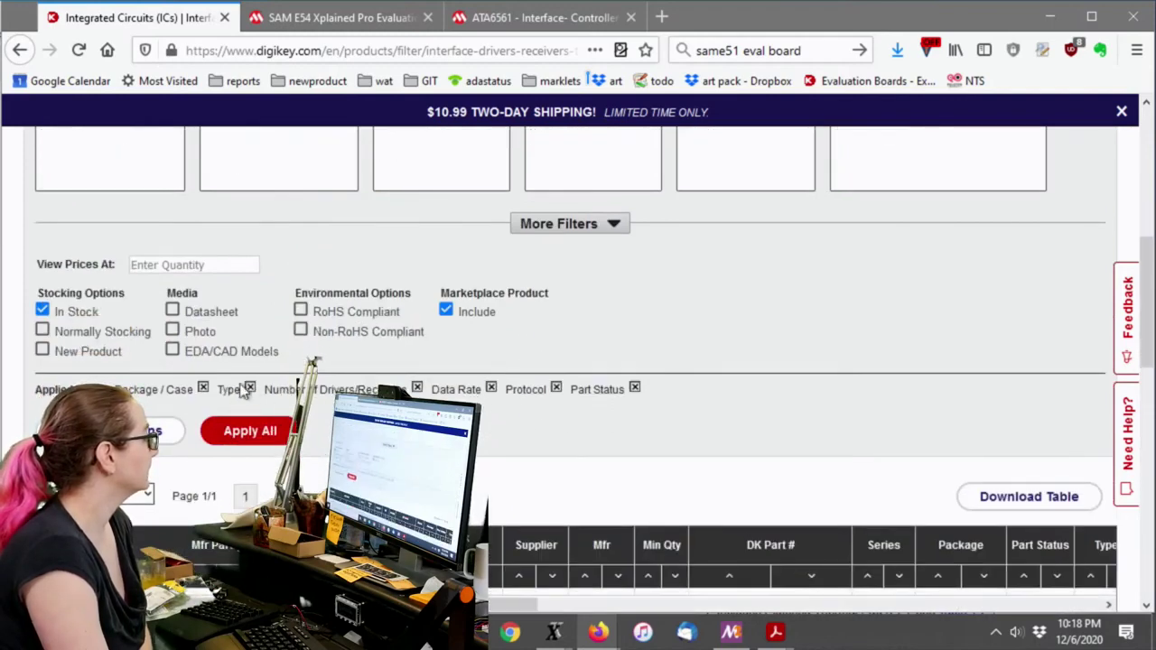
{"action": "scroll", "coordinate": [695, 407], "scroll_direction": "down", "scroll_amount": 2}
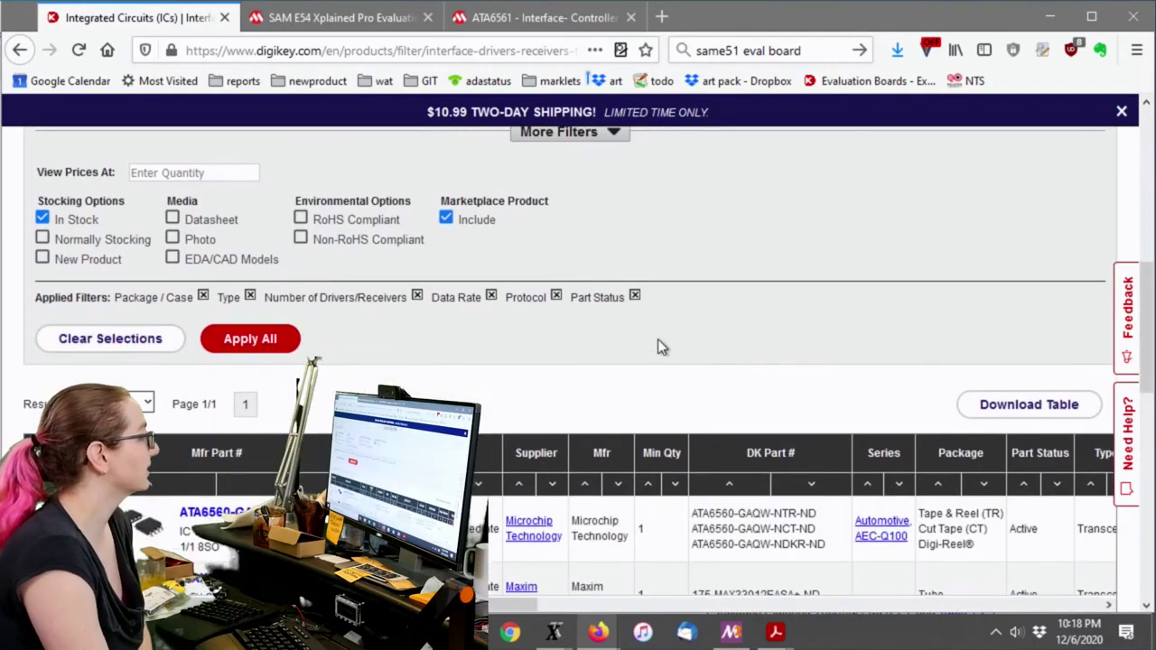
{"action": "left_click", "coordinate": [557, 298]}
{"action": "scroll", "coordinate": [557, 307], "scroll_direction": "up", "scroll_amount": 8}
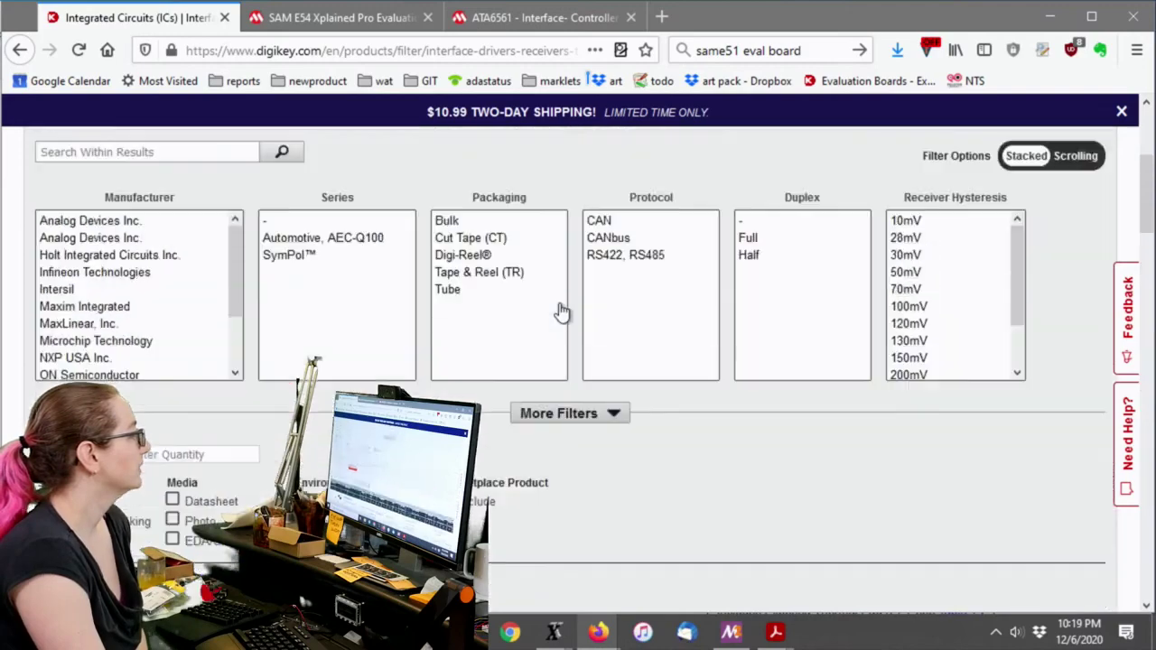
{"action": "scroll", "coordinate": [657, 307], "scroll_direction": "up", "scroll_amount": 1}
{"action": "left_click_drag", "start_coordinate": [632, 402], "coordinate": [638, 423]}
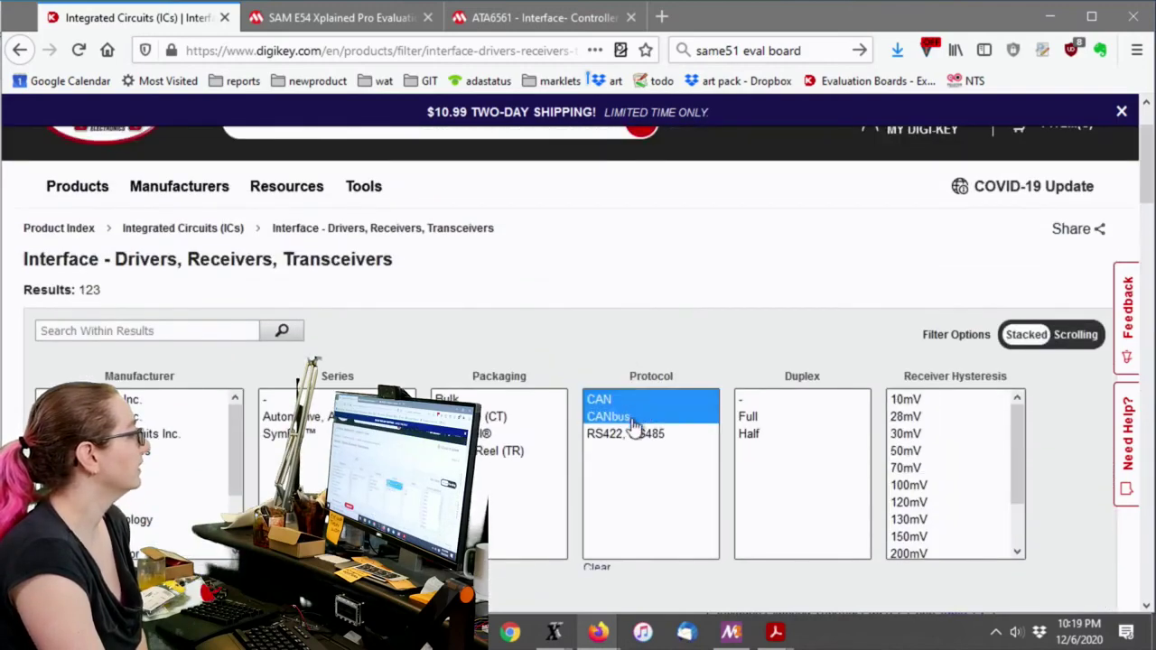
{"action": "scroll", "coordinate": [632, 331], "scroll_direction": "down", "scroll_amount": 4}
{"action": "scroll", "coordinate": [633, 331], "scroll_direction": "up", "scroll_amount": 1}
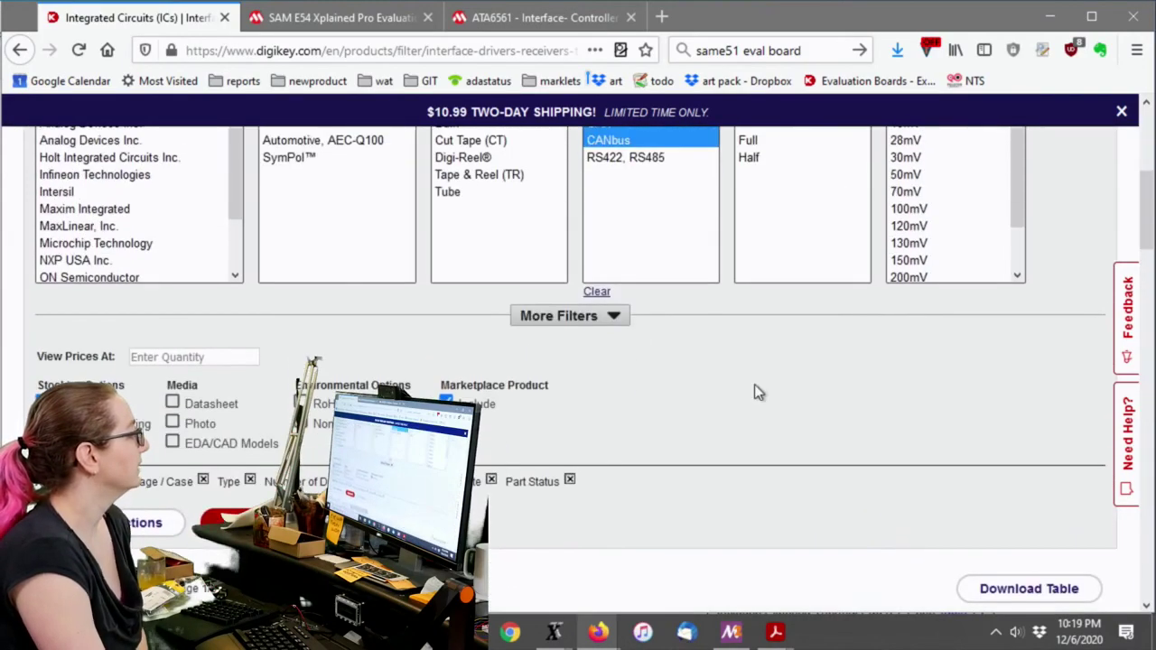
{"action": "scroll", "coordinate": [894, 352], "scroll_direction": "down", "scroll_amount": 5}
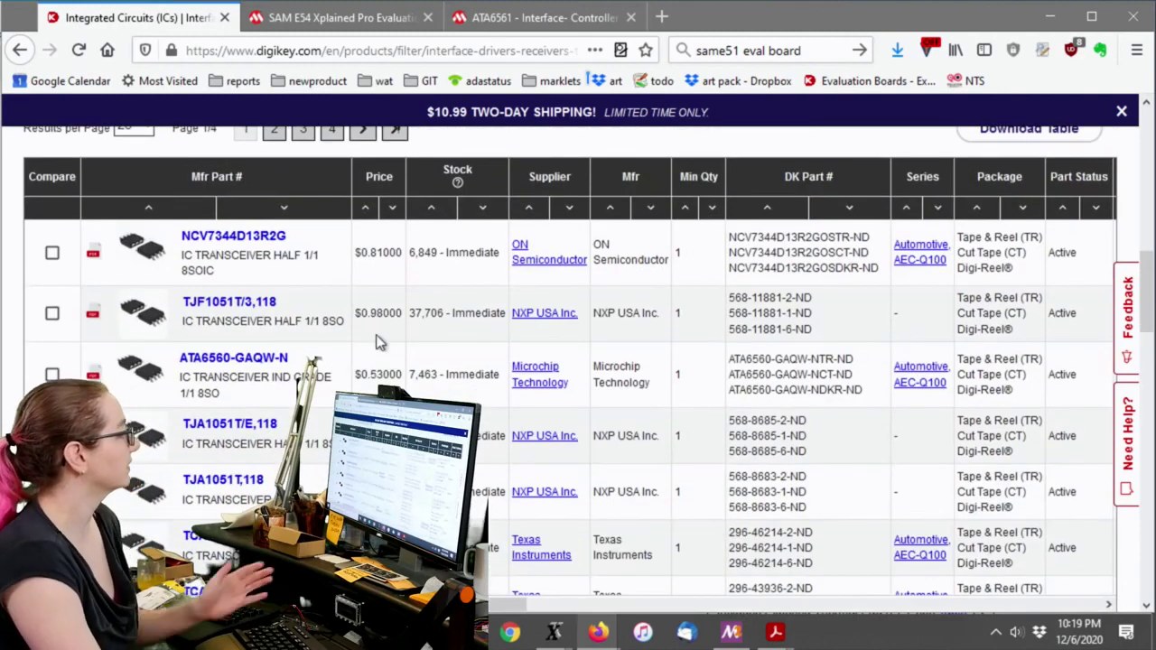
Sort the filtered transceivers by ascending price and review the cheapest listings.
{"action": "scroll", "coordinate": [607, 364], "scroll_direction": "down", "scroll_amount": 1}
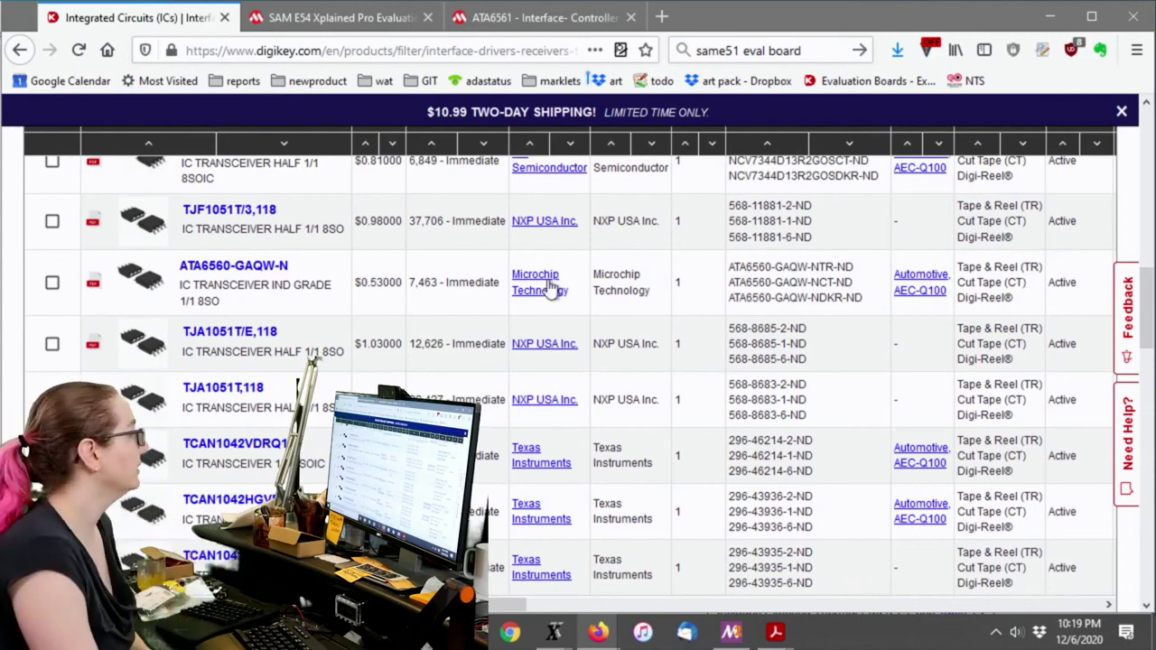
{"action": "scroll", "coordinate": [509, 318], "scroll_direction": "up", "scroll_amount": 3}
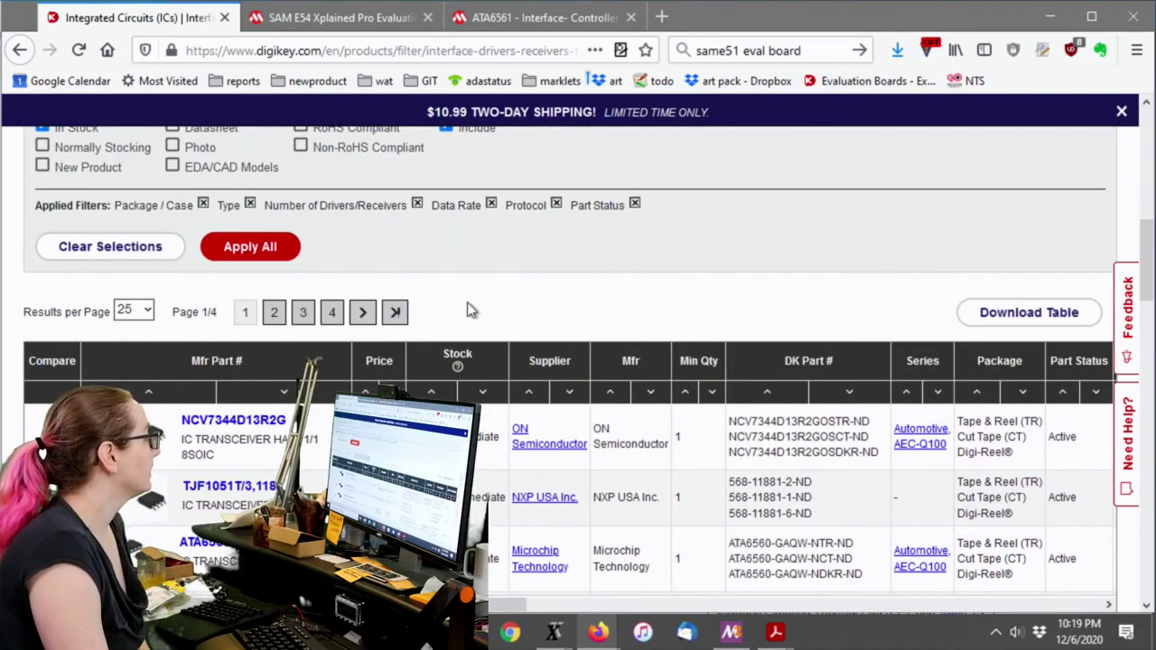
{"action": "scroll", "coordinate": [515, 318], "scroll_direction": "down", "scroll_amount": 3}
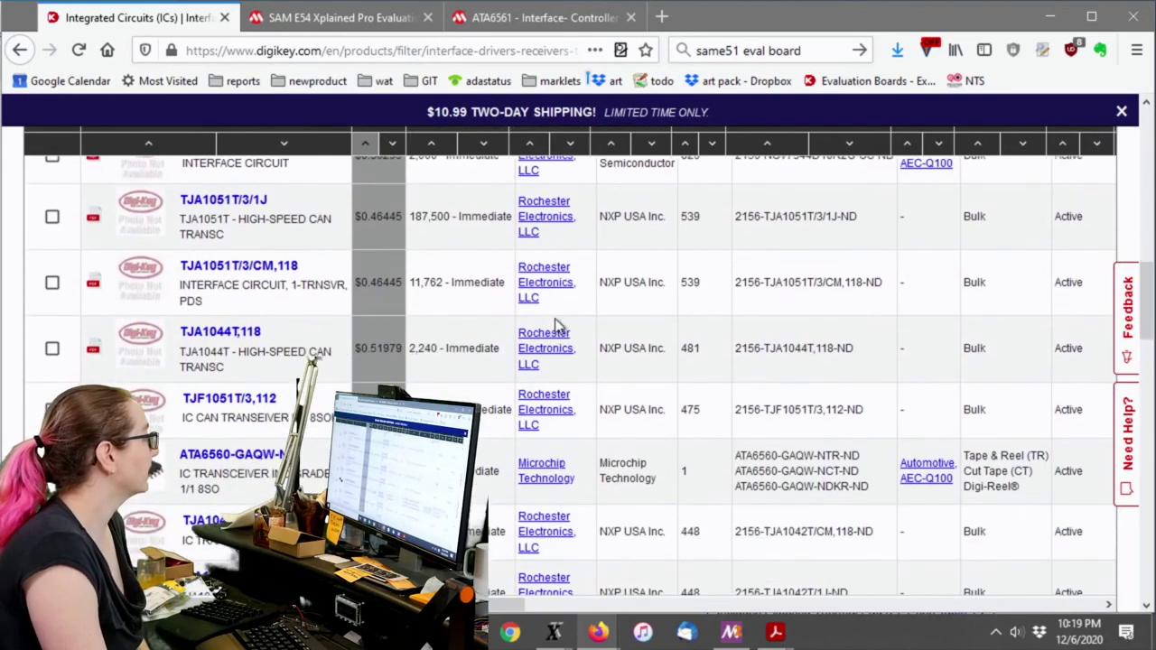
{"action": "scroll", "coordinate": [557, 325], "scroll_direction": "down", "scroll_amount": 1}
{"action": "scroll", "coordinate": [488, 312], "scroll_direction": "up", "scroll_amount": 4}
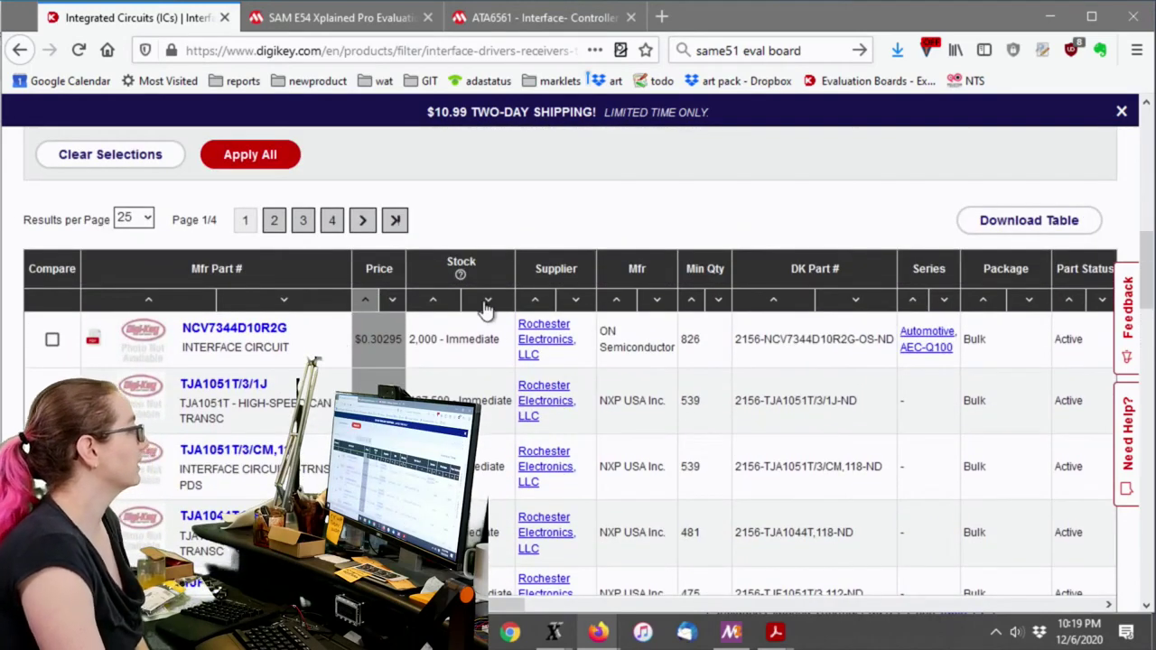
Sort the transceivers by stock in descending order and review the parts with the most stock.
{"action": "left_click", "coordinate": [488, 301]}
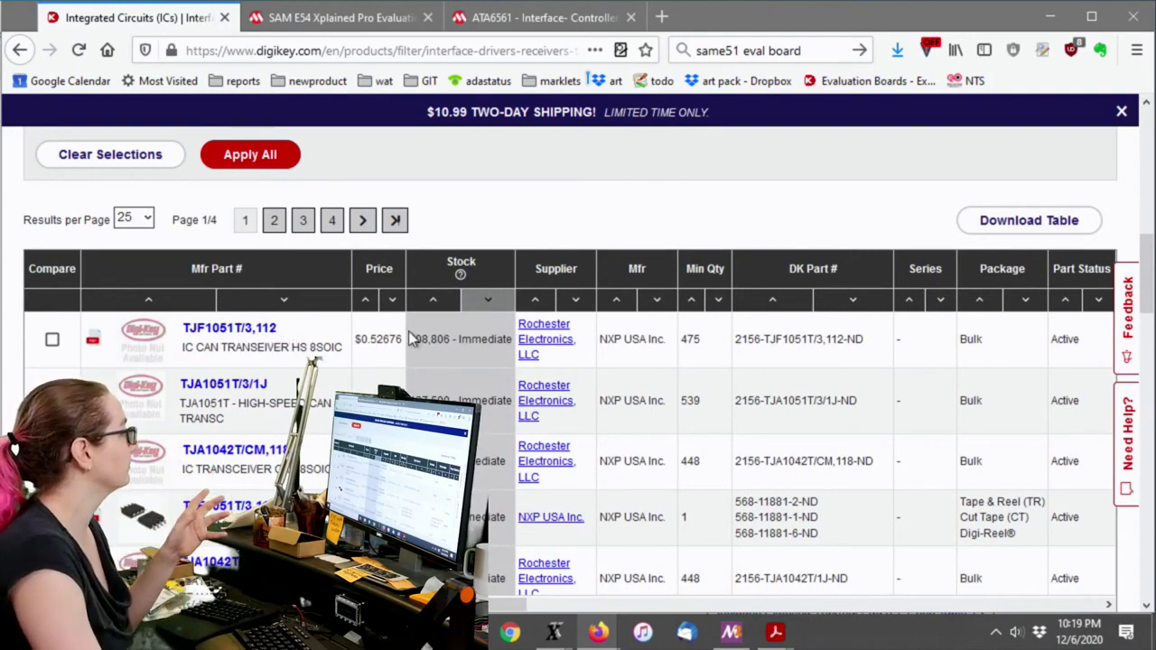
{"action": "scroll", "coordinate": [542, 445], "scroll_direction": "down", "scroll_amount": 1}
{"action": "scroll", "coordinate": [540, 445], "scroll_direction": "down", "scroll_amount": 1}
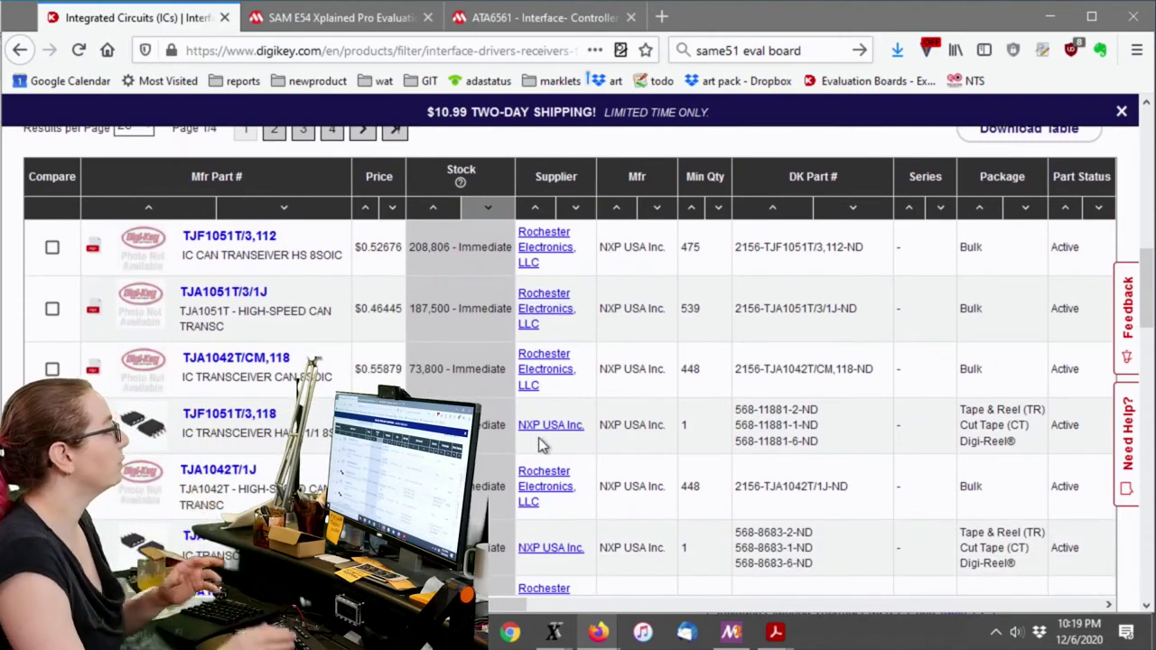
{"action": "scroll", "coordinate": [444, 312], "scroll_direction": "down", "scroll_amount": 2}
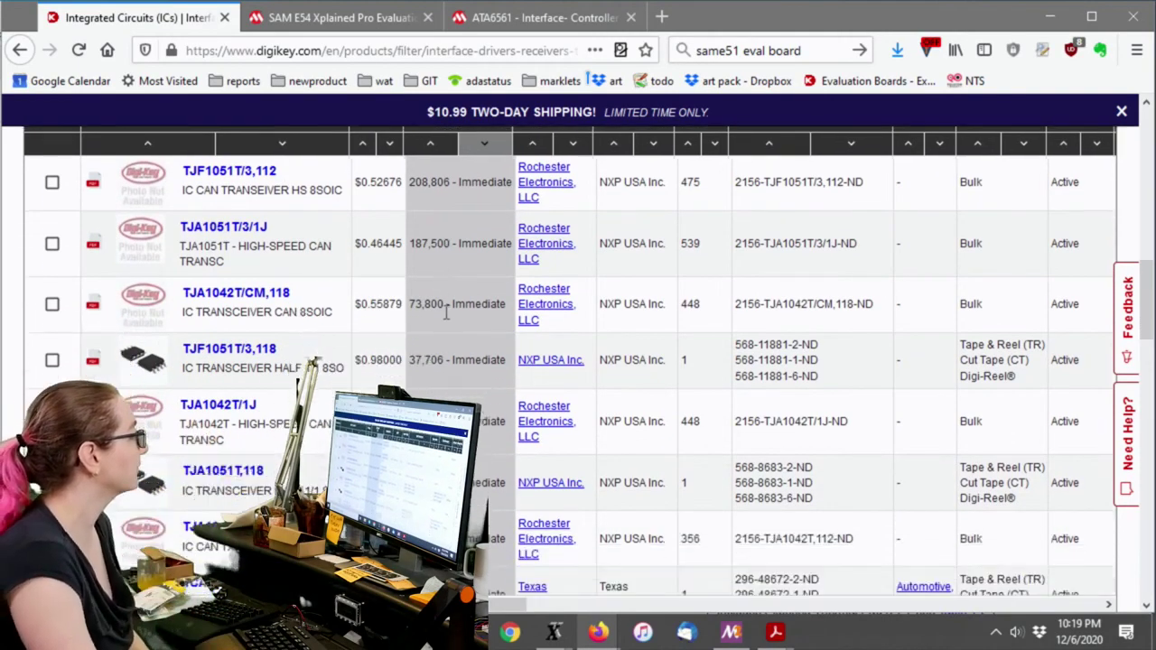
Exclude marketplace products from the transceiver results and apply the filter.
{"action": "scroll", "coordinate": [520, 363], "scroll_direction": "up", "scroll_amount": 5}
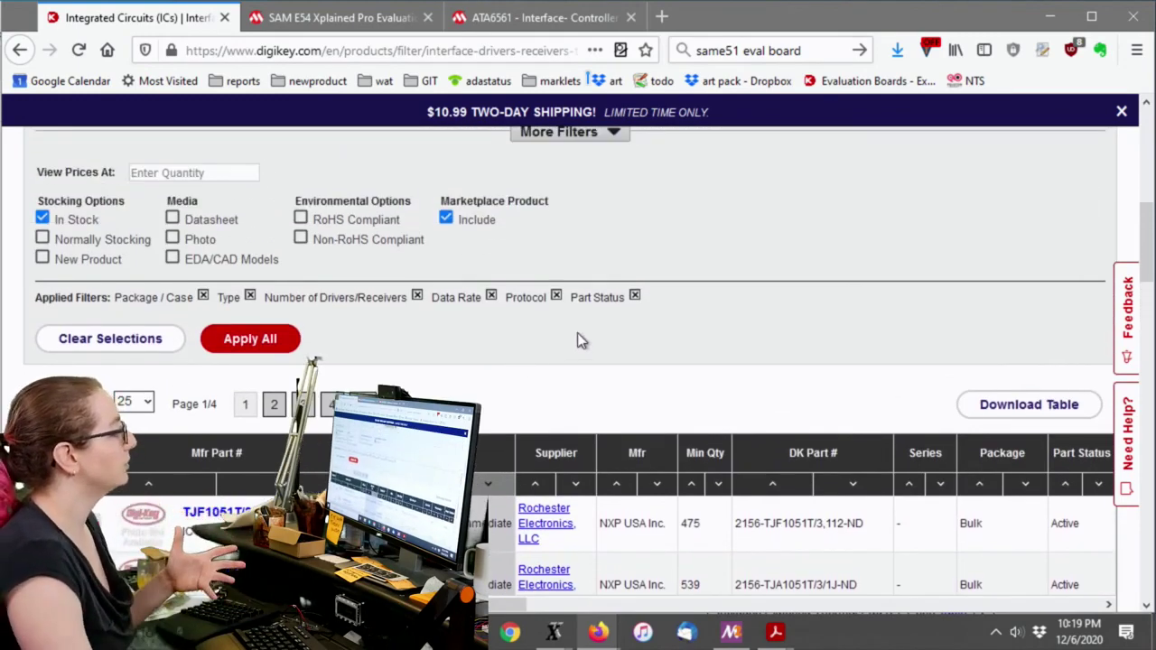
{"action": "scroll", "coordinate": [583, 434], "scroll_direction": "down", "scroll_amount": 3}
{"action": "scroll", "coordinate": [588, 373], "scroll_direction": "up", "scroll_amount": 3}
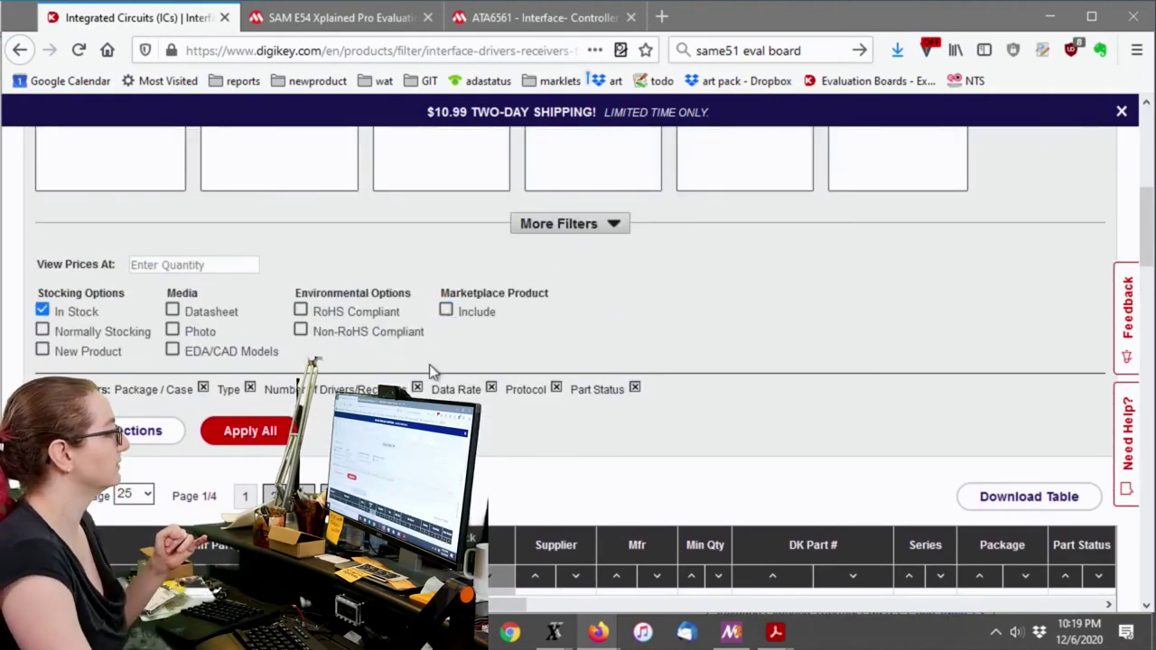
{"action": "scroll", "coordinate": [695, 319], "scroll_direction": "down", "scroll_amount": 5}
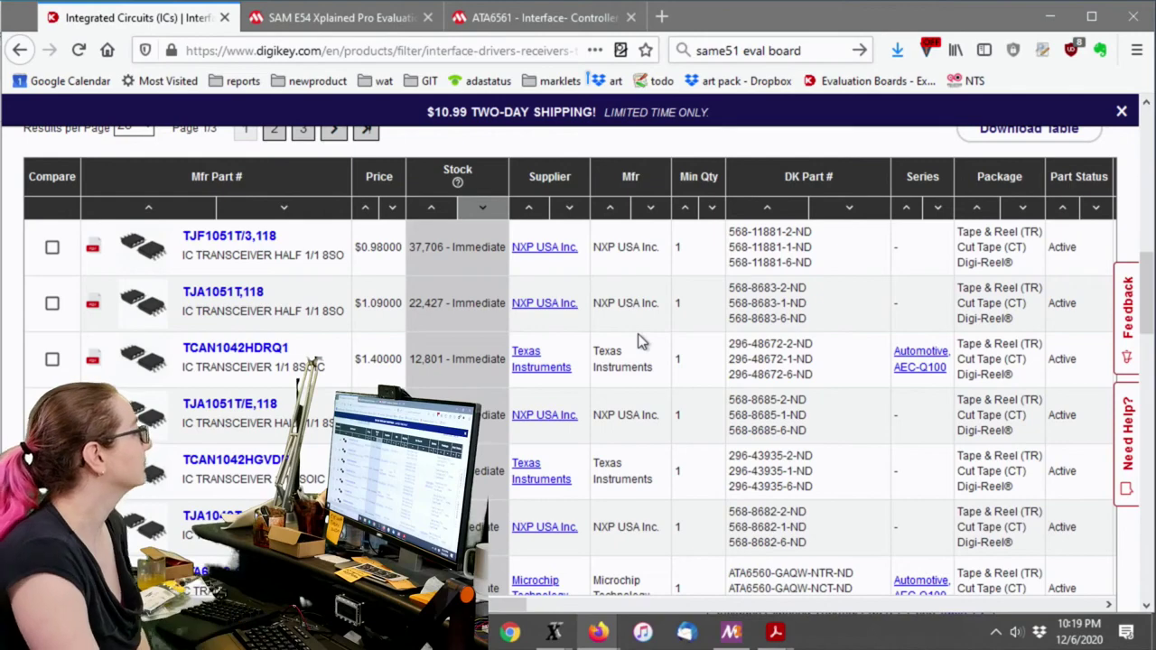
{"action": "scroll", "coordinate": [569, 369], "scroll_direction": "up", "scroll_amount": 3}
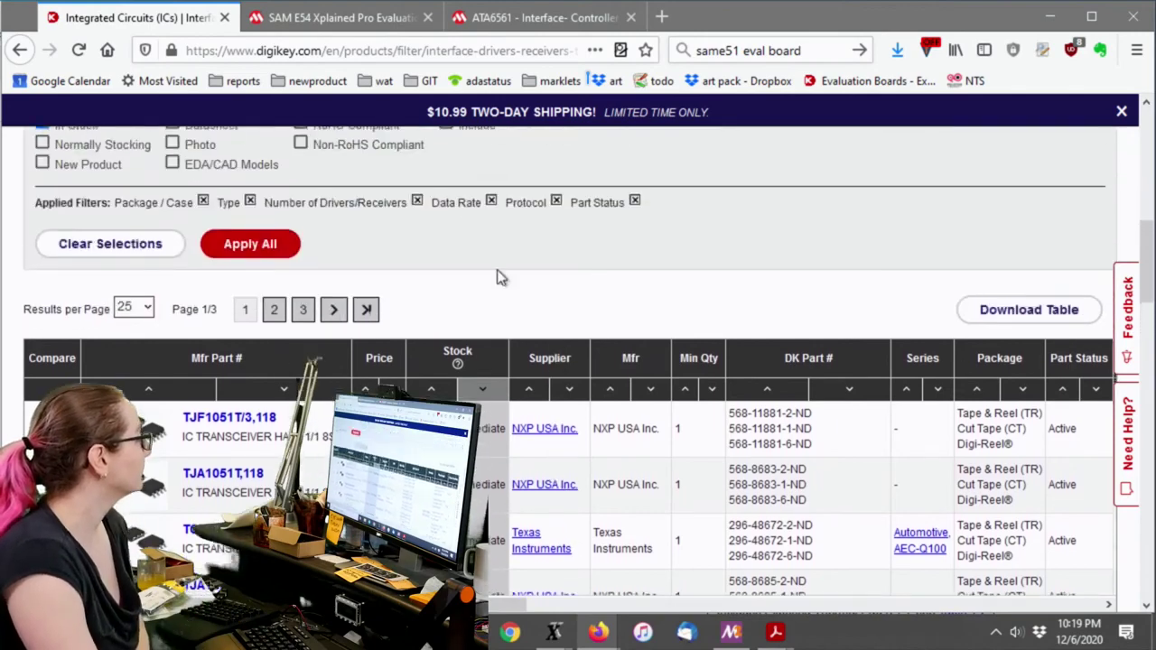
Download the datasheet for the TJA1051T,118 and open TJA1051.pdf from the browser's downloads in Adobe Acrobat Reader.
{"action": "scroll", "coordinate": [483, 226], "scroll_direction": "down", "scroll_amount": 3}
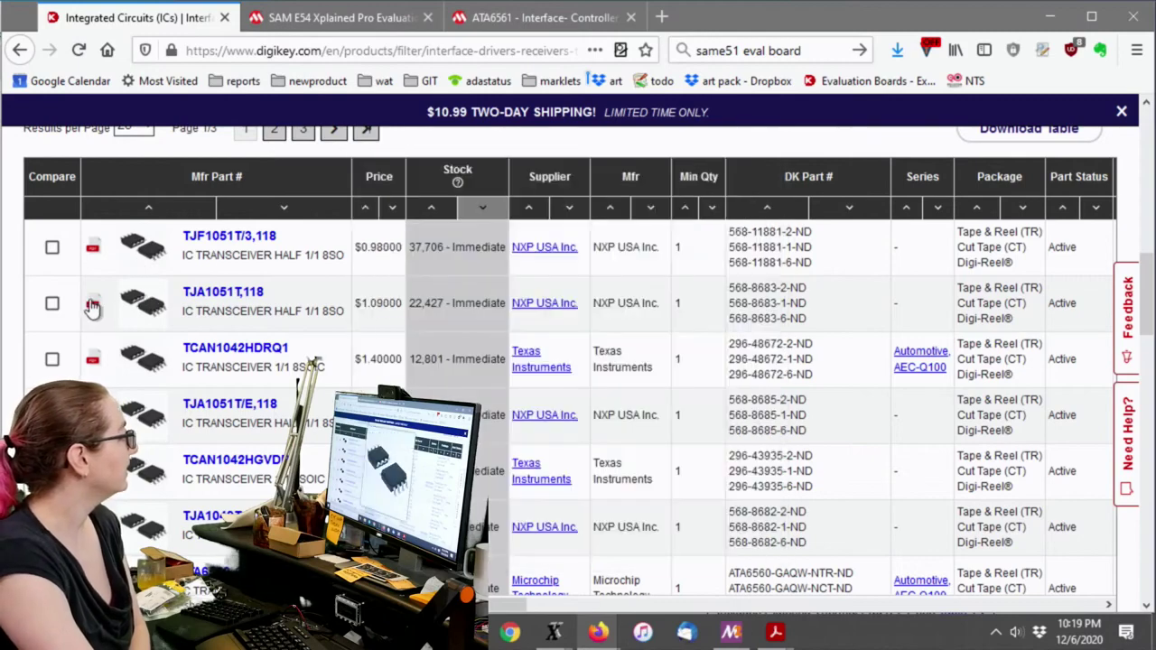
{"action": "left_click", "coordinate": [92, 304]}
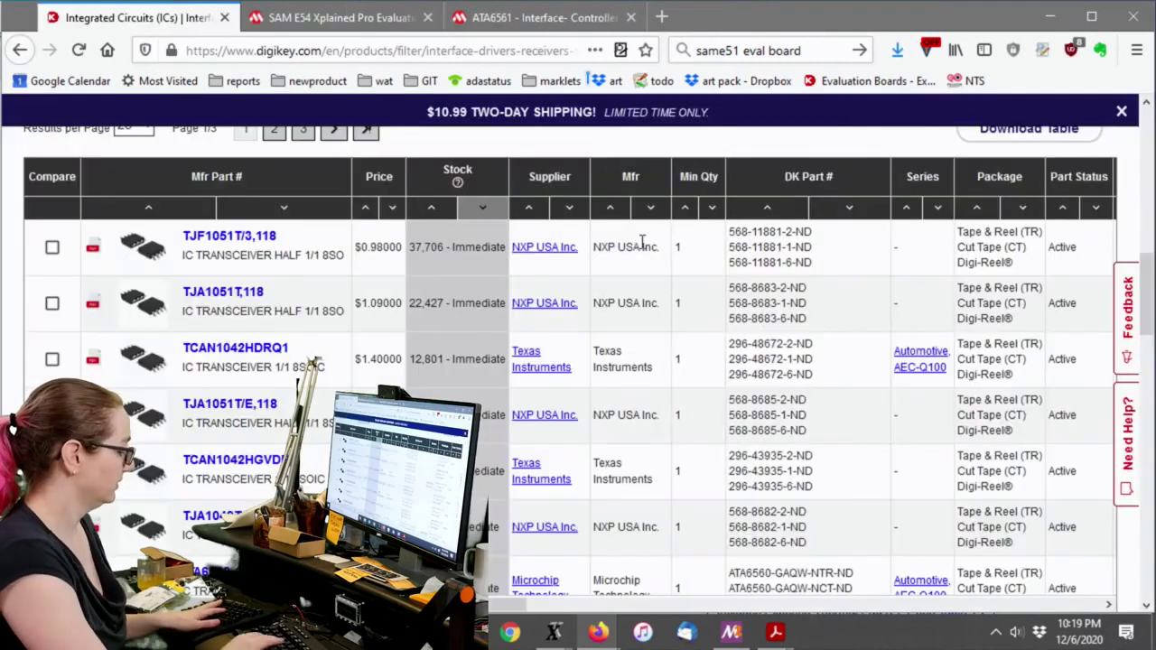
{"action": "key", "text": "ctrl+shift+y"}
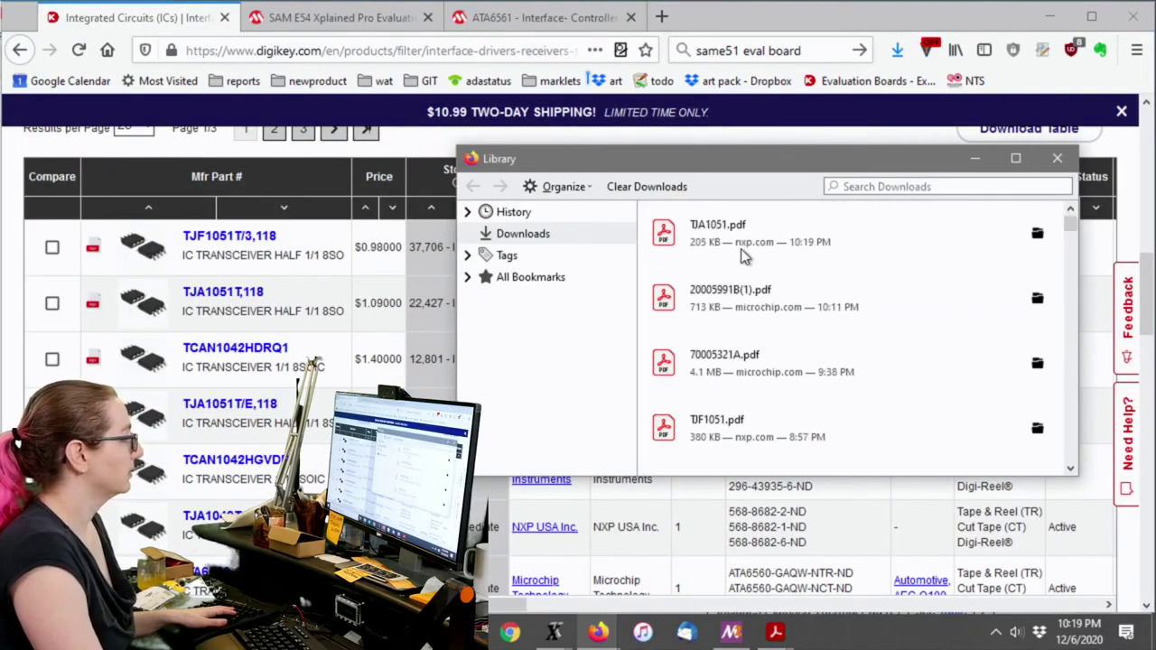
{"action": "double_click", "coordinate": [749, 228]}
{"action": "scroll", "coordinate": [757, 239], "scroll_direction": "down", "scroll_amount": 3}
{"action": "scroll", "coordinate": [831, 225], "scroll_direction": "up", "scroll_amount": 3}
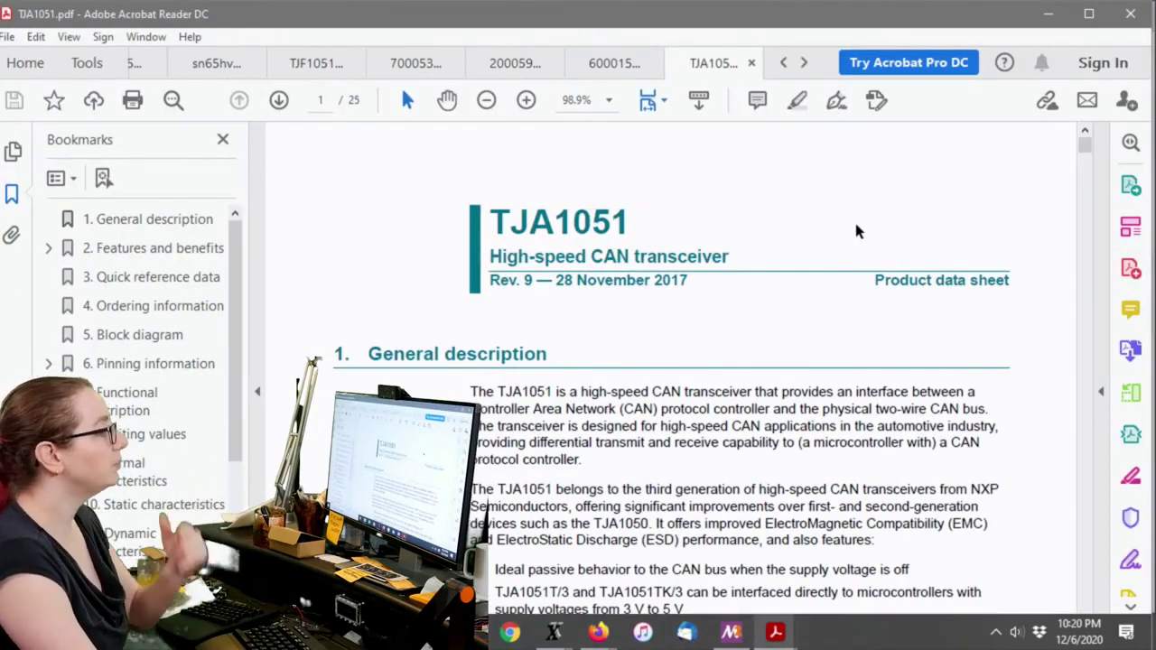
Read the TJA1051 datasheet's general description and features, and look over its block diagram.
{"action": "scroll", "coordinate": [857, 231], "scroll_direction": "down", "scroll_amount": 3}
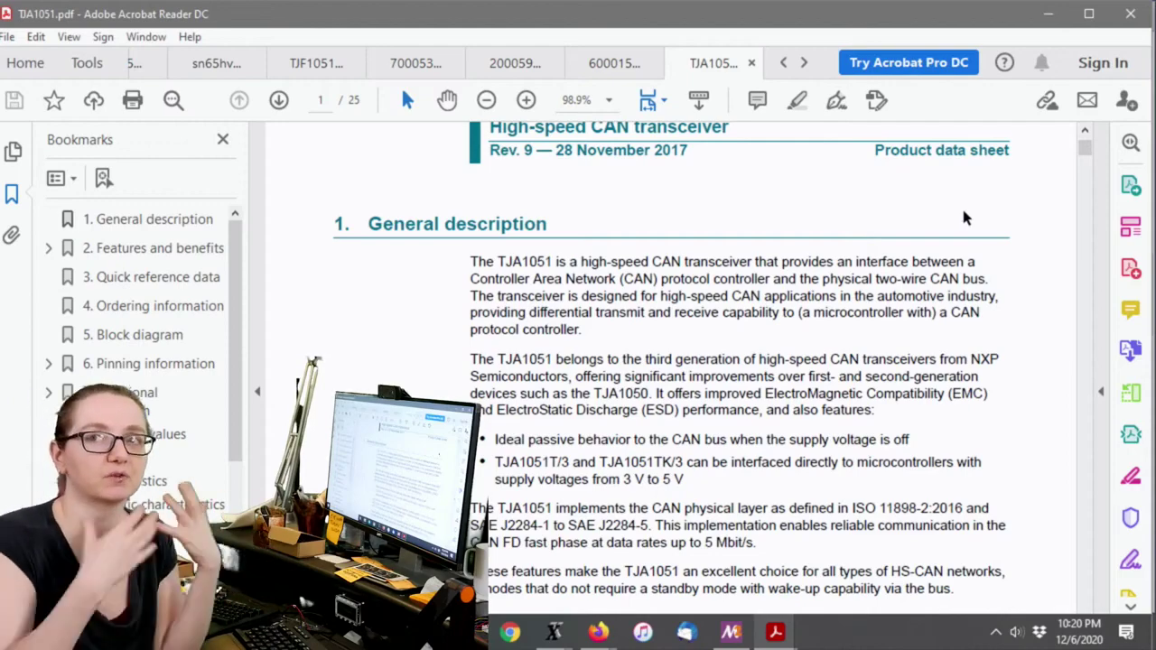
{"action": "scroll", "coordinate": [963, 217], "scroll_direction": "down", "scroll_amount": 12}
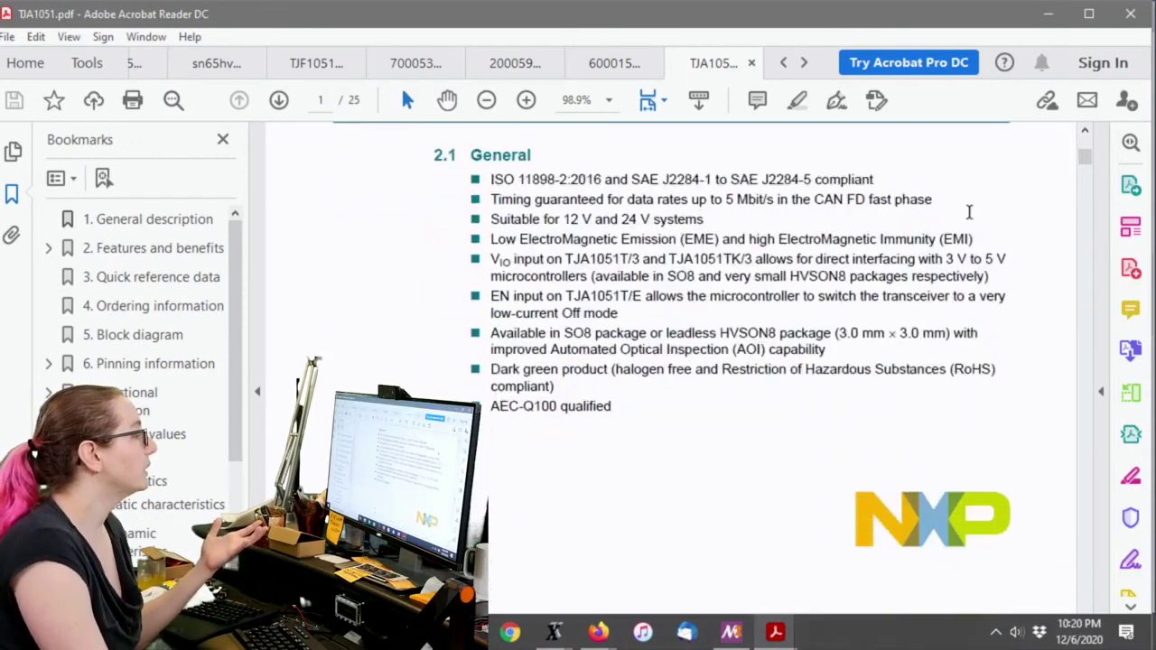
{"action": "scroll", "coordinate": [970, 212], "scroll_direction": "down", "scroll_amount": 4}
{"action": "scroll", "coordinate": [971, 214], "scroll_direction": "up", "scroll_amount": 5}
{"action": "scroll", "coordinate": [881, 325], "scroll_direction": "down", "scroll_amount": 8}
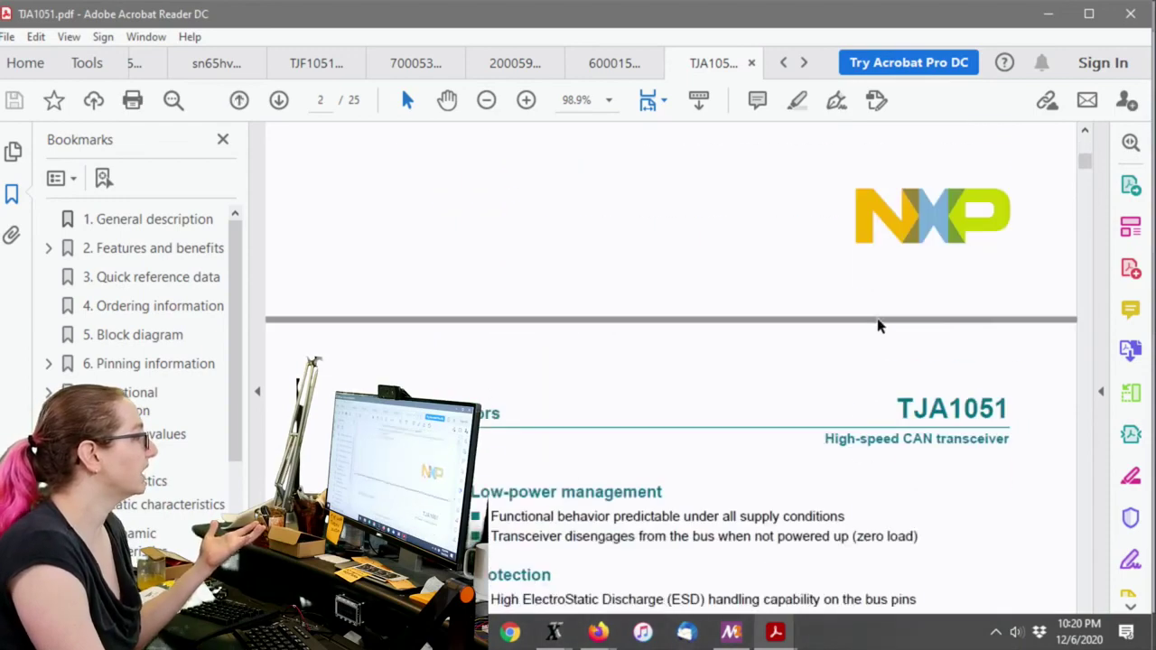
{"action": "scroll", "coordinate": [881, 326], "scroll_direction": "down", "scroll_amount": 15}
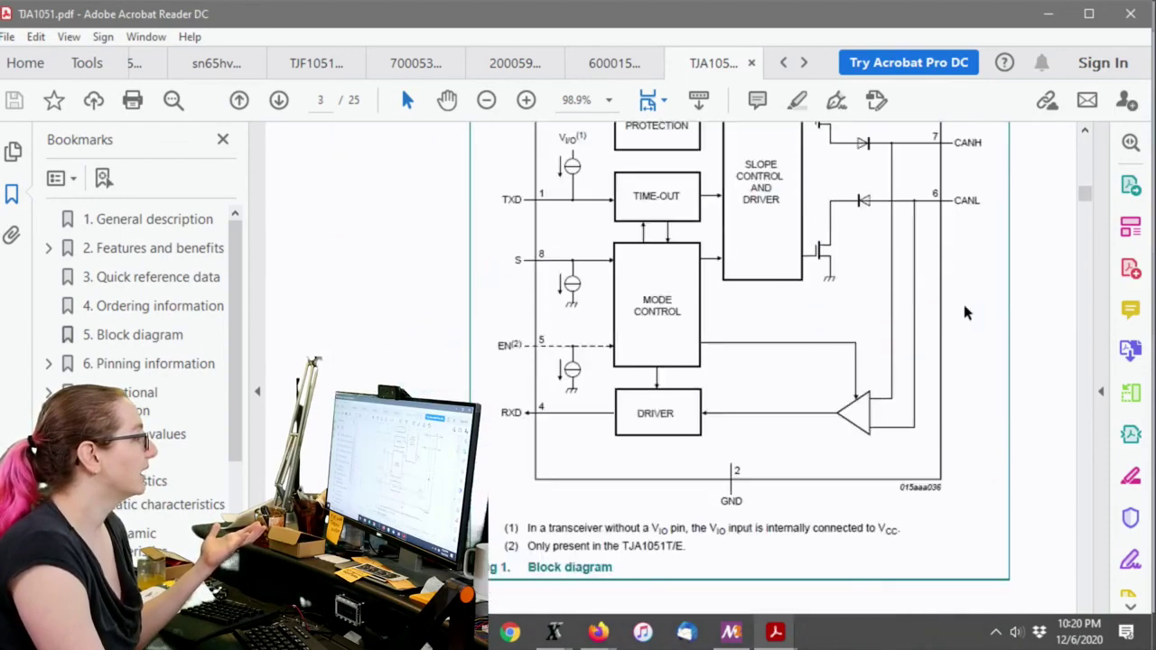
Find the pin configuration diagrams in the TJA1051 datasheet and enlarge the TJA1051T/3 pinout.
{"action": "left_click_drag", "start_coordinate": [1084, 192], "coordinate": [1084, 214]}
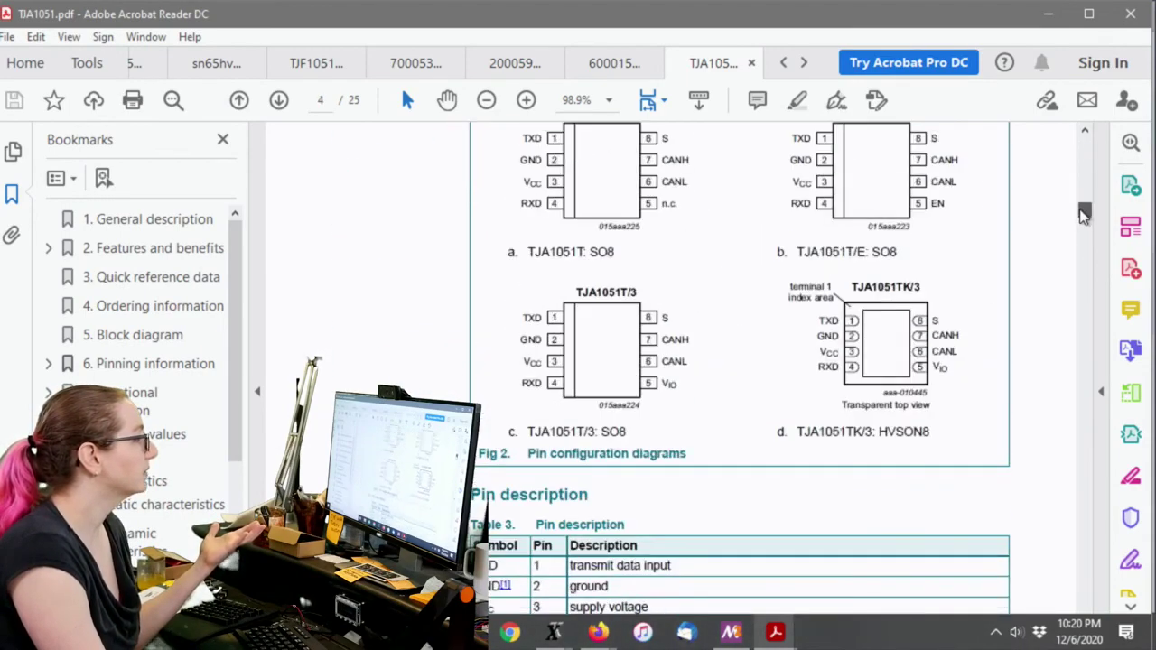
{"action": "scroll", "coordinate": [1084, 212], "scroll_direction": "up", "scroll_amount": 2}
{"action": "scroll", "coordinate": [1084, 214], "scroll_direction": "down", "scroll_amount": 4}
{"action": "scroll", "coordinate": [1084, 217], "scroll_direction": "up", "scroll_amount": 4}
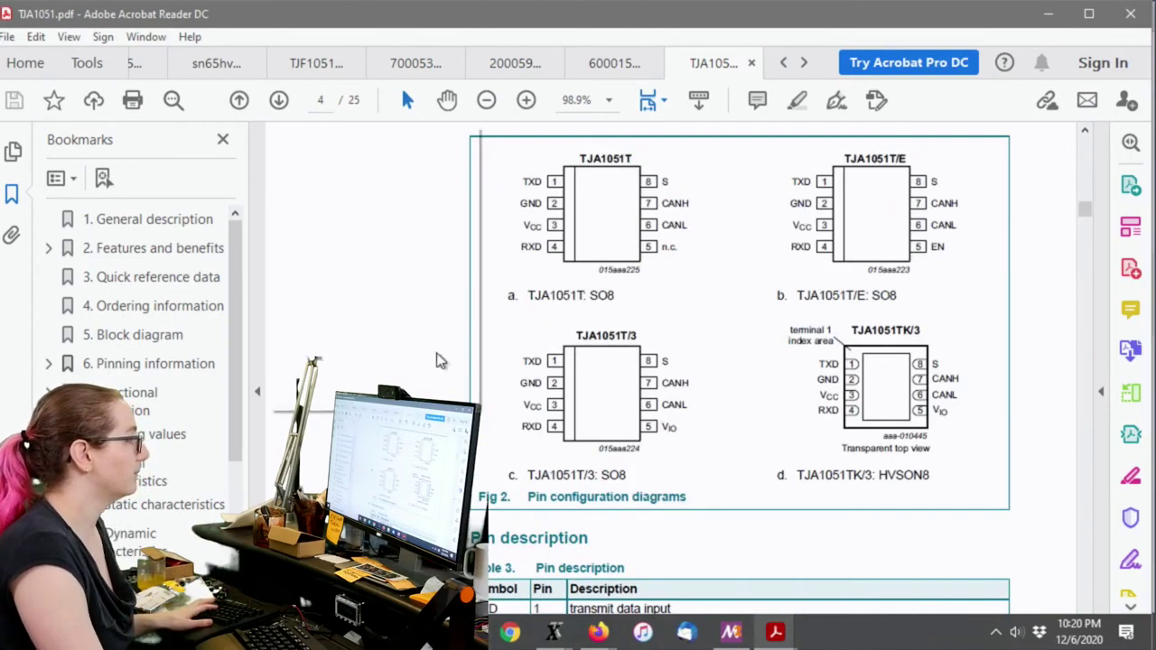
{"action": "scroll", "coordinate": [506, 361], "scroll_direction": "up", "scroll_amount": 2}
{"action": "scroll", "coordinate": [519, 362], "scroll_direction": "up", "scroll_amount": 2}
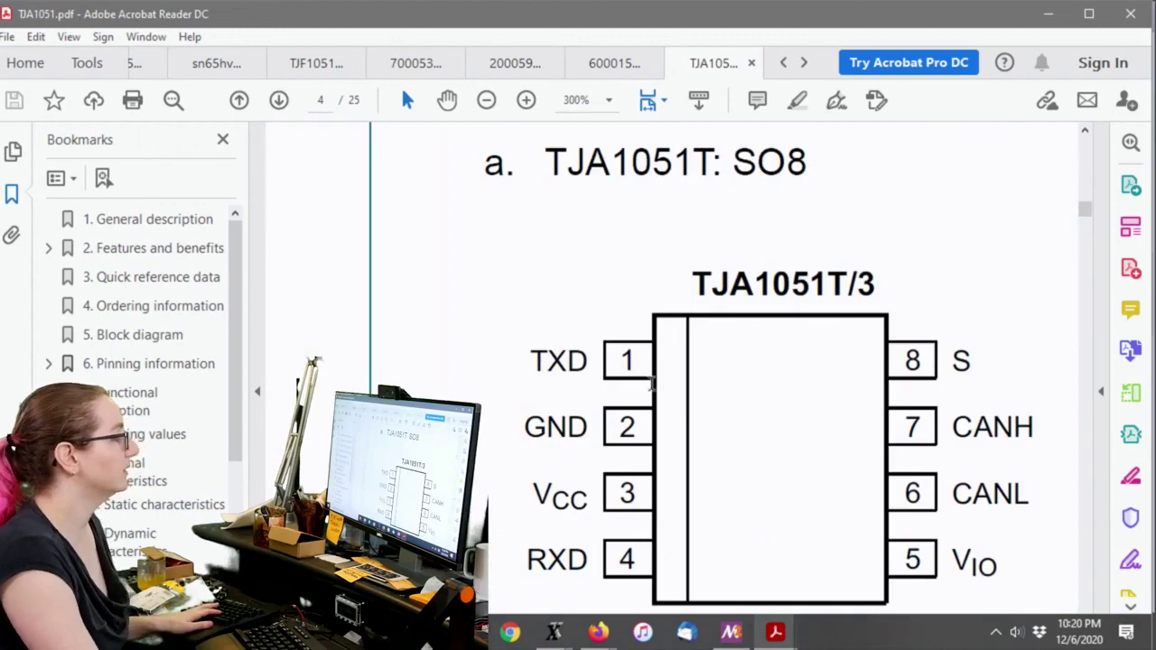
Look up the ATA6560 and ATA6561 SOIC pinouts in the 20005991B datasheet and compare them with the TJA1051T/3 pinout.
{"action": "left_click", "coordinate": [615, 63]}
{"action": "left_click", "coordinate": [520, 65]}
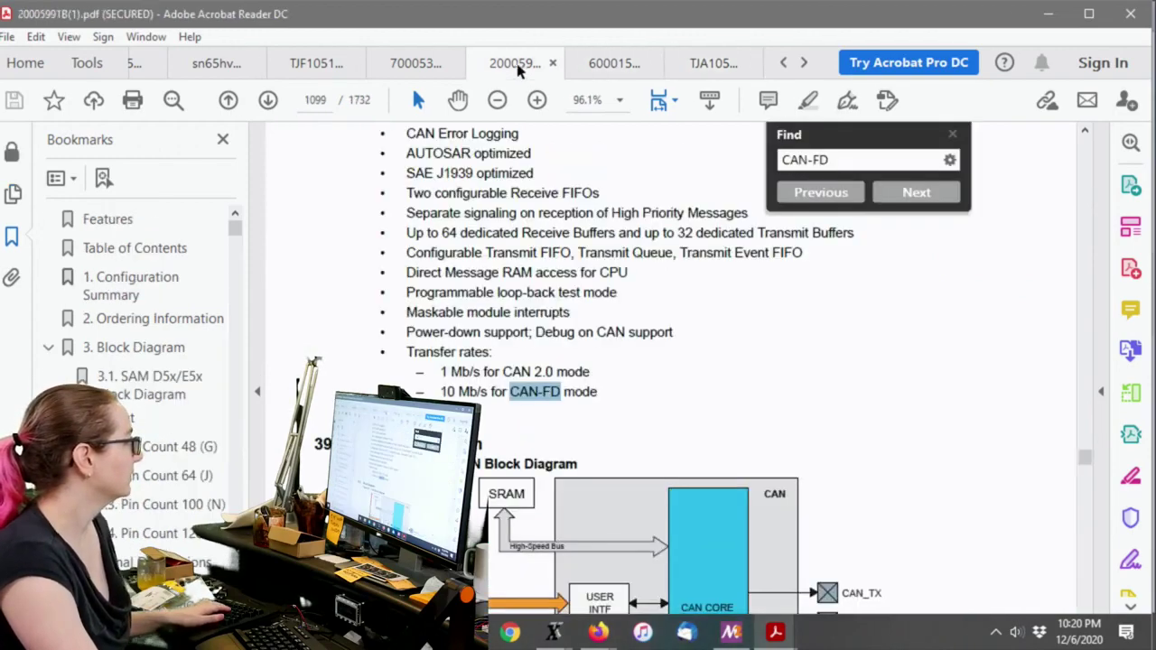
{"action": "left_click", "coordinate": [425, 65]}
{"action": "left_click", "coordinate": [482, 63]}
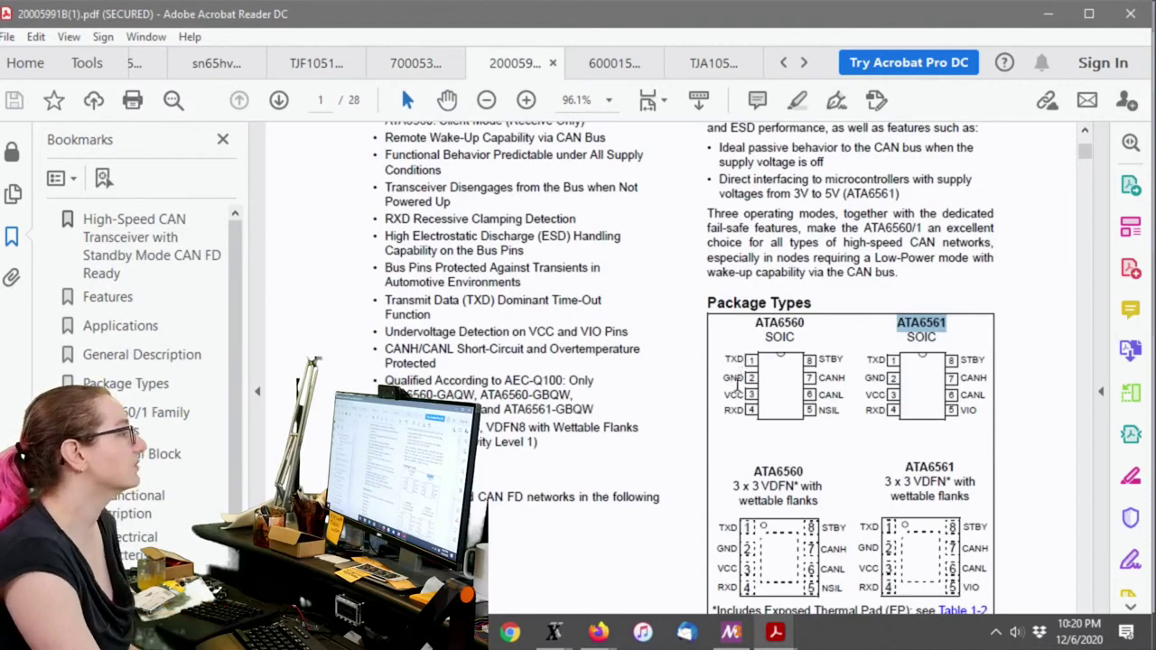
{"action": "left_click", "coordinate": [713, 63]}
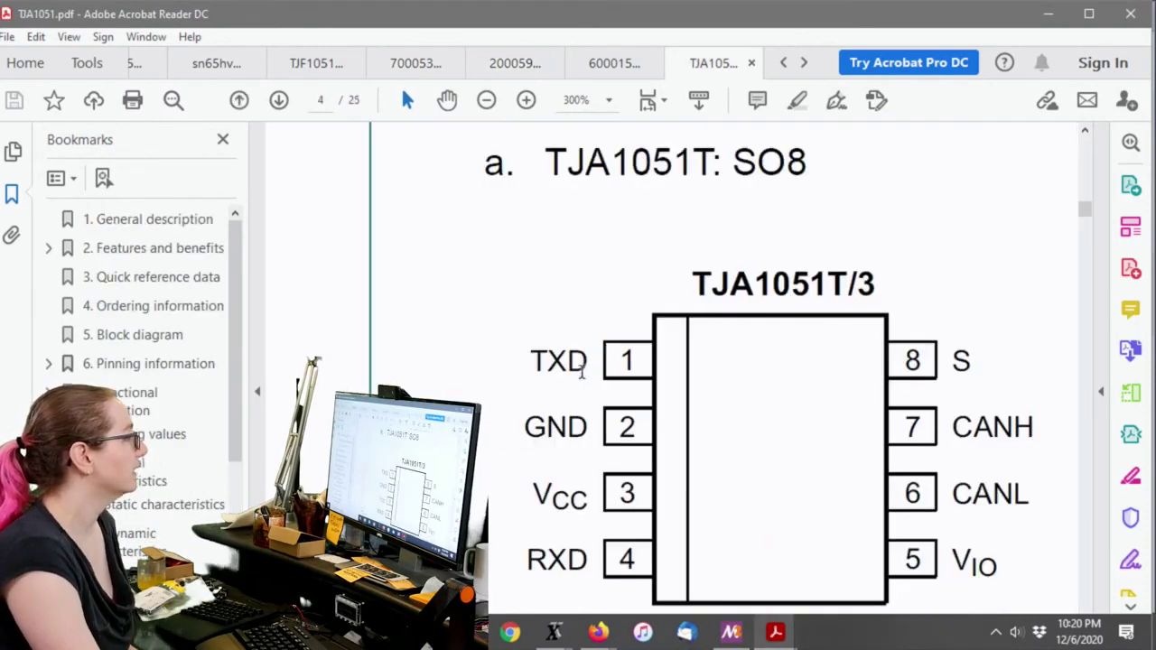
{"action": "scroll", "coordinate": [603, 353], "scroll_direction": "down", "scroll_amount": 1}
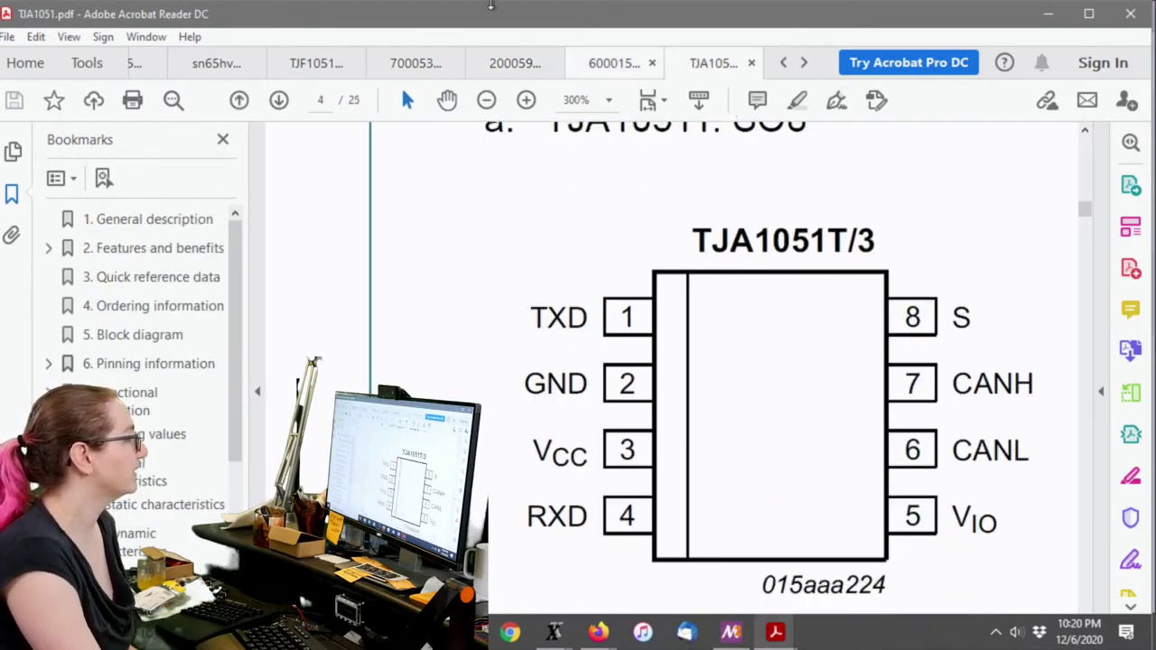
Close the 60001507A datasheet and compare the enlarged ATA6561 SOIC pinout with the TJA1051T/3 pinout.
{"action": "left_click", "coordinate": [583, 70]}
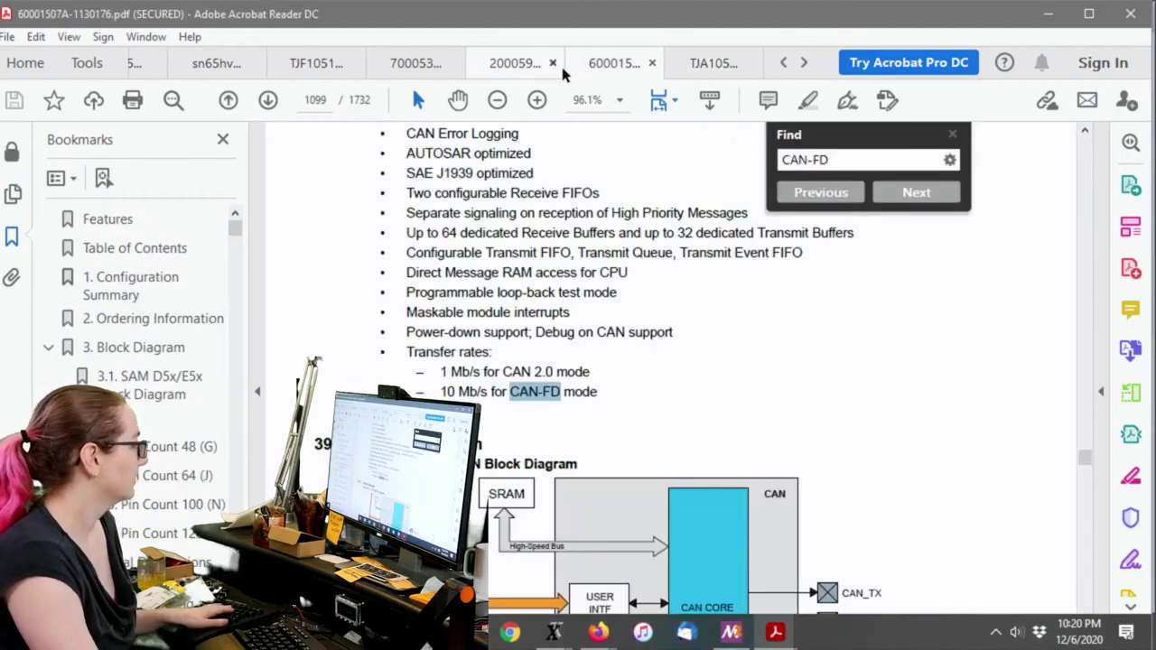
{"action": "key", "text": "ctrl+w"}
{"action": "left_click", "coordinate": [604, 70]}
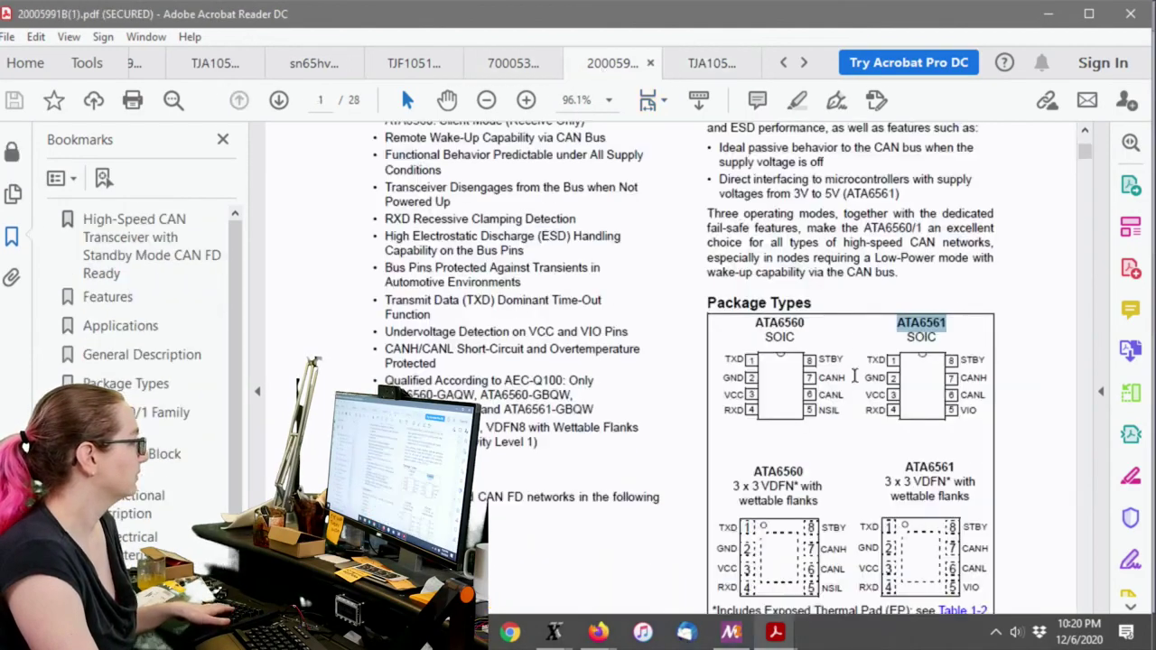
{"action": "scroll", "coordinate": [757, 316], "scroll_direction": "up", "scroll_amount": 3}
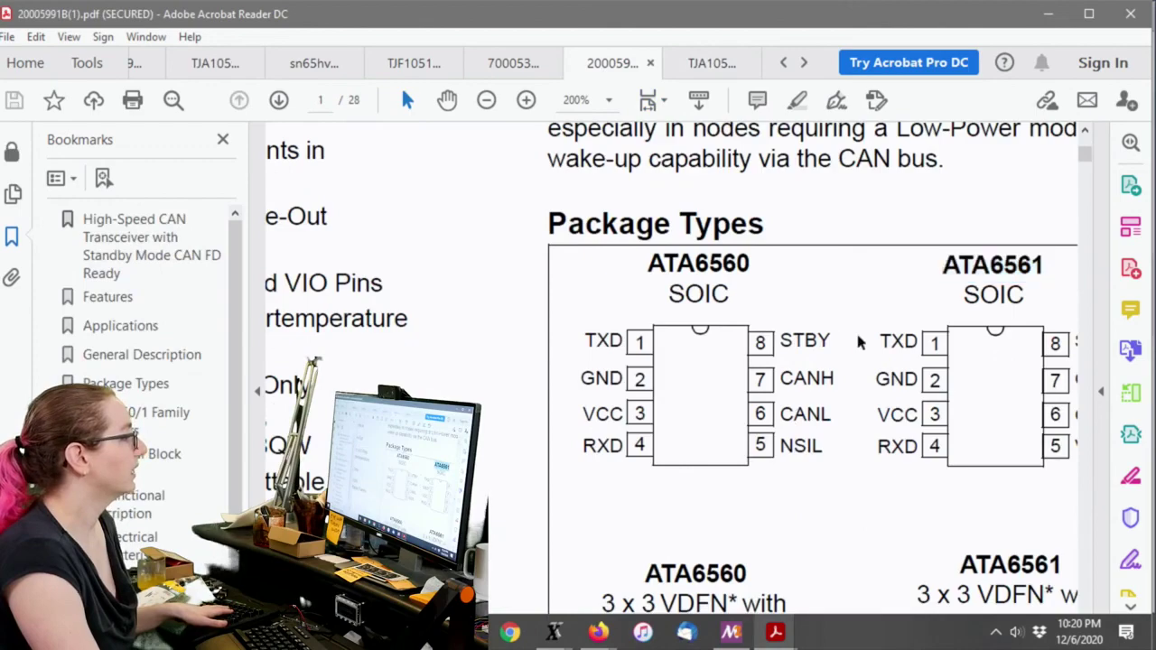
{"action": "scroll", "coordinate": [741, 279], "scroll_direction": "down", "scroll_amount": 2}
{"action": "scroll", "coordinate": [1056, 331], "scroll_direction": "up", "scroll_amount": 4}
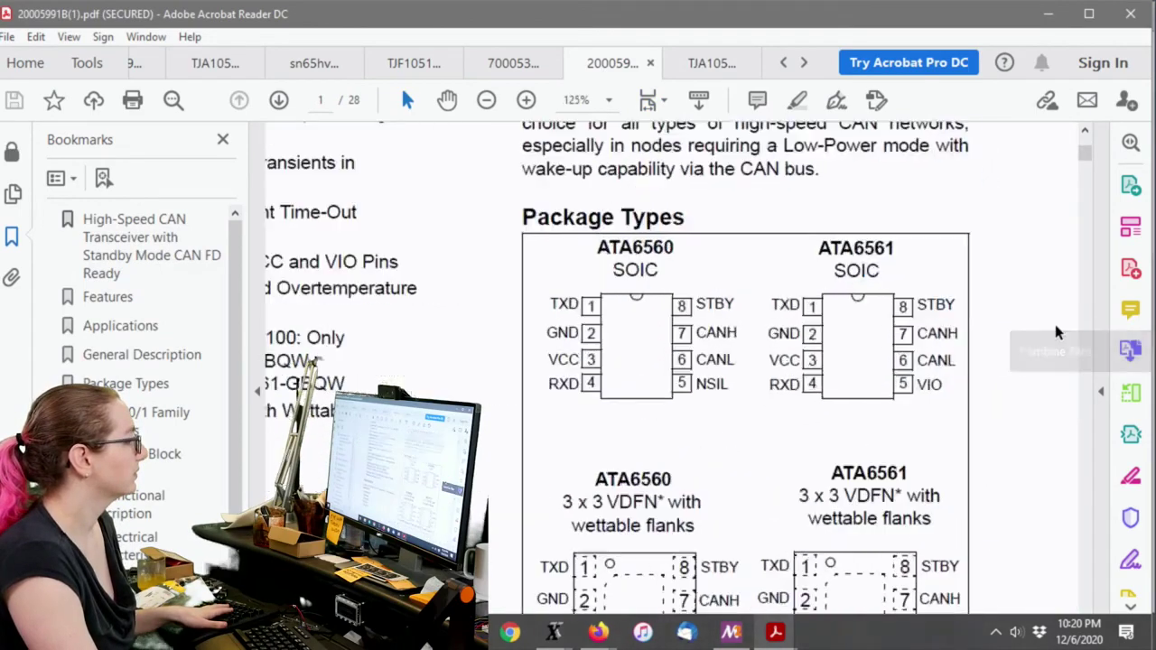
{"action": "left_click", "coordinate": [679, 60]}
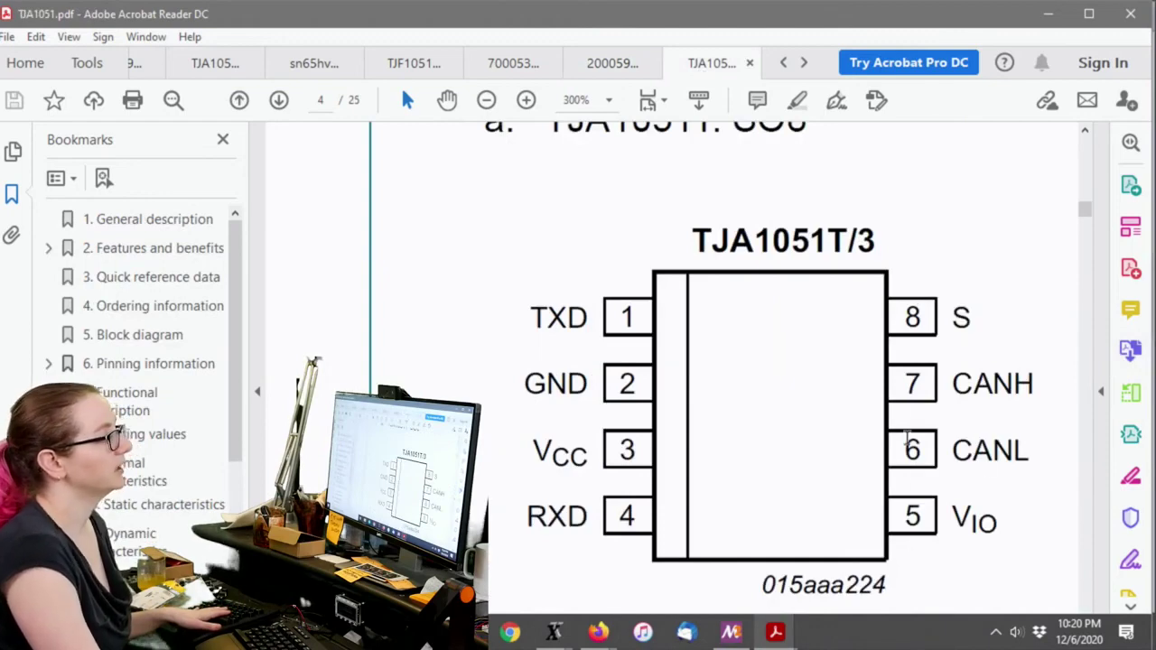